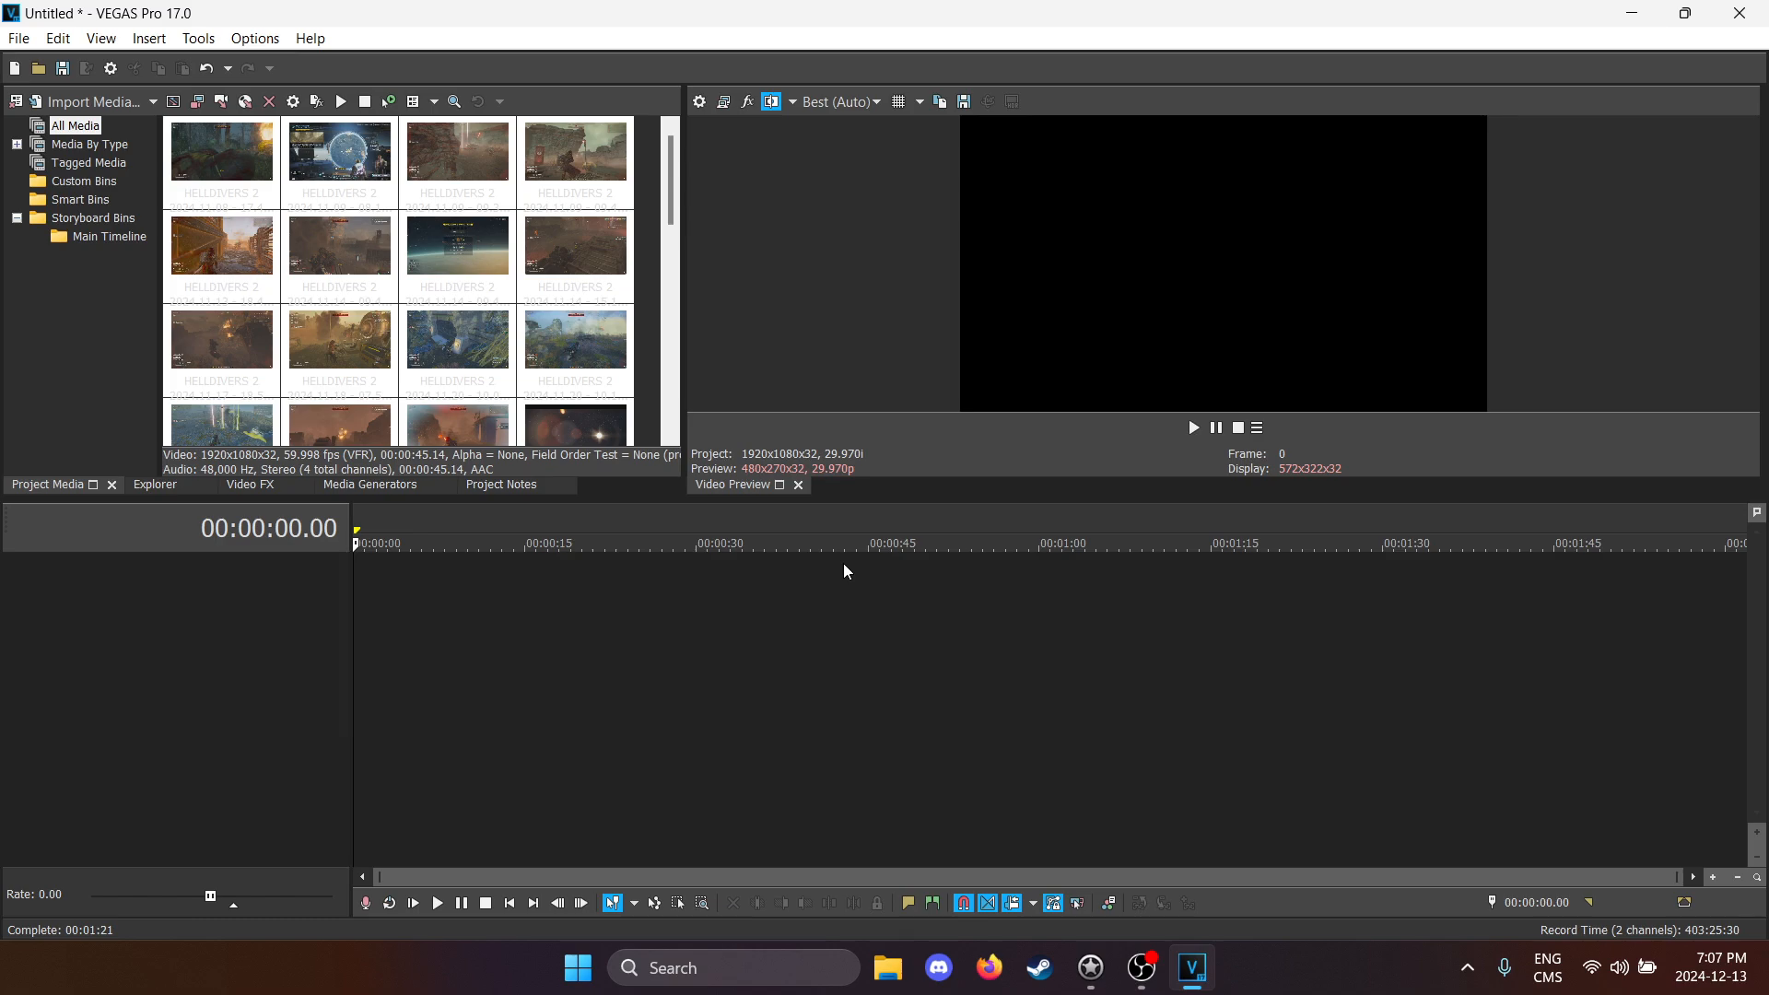
Step: Add the HELLDIVERS 2 2024.12.12 - 21.15.46.06.DVR clip from the project media to the start of the empty timeline
click(801, 617)
click(369, 577)
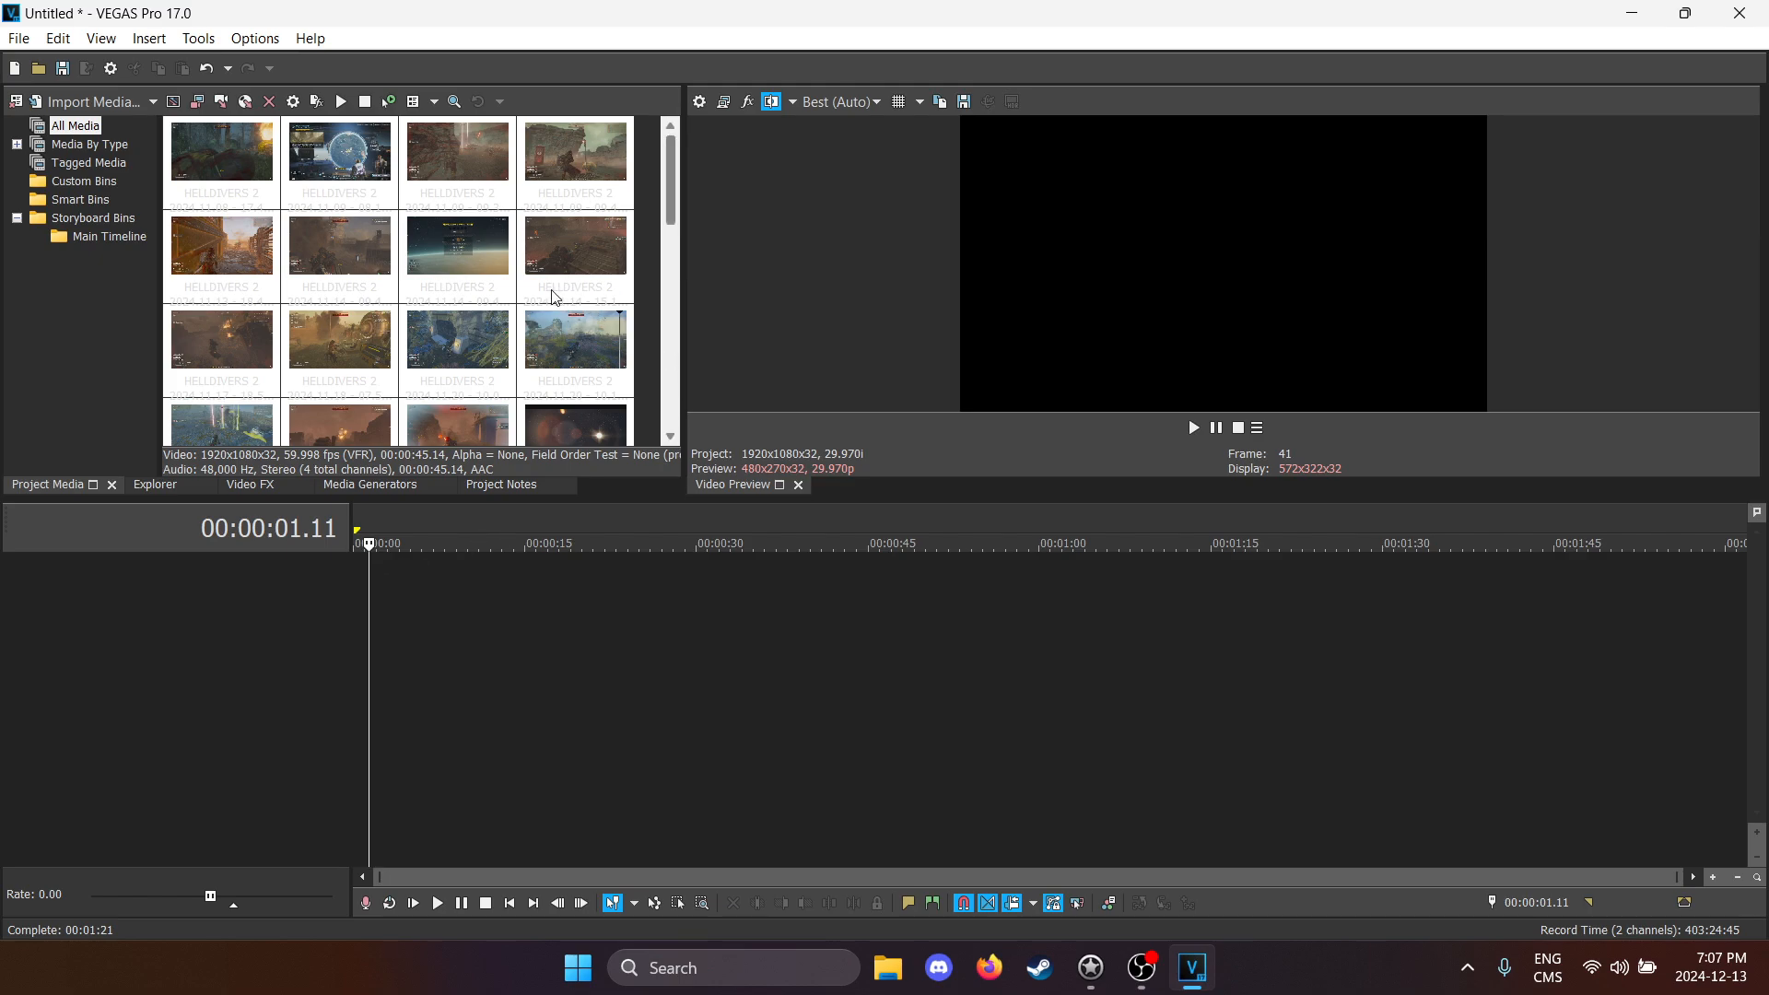
scroll(508, 298, down, 8)
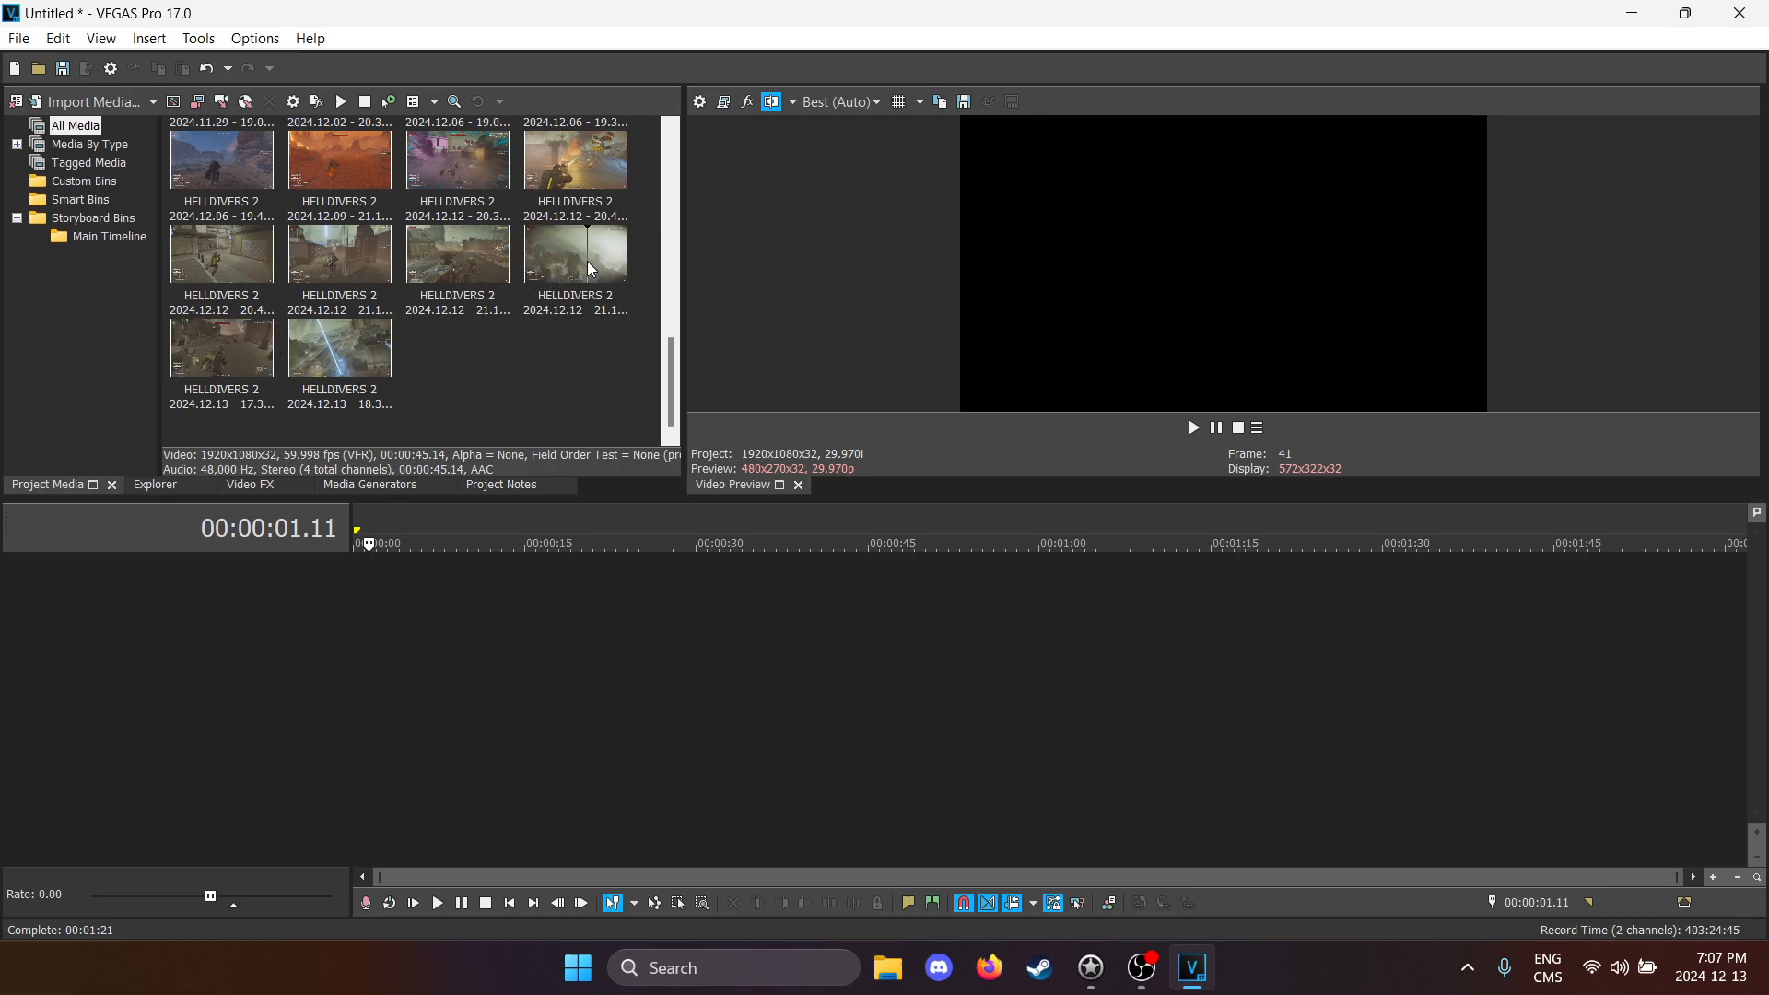
drag(439, 303, 318, 652)
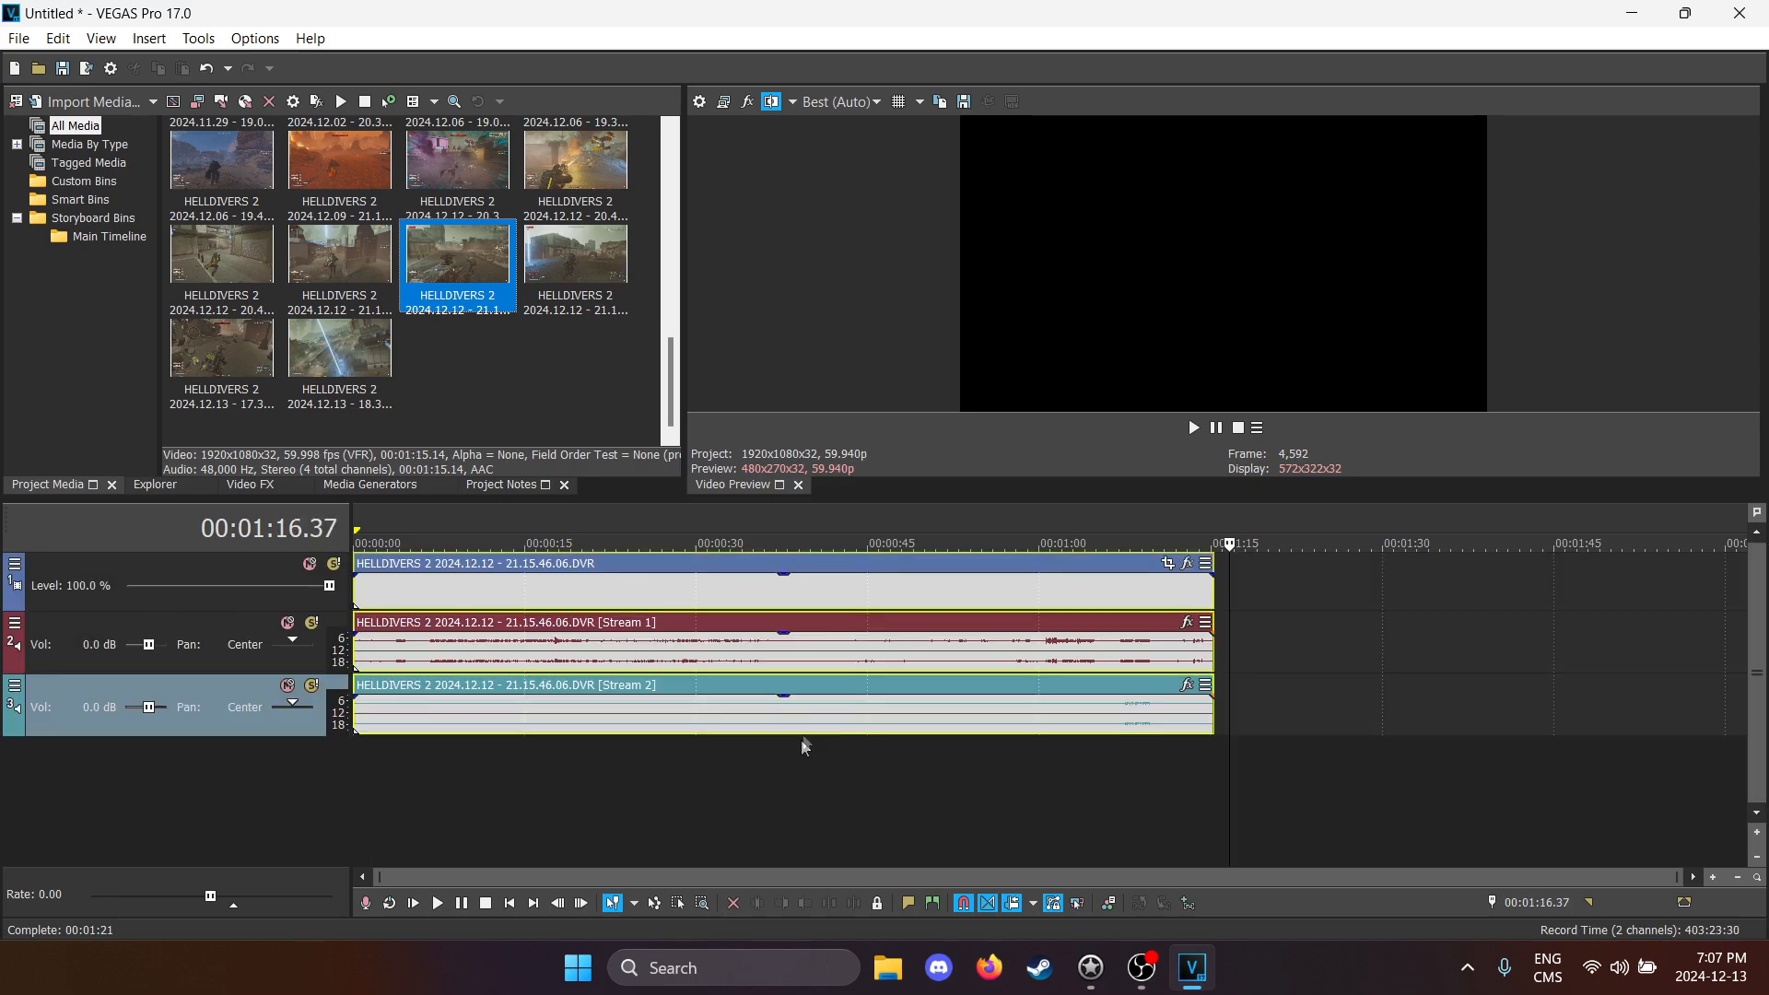
Step: Review the gameplay footage, playing it from about 00:00:43 to past 00:01:04, to find the section to keep
click(1008, 798)
click(1060, 800)
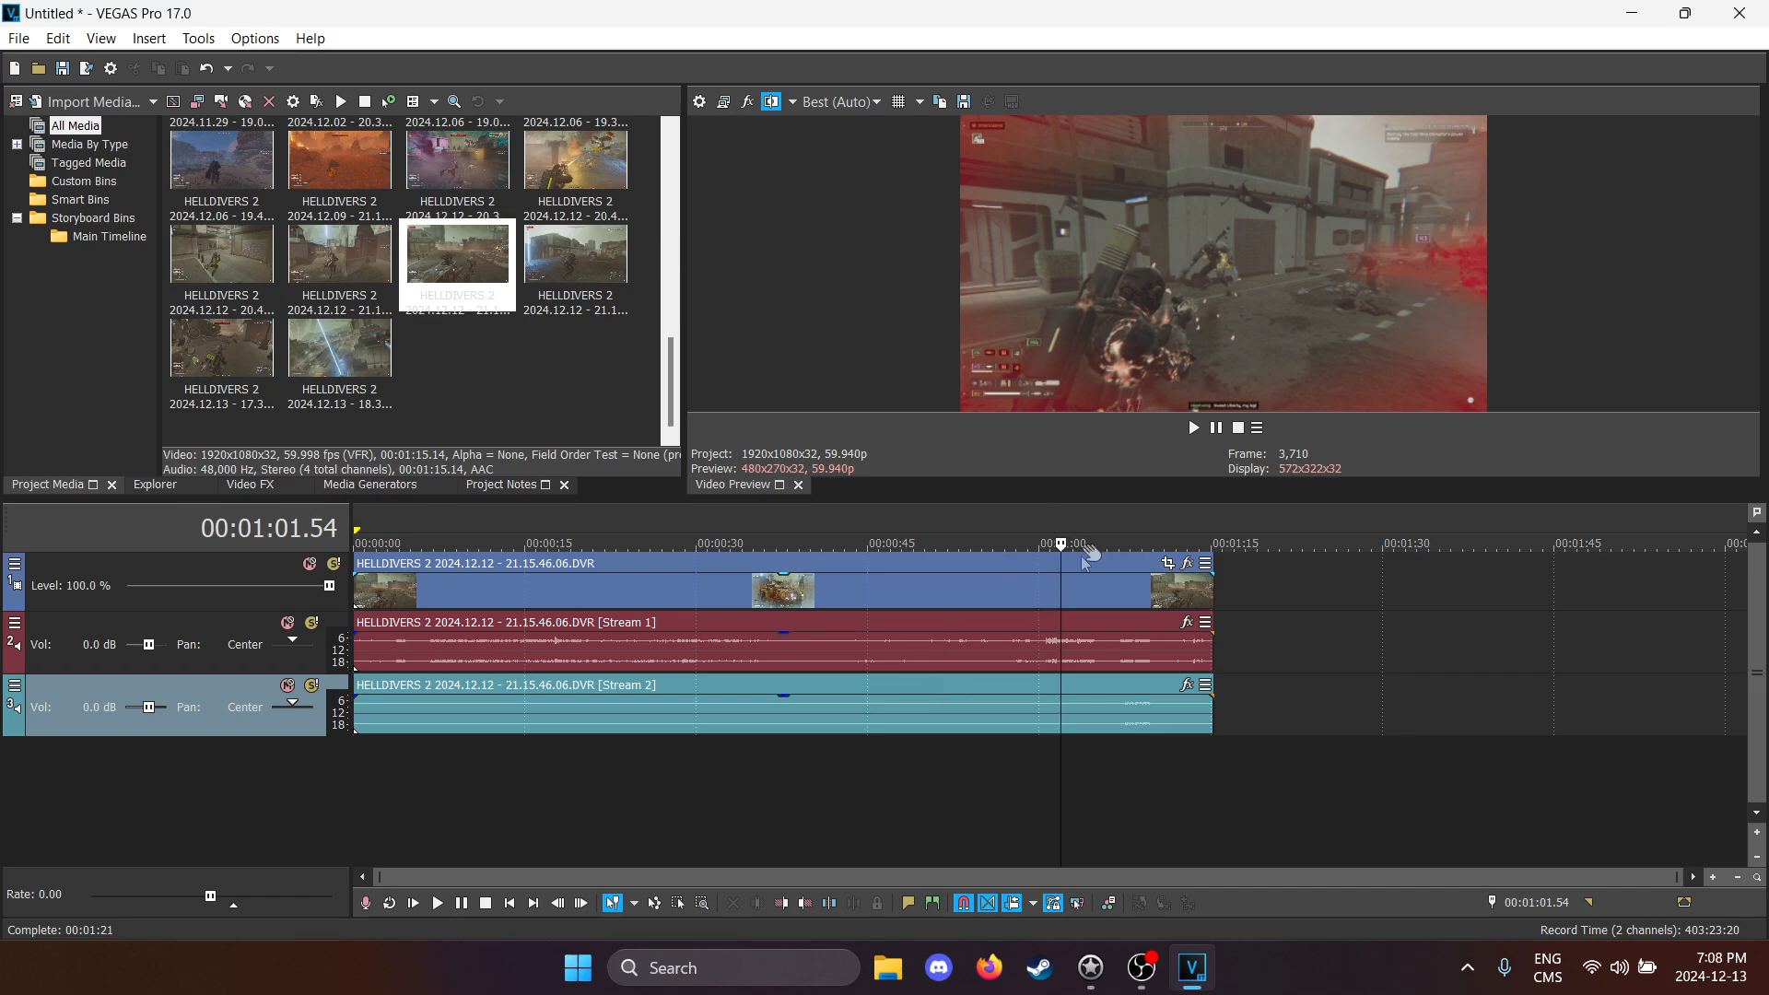
click(1008, 546)
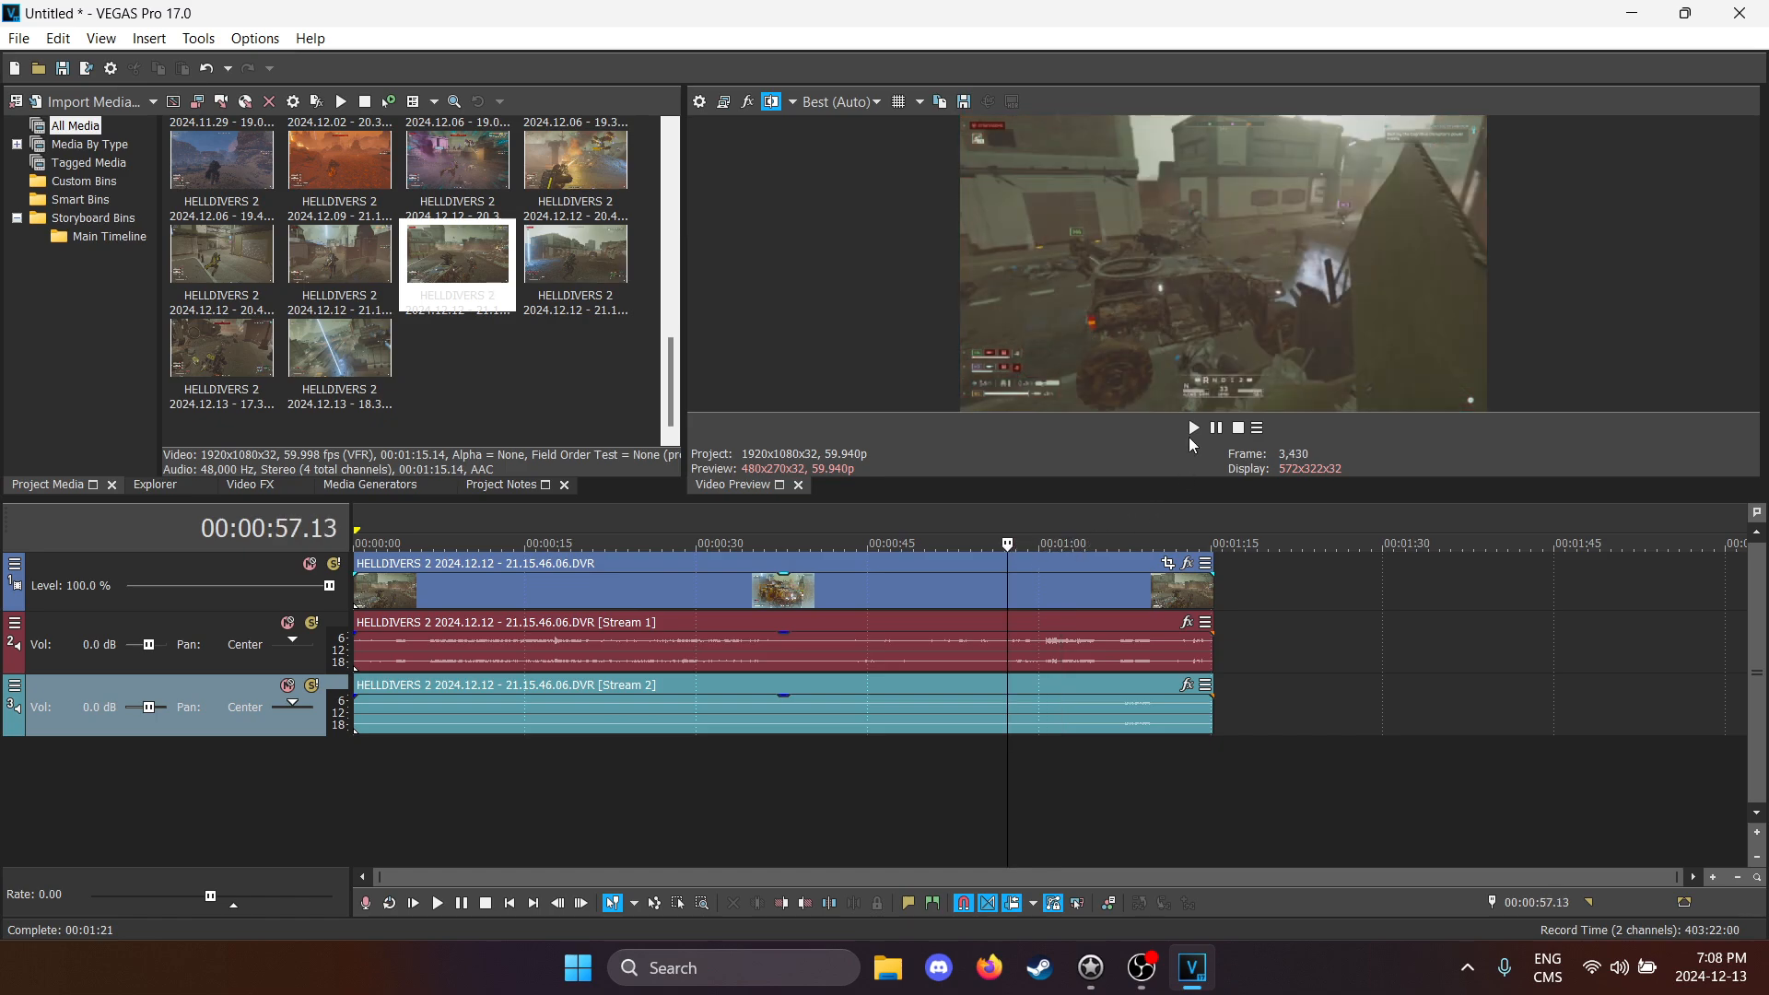
click(855, 544)
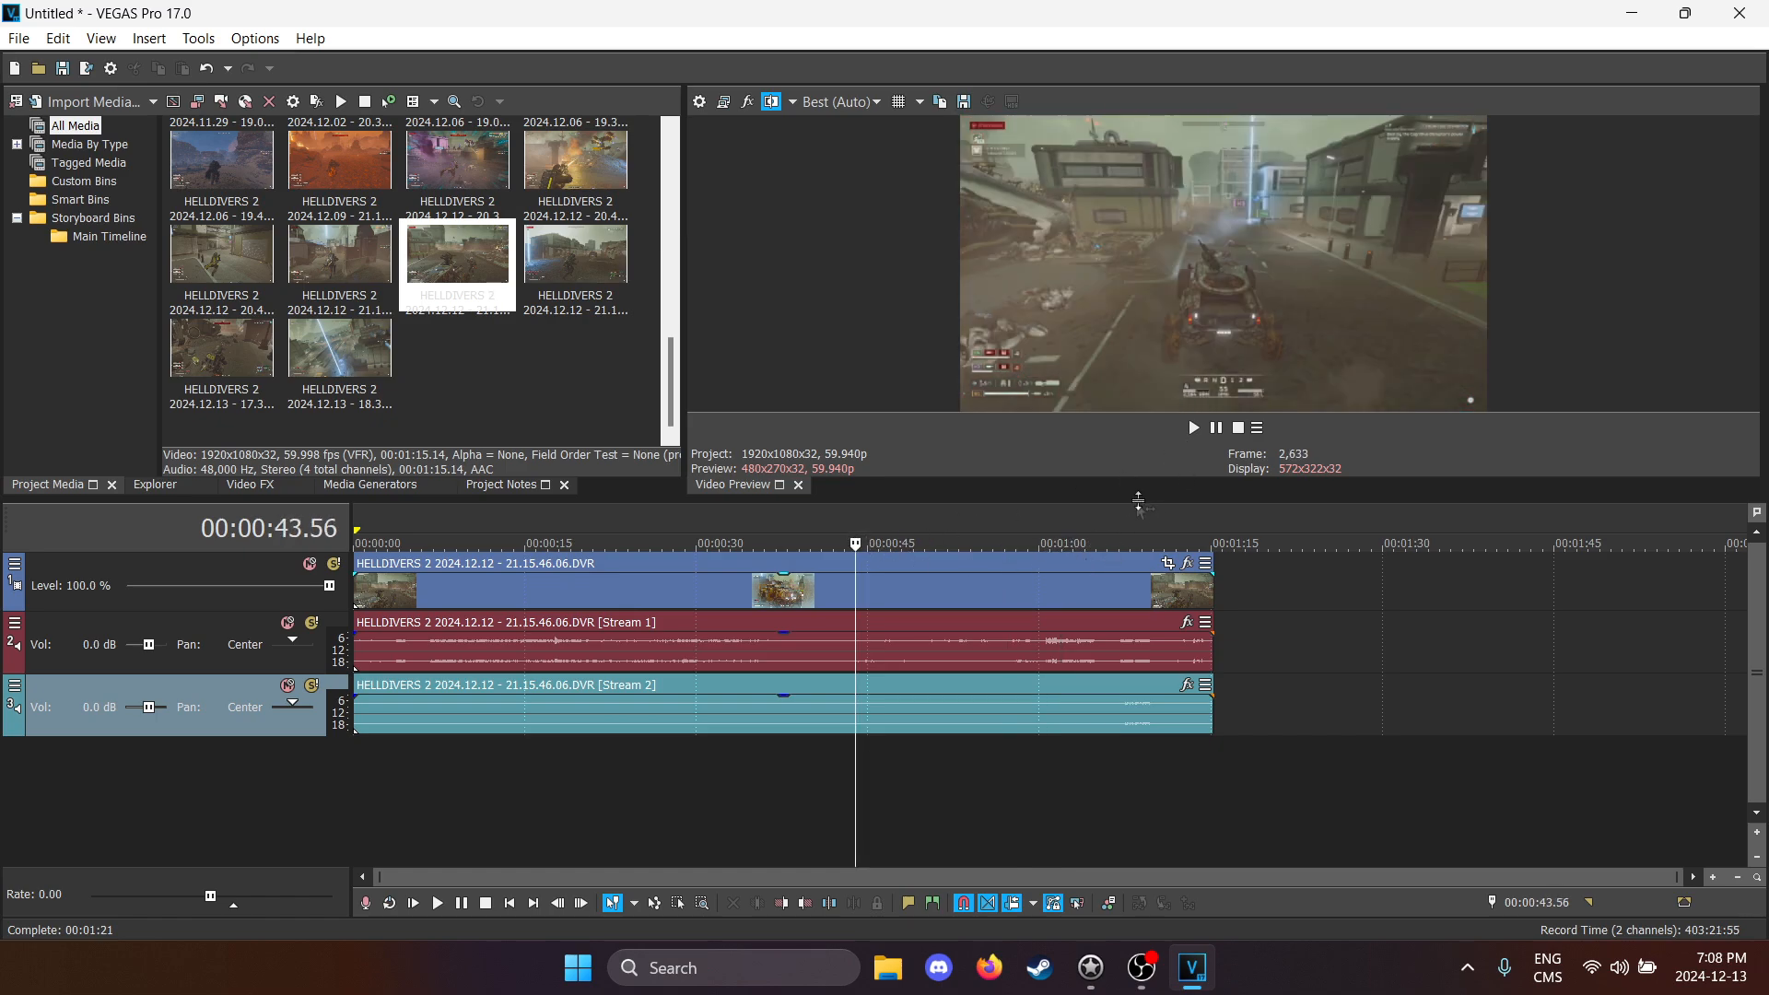
click(1192, 428)
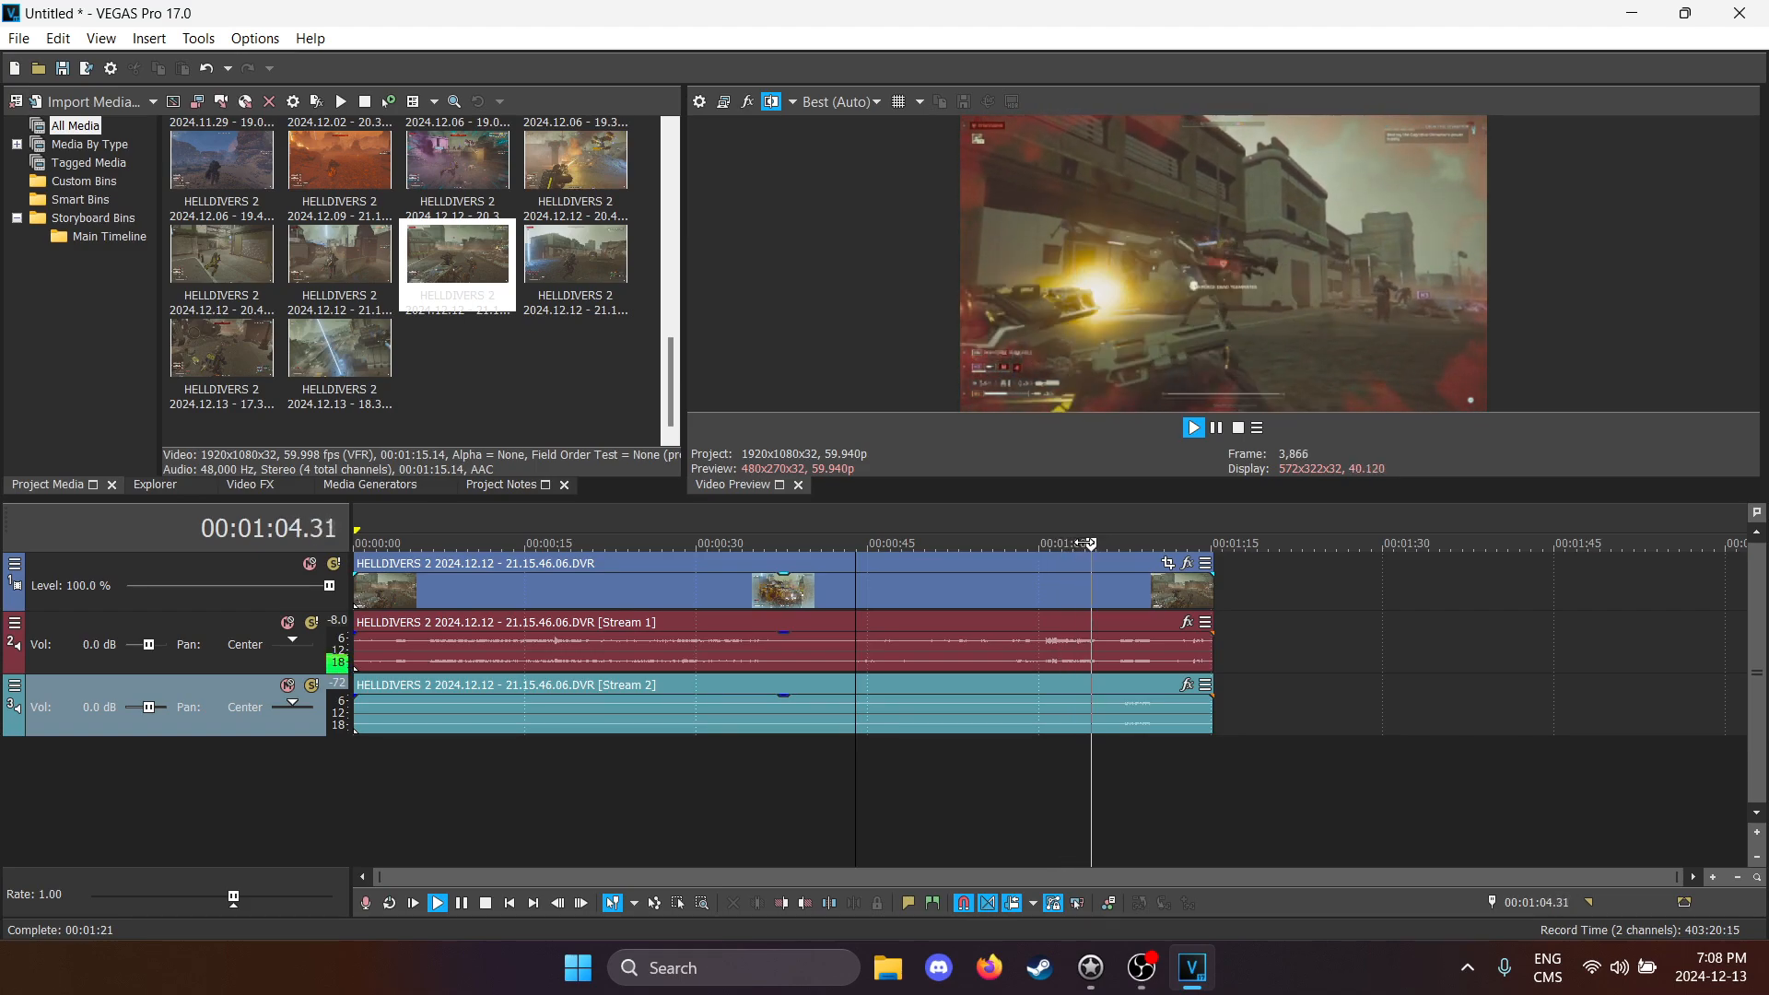
click(1216, 428)
click(1108, 643)
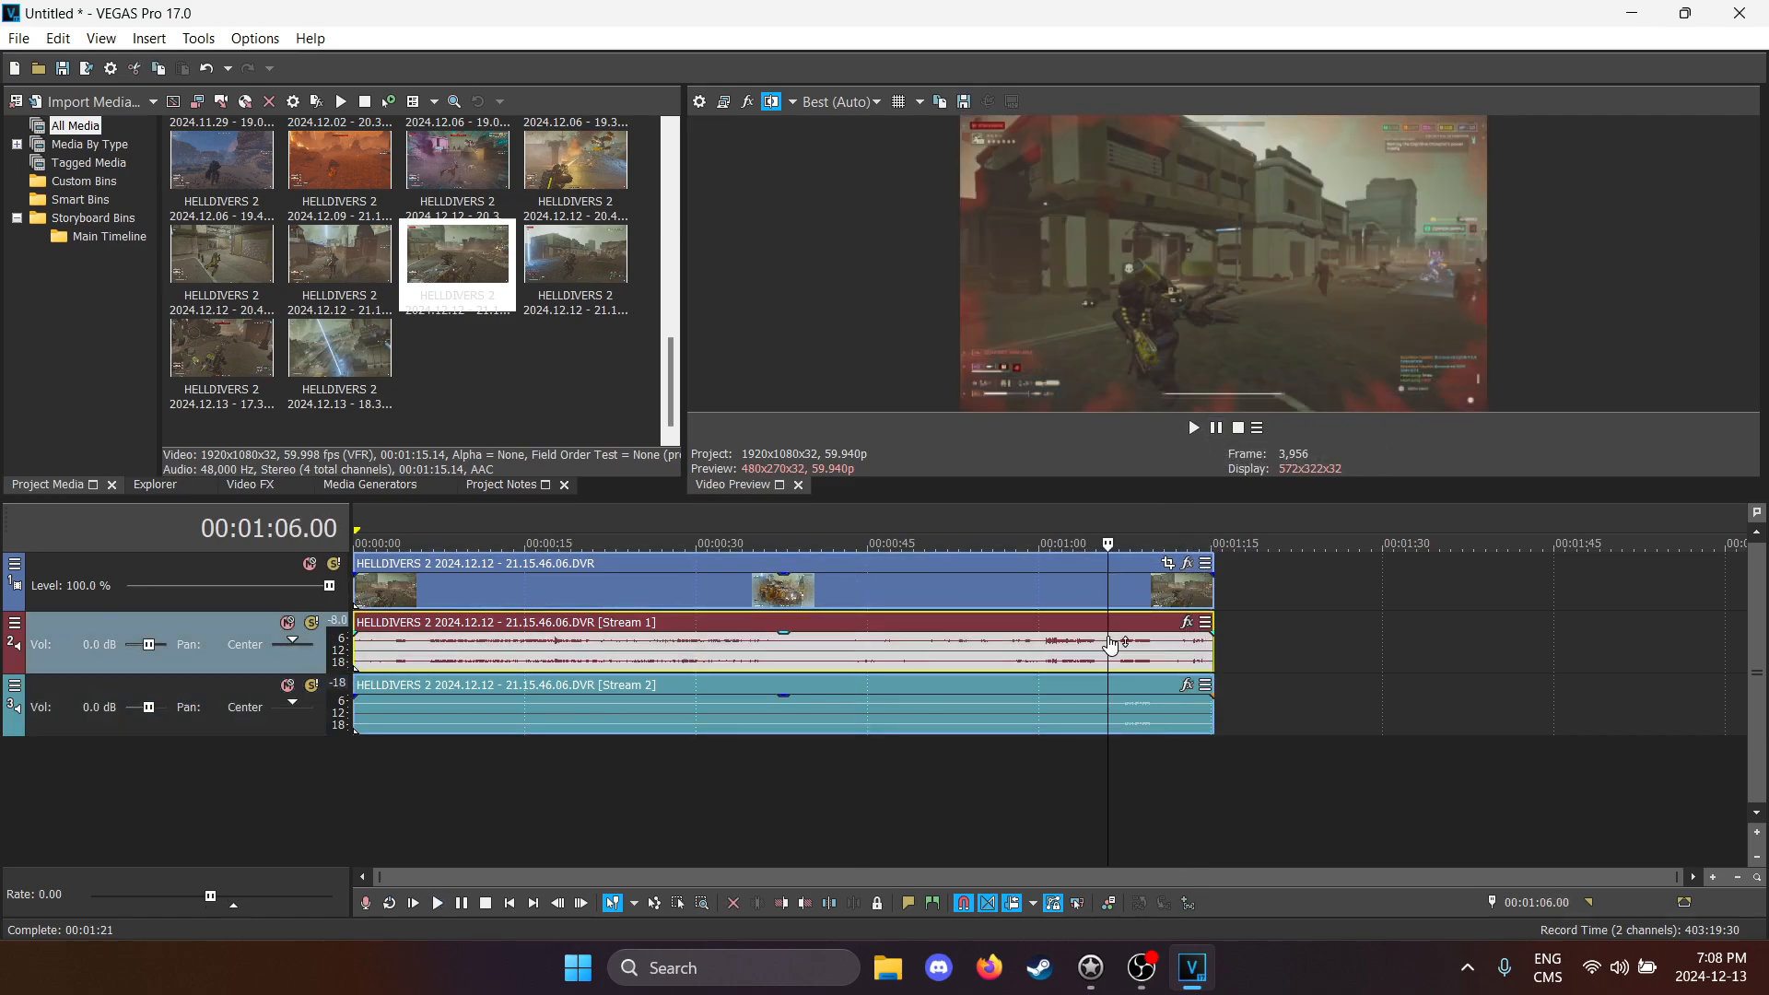
Step: Trim the gameplay clip's beginning up to 00:00:59.05, keep it at the timeline start, and trim its end to 00:00:13.57
click(1028, 546)
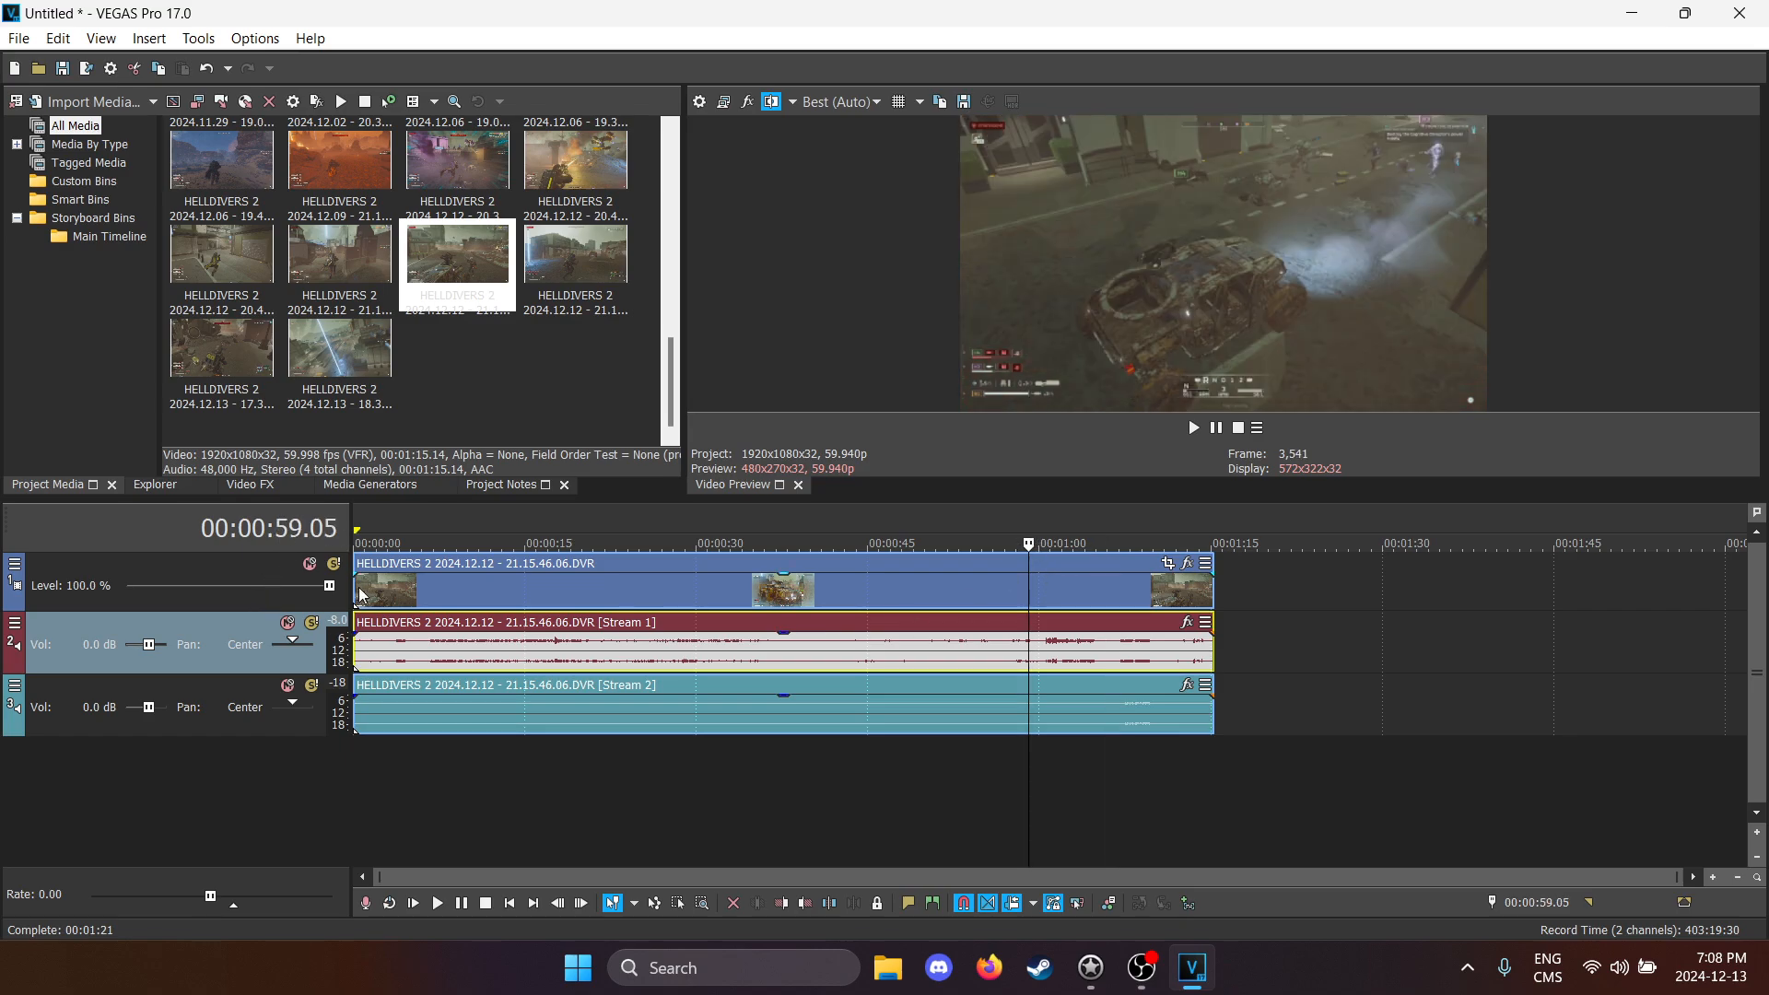
drag(362, 572, 1037, 546)
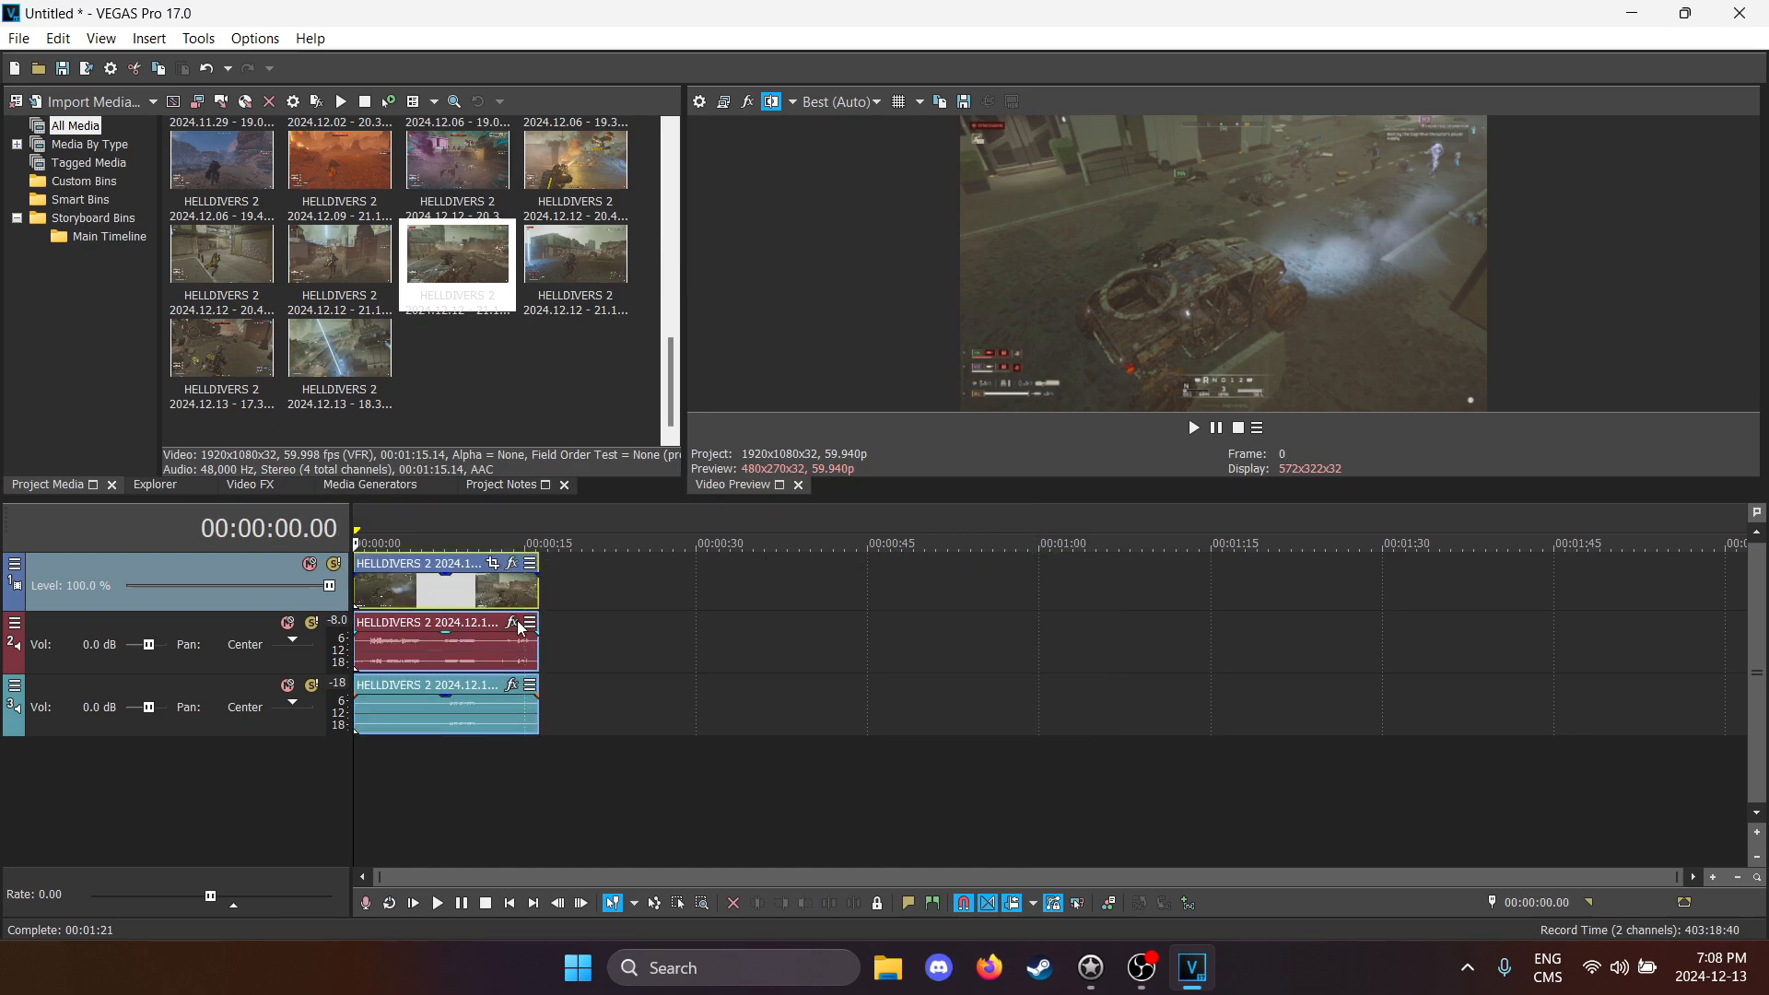
click(512, 761)
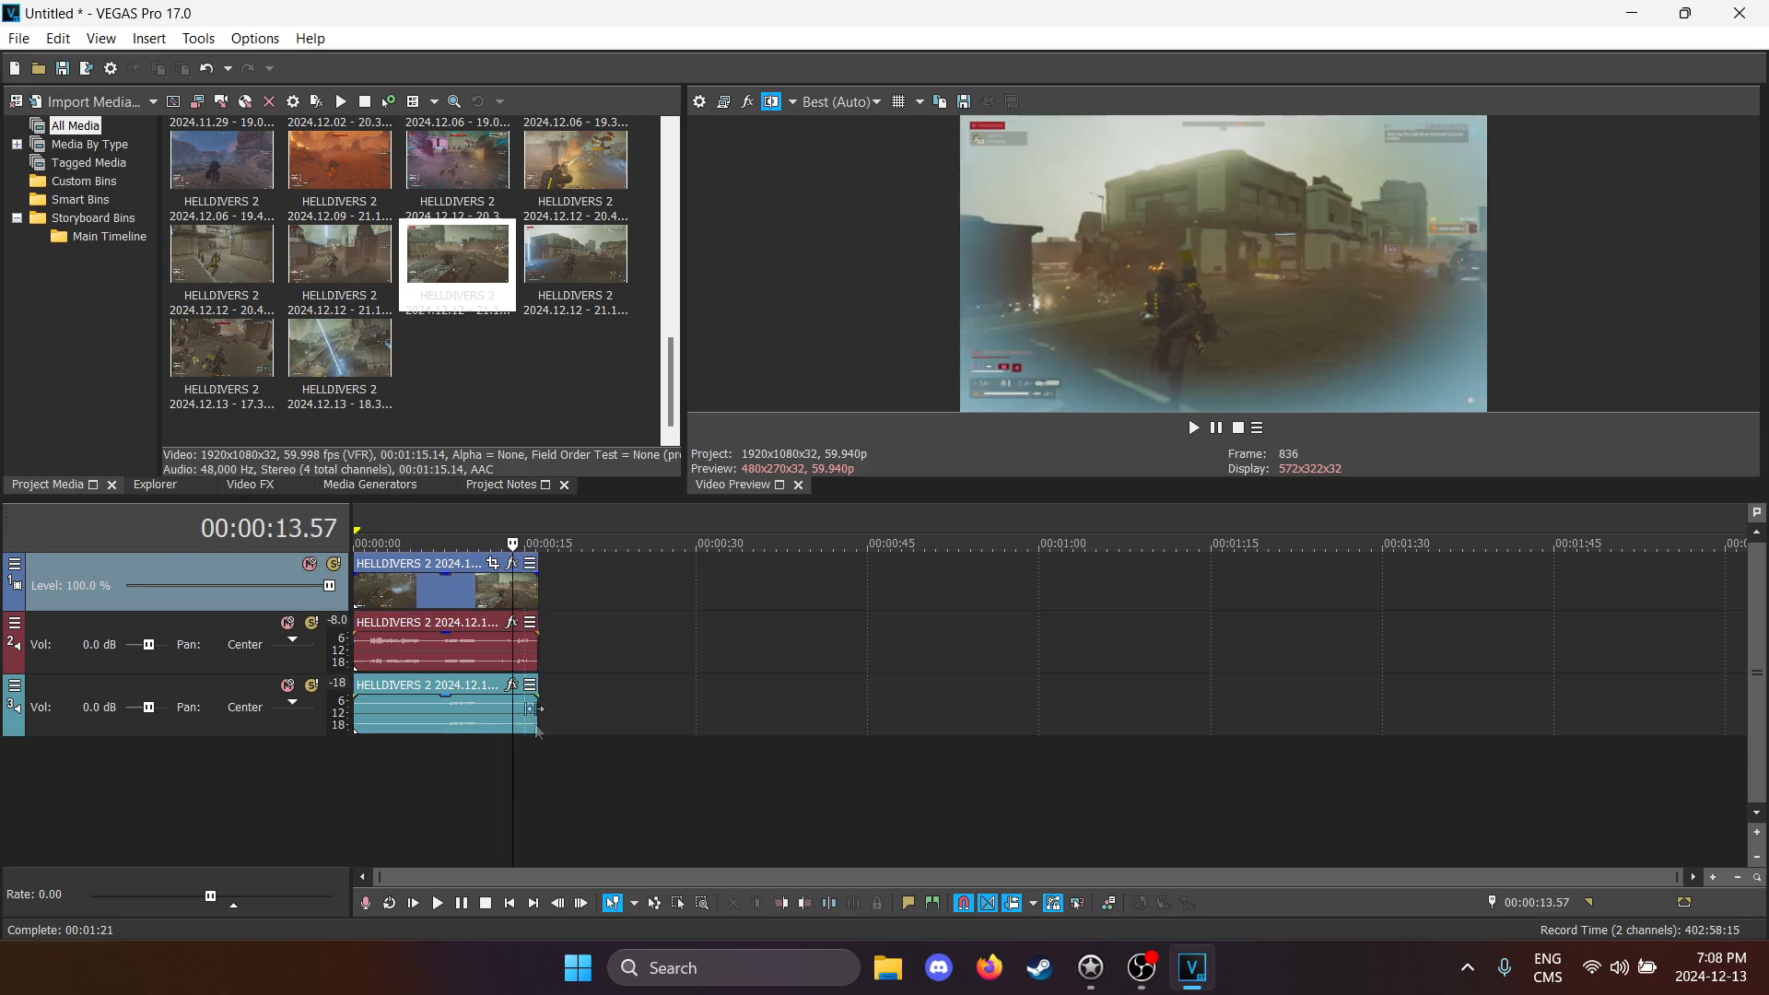
mouse_move(537, 609)
mouse_down()
mouse_move(495, 615)
mouse_move(510, 615)
mouse_up()
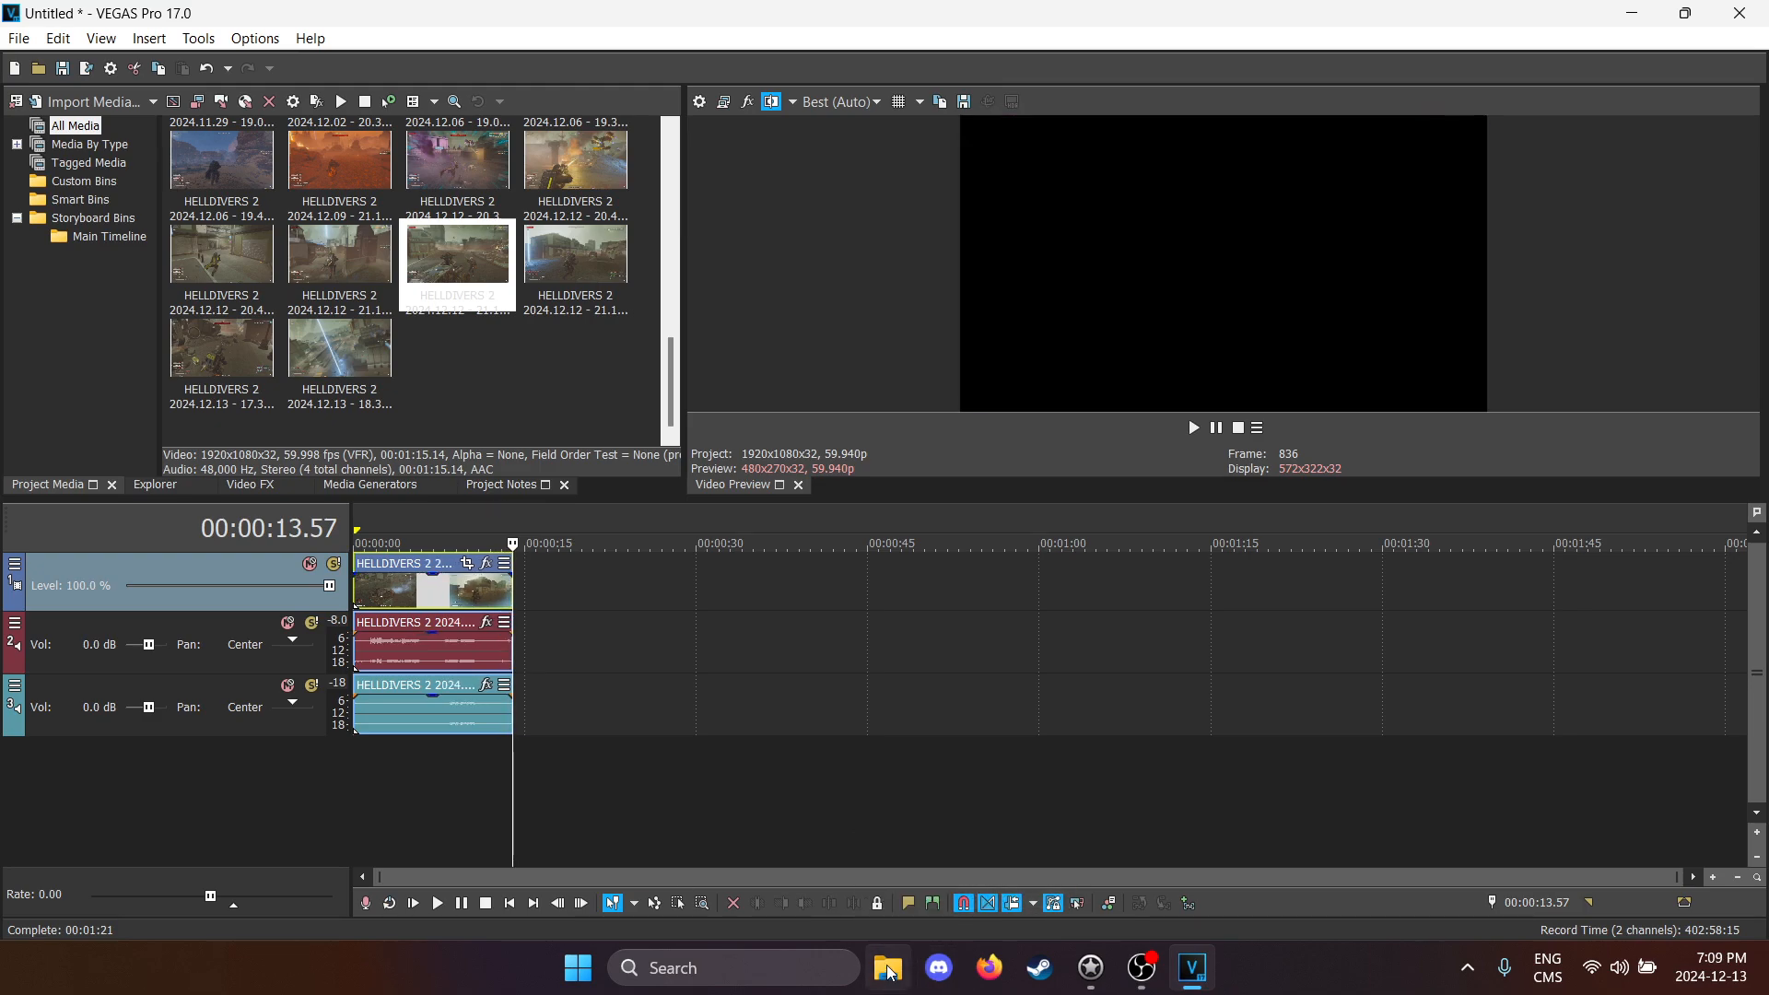
Step: Switch to File Explorer and open the utube folder on the E: drive
click(889, 969)
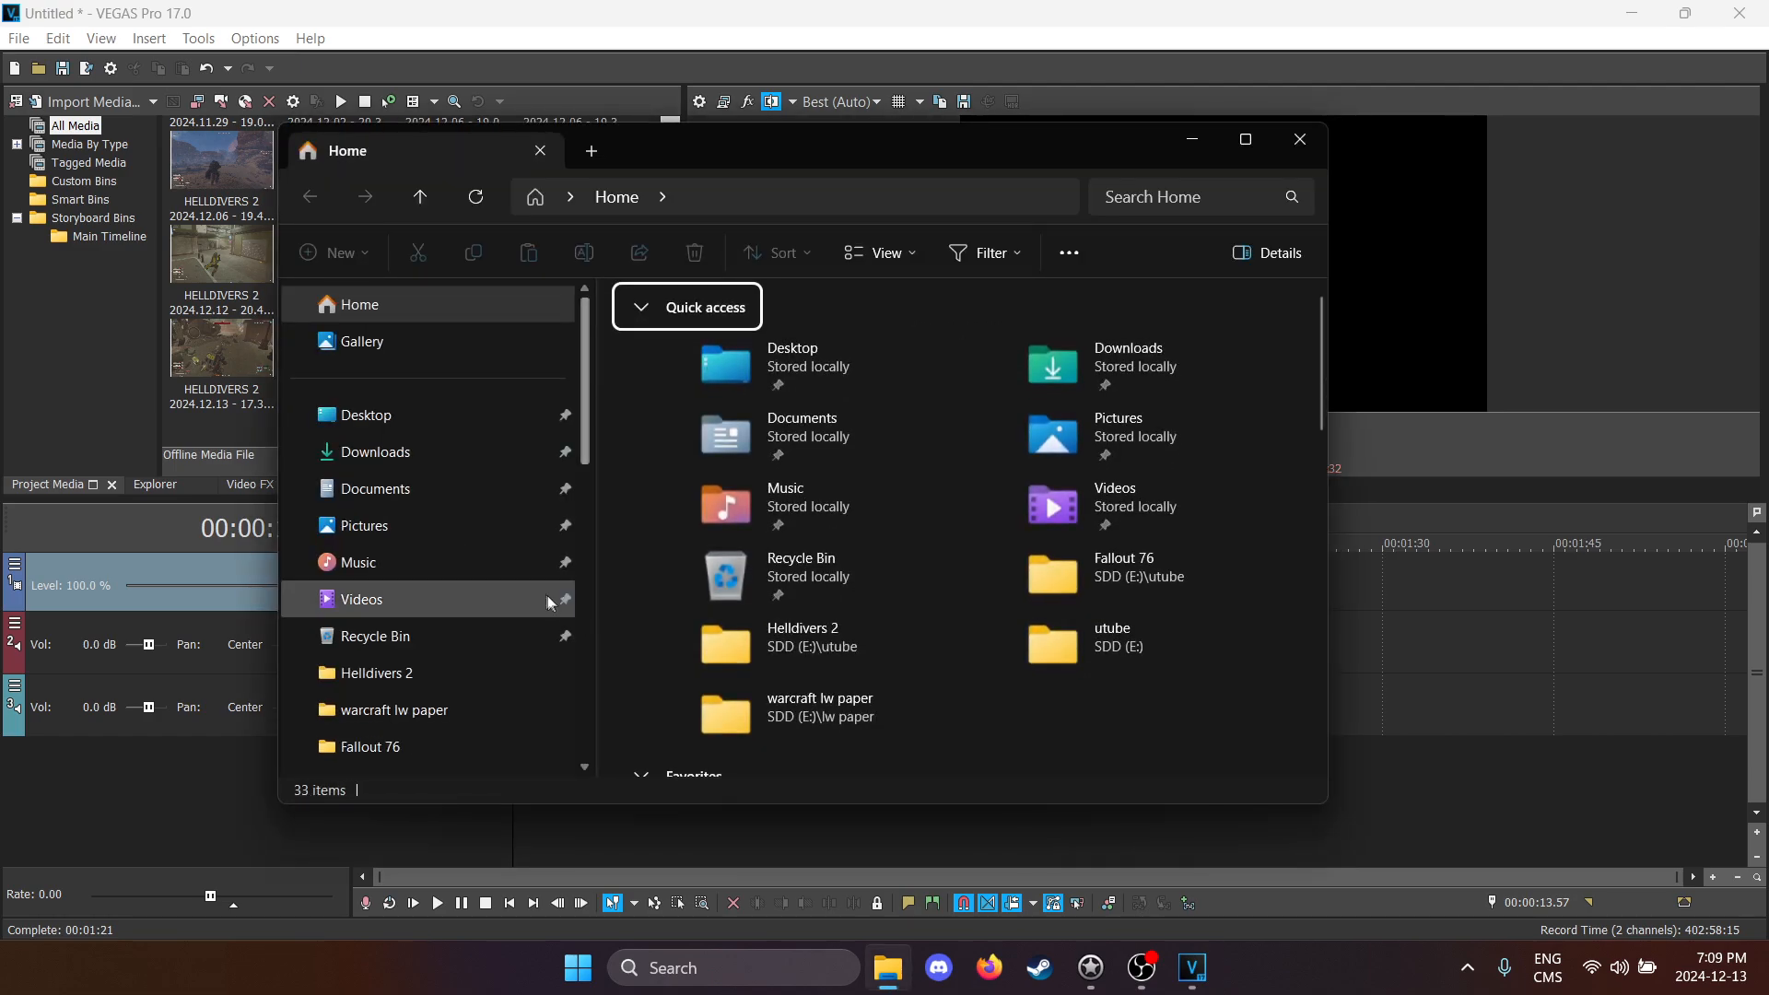
scroll(479, 570, down, 2)
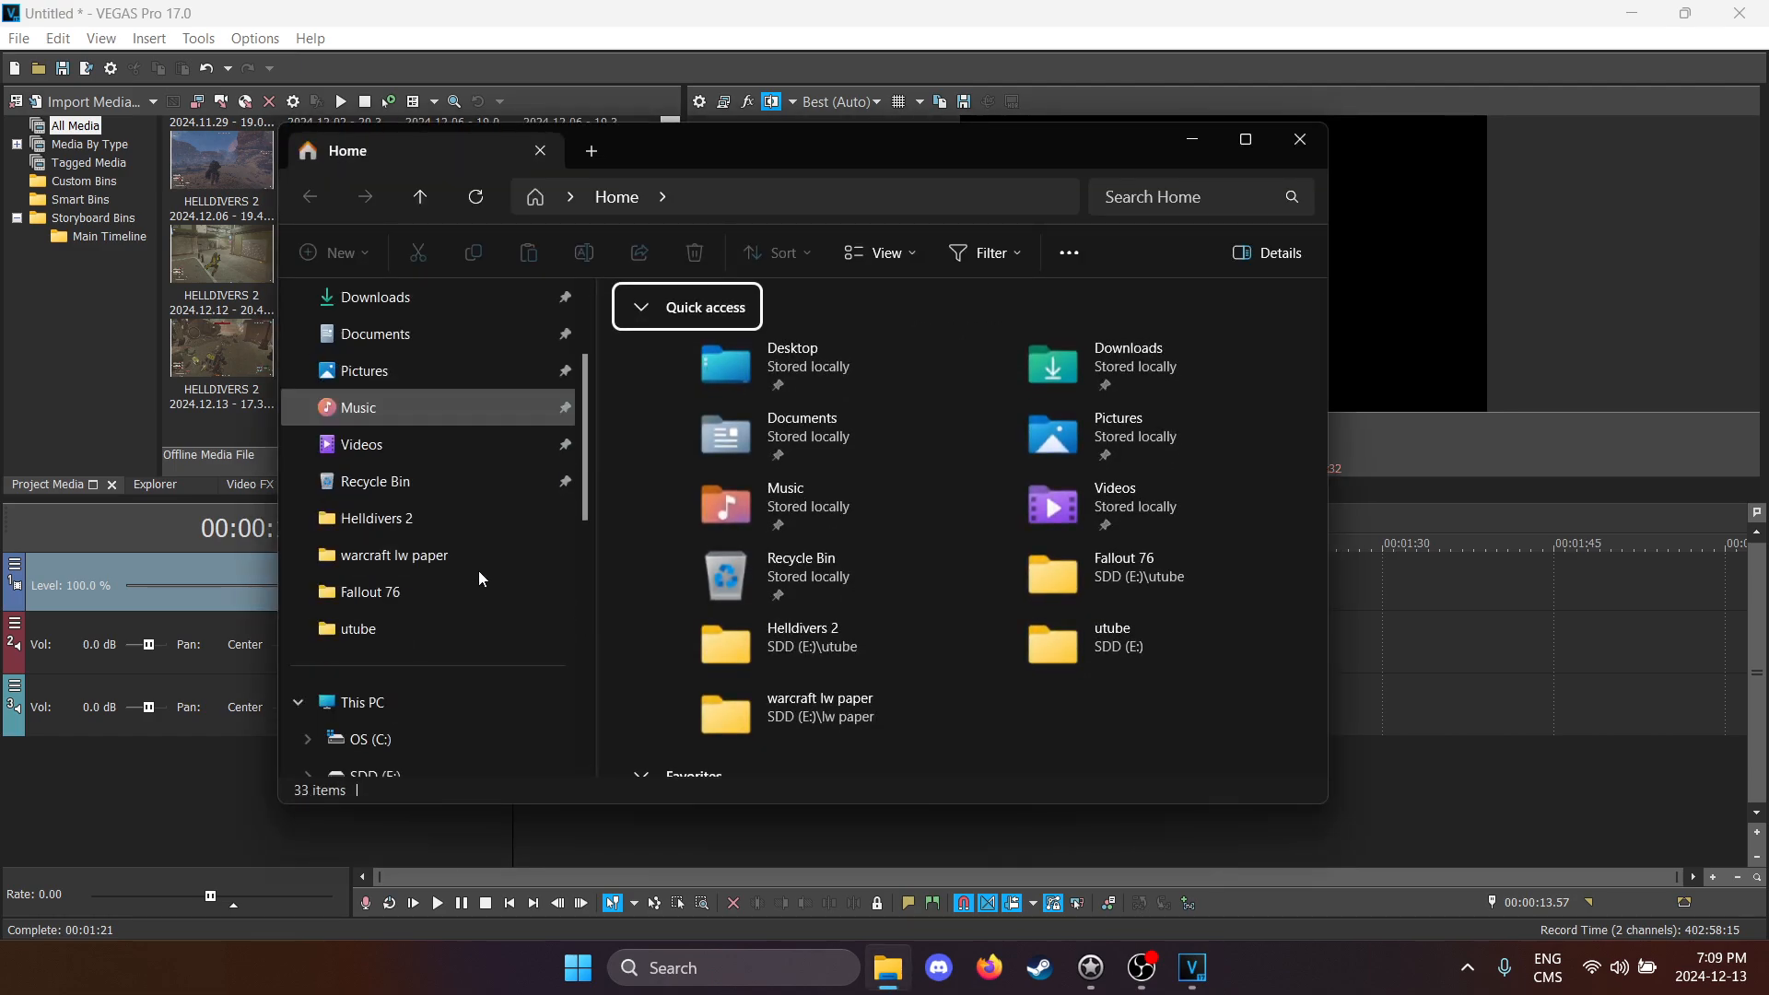
click(429, 626)
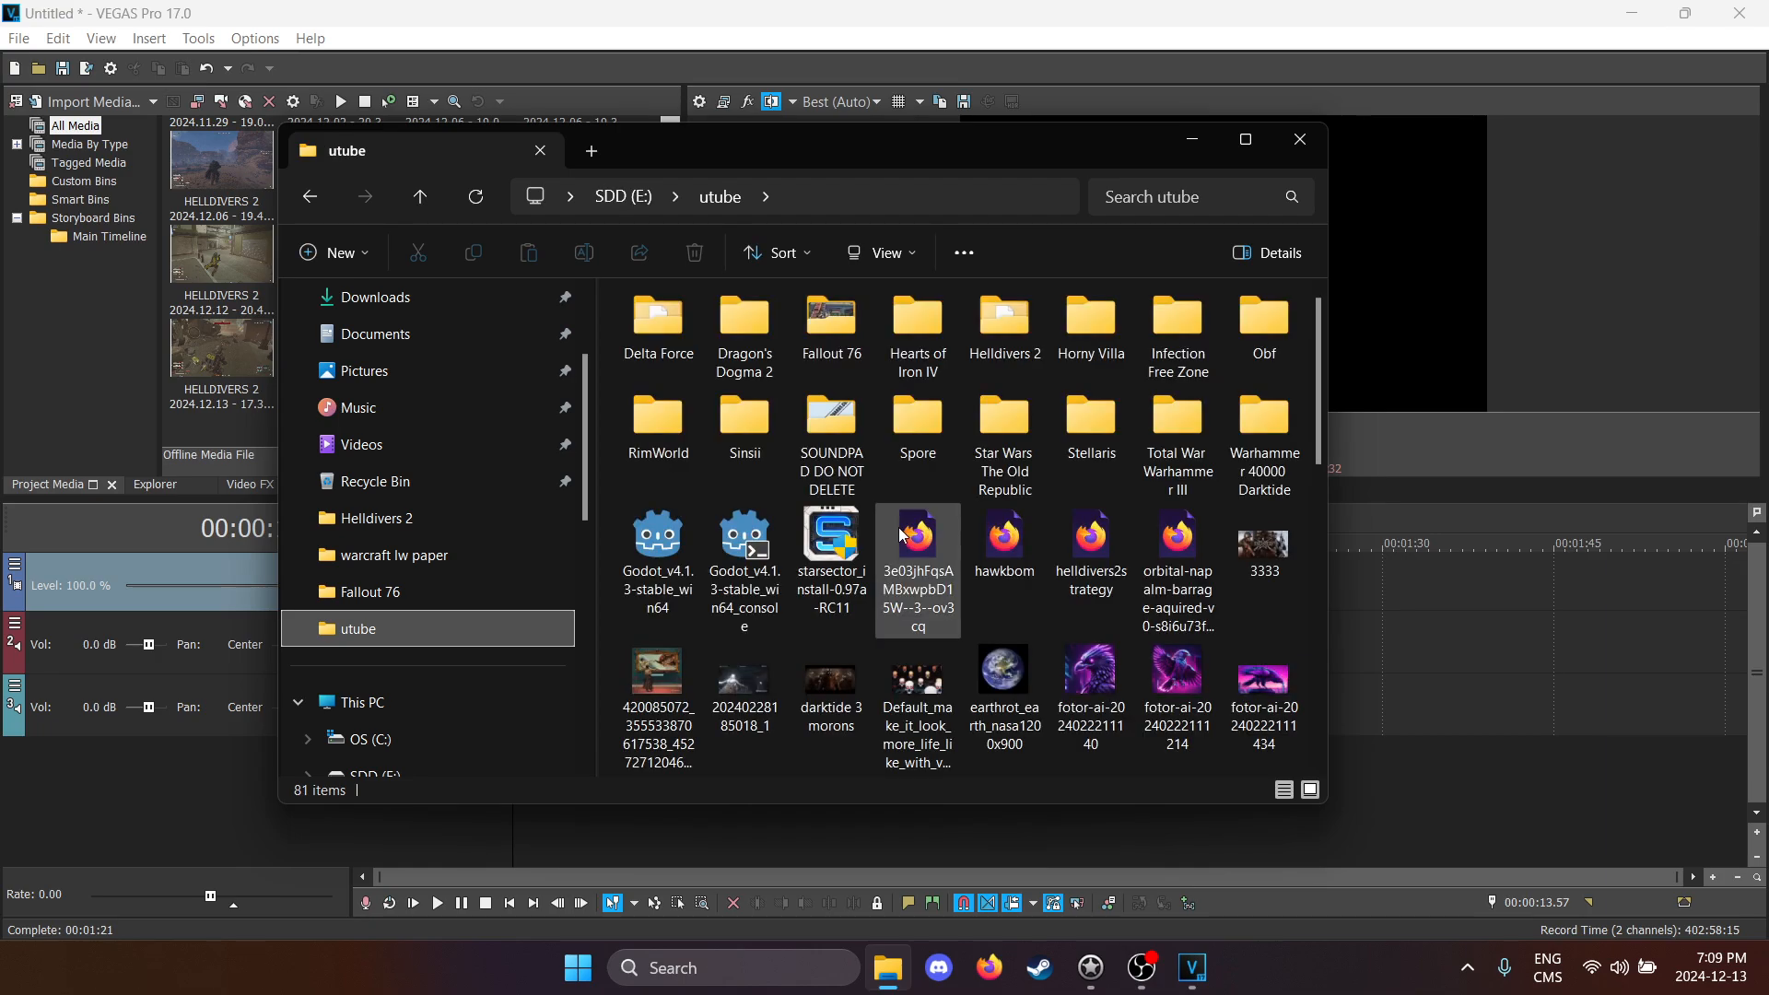
Step: Find the Youtube Animated green-screen subscribe button video in the utube folder, add it to the project media, and close File Explorer
scroll(889, 516, down, 5)
scroll(886, 518, down, 5)
scroll(882, 512, up, 2)
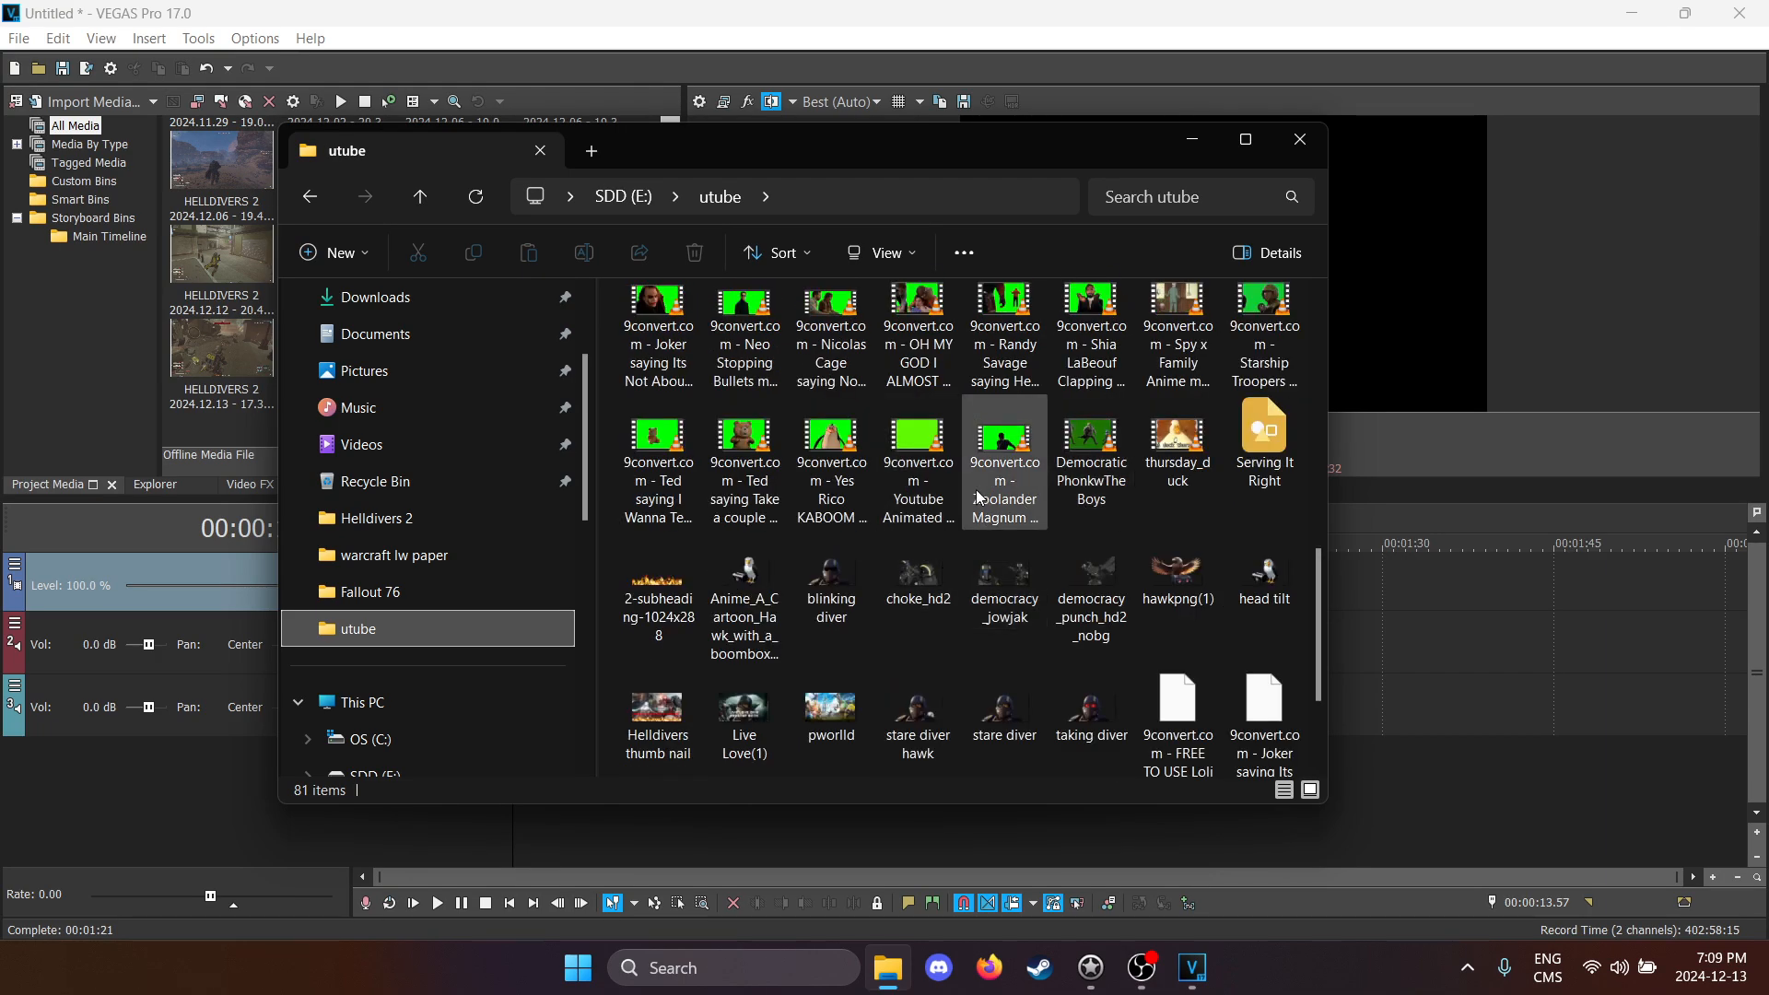
drag(892, 144, 1191, 135)
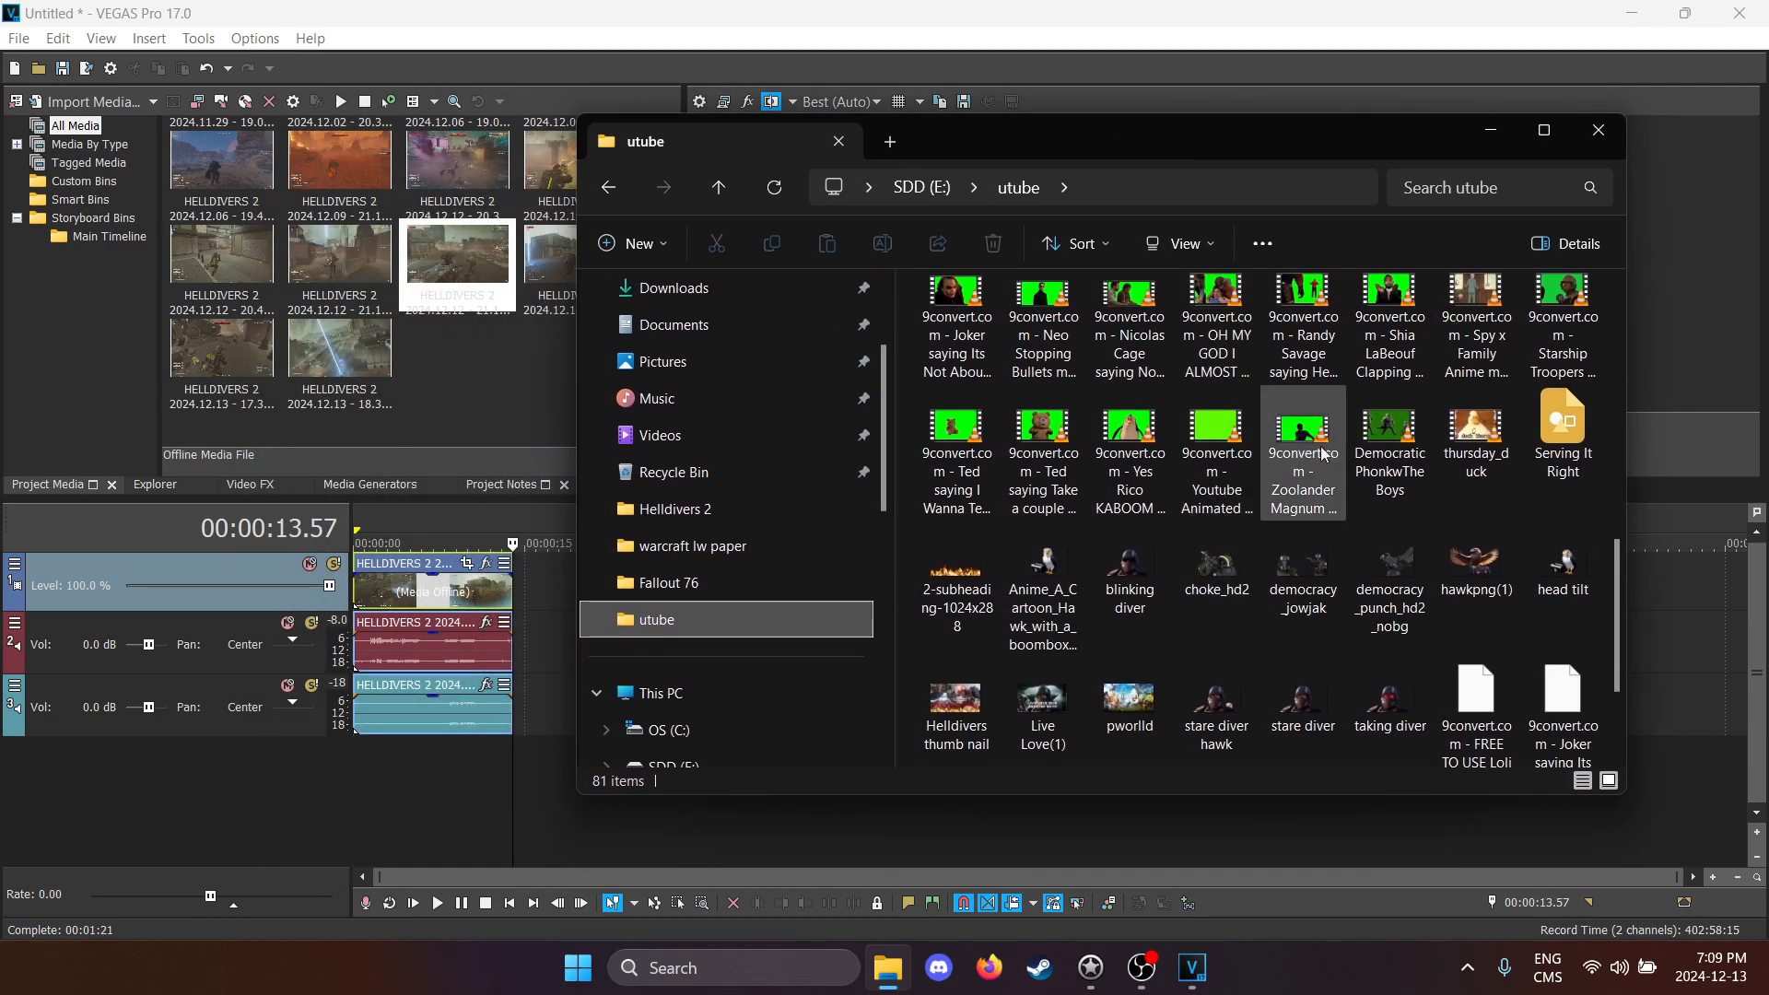
scroll(1389, 443, up, 3)
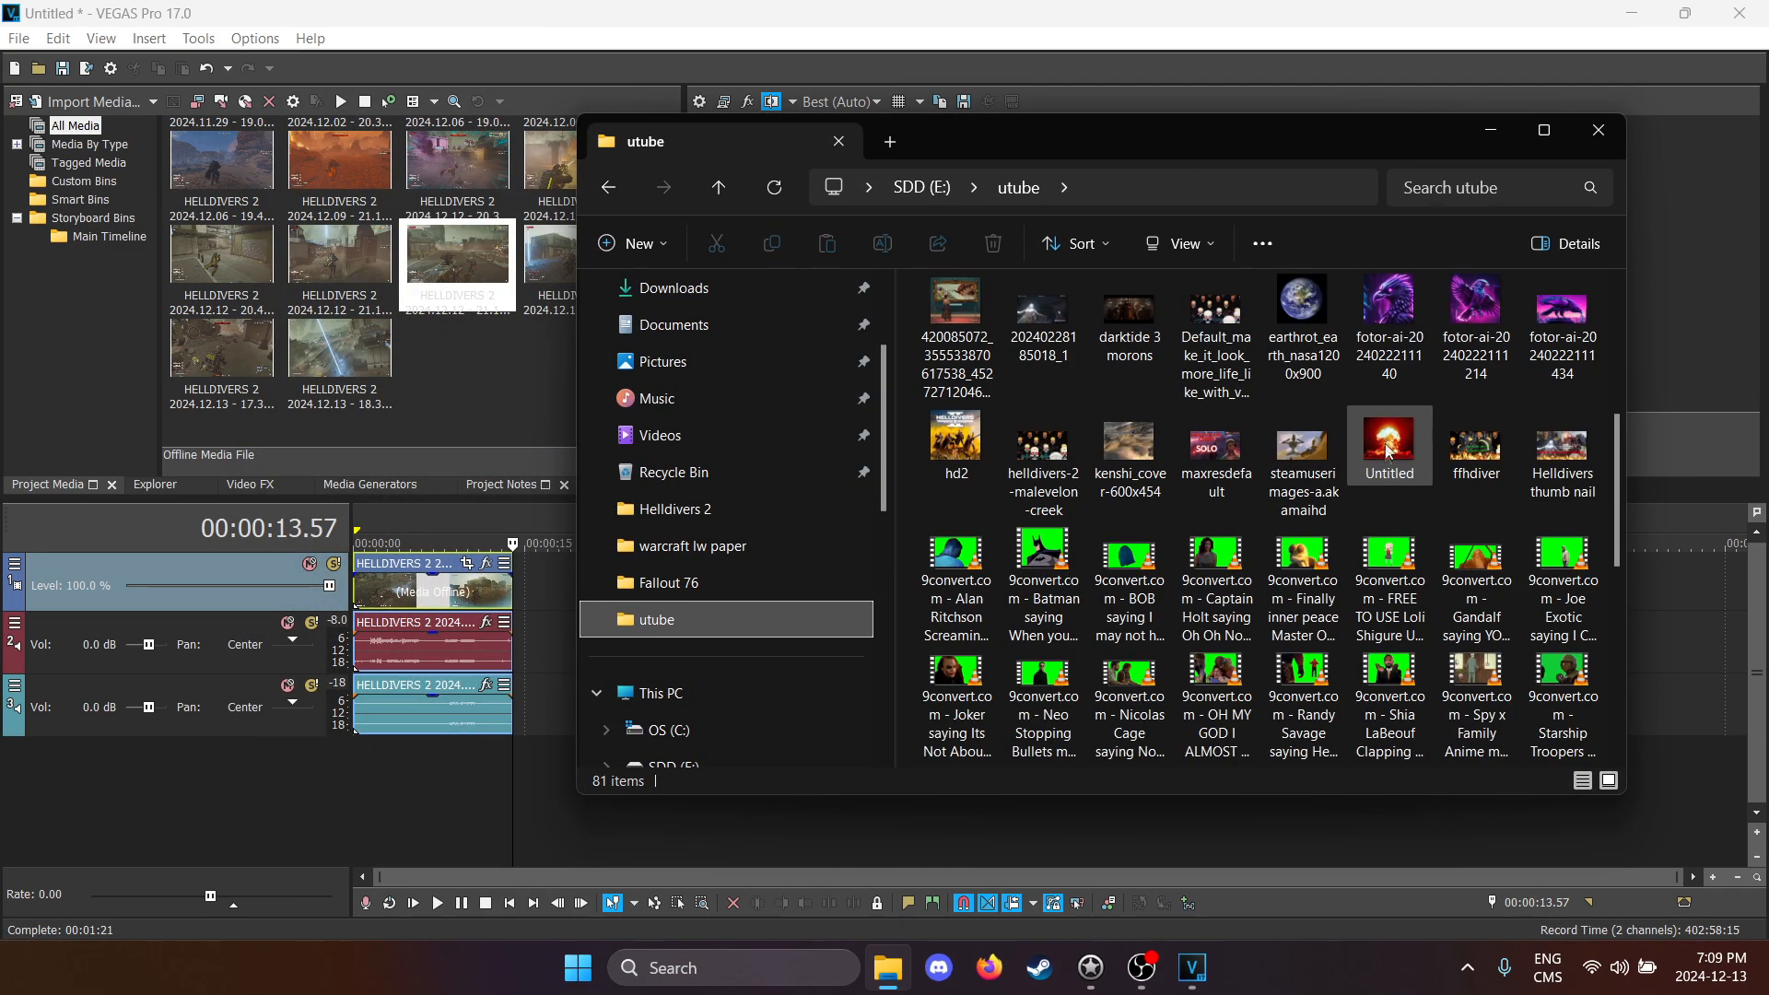
scroll(1364, 540, down, 4)
scroll(1363, 540, up, 2)
drag(1215, 573, 474, 394)
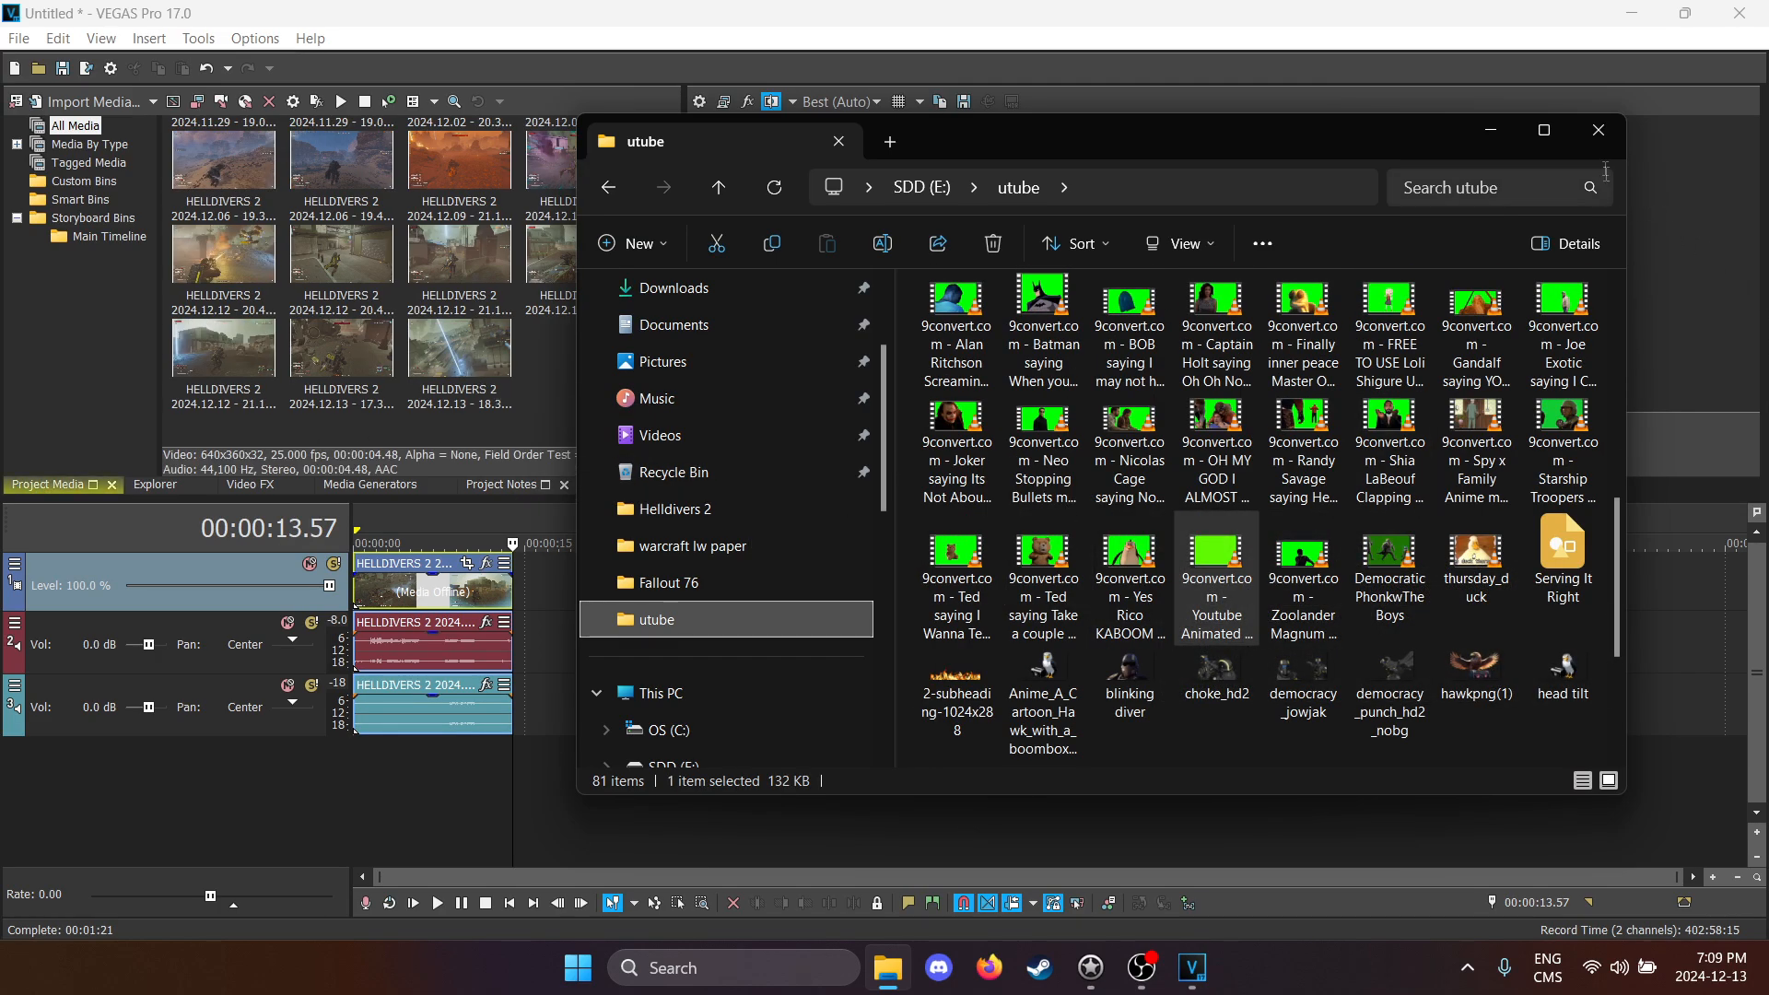
click(1599, 130)
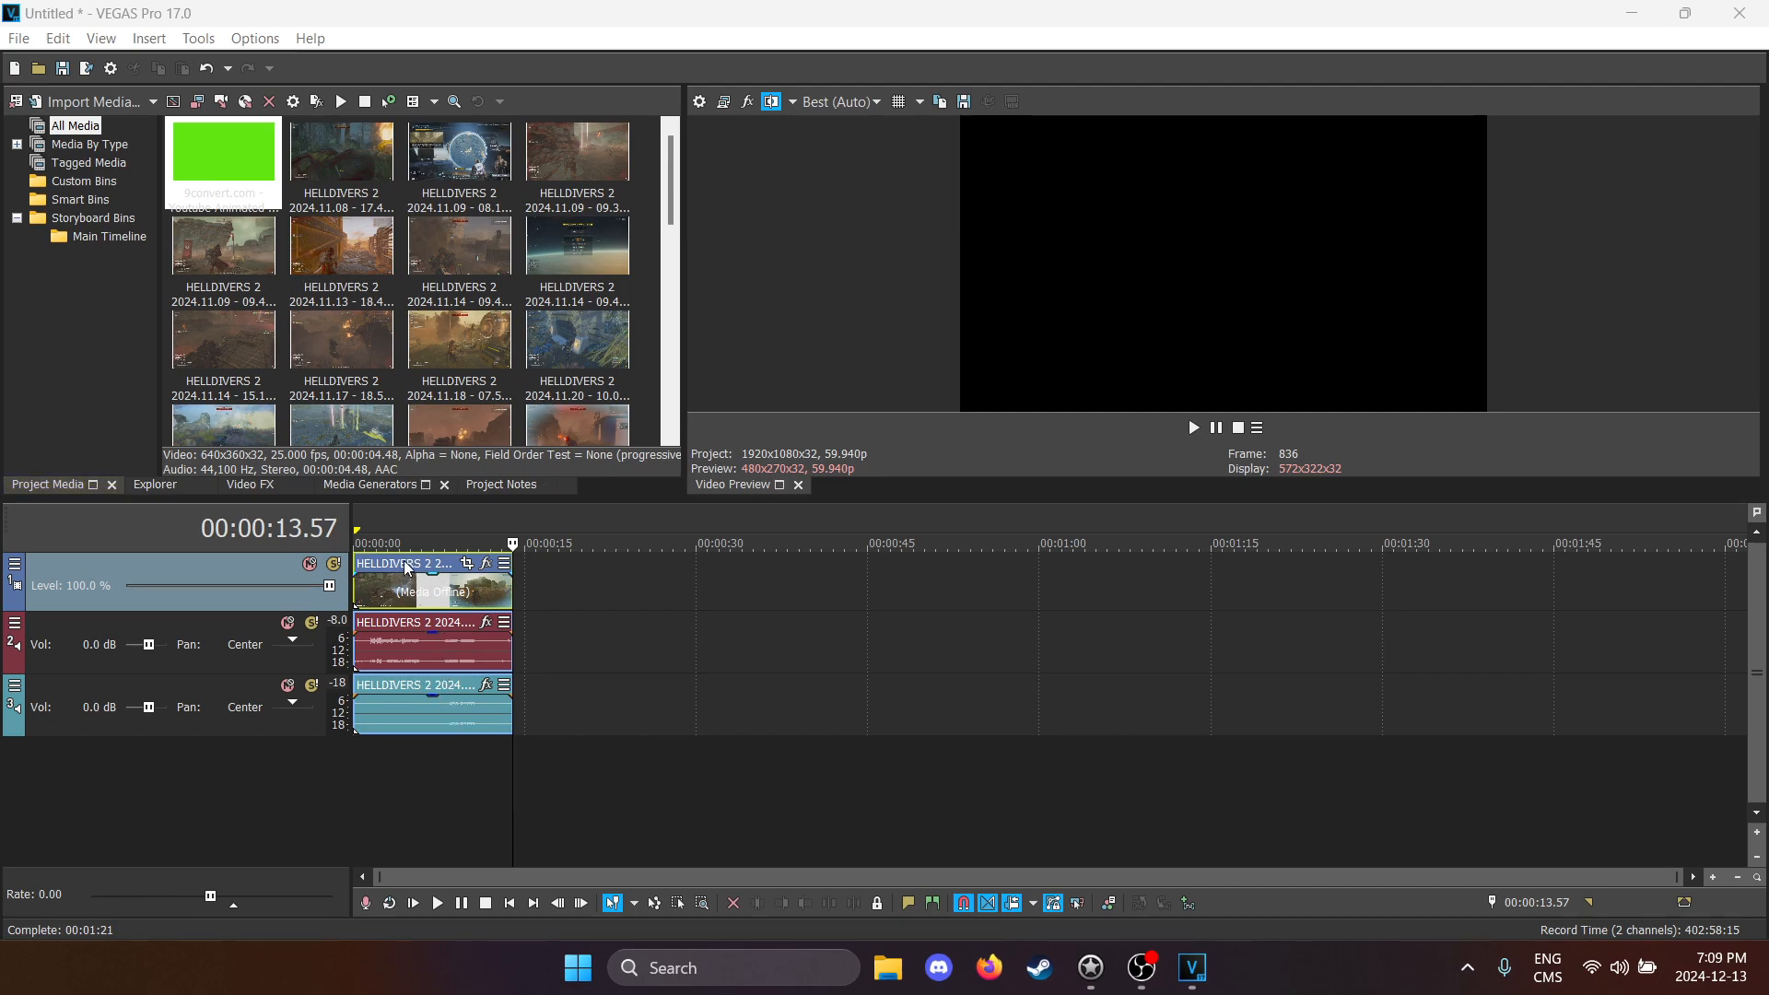
Step: Move the gameplay video event down to a new fifth track, leaving an empty video track above it
drag(373, 702, 378, 809)
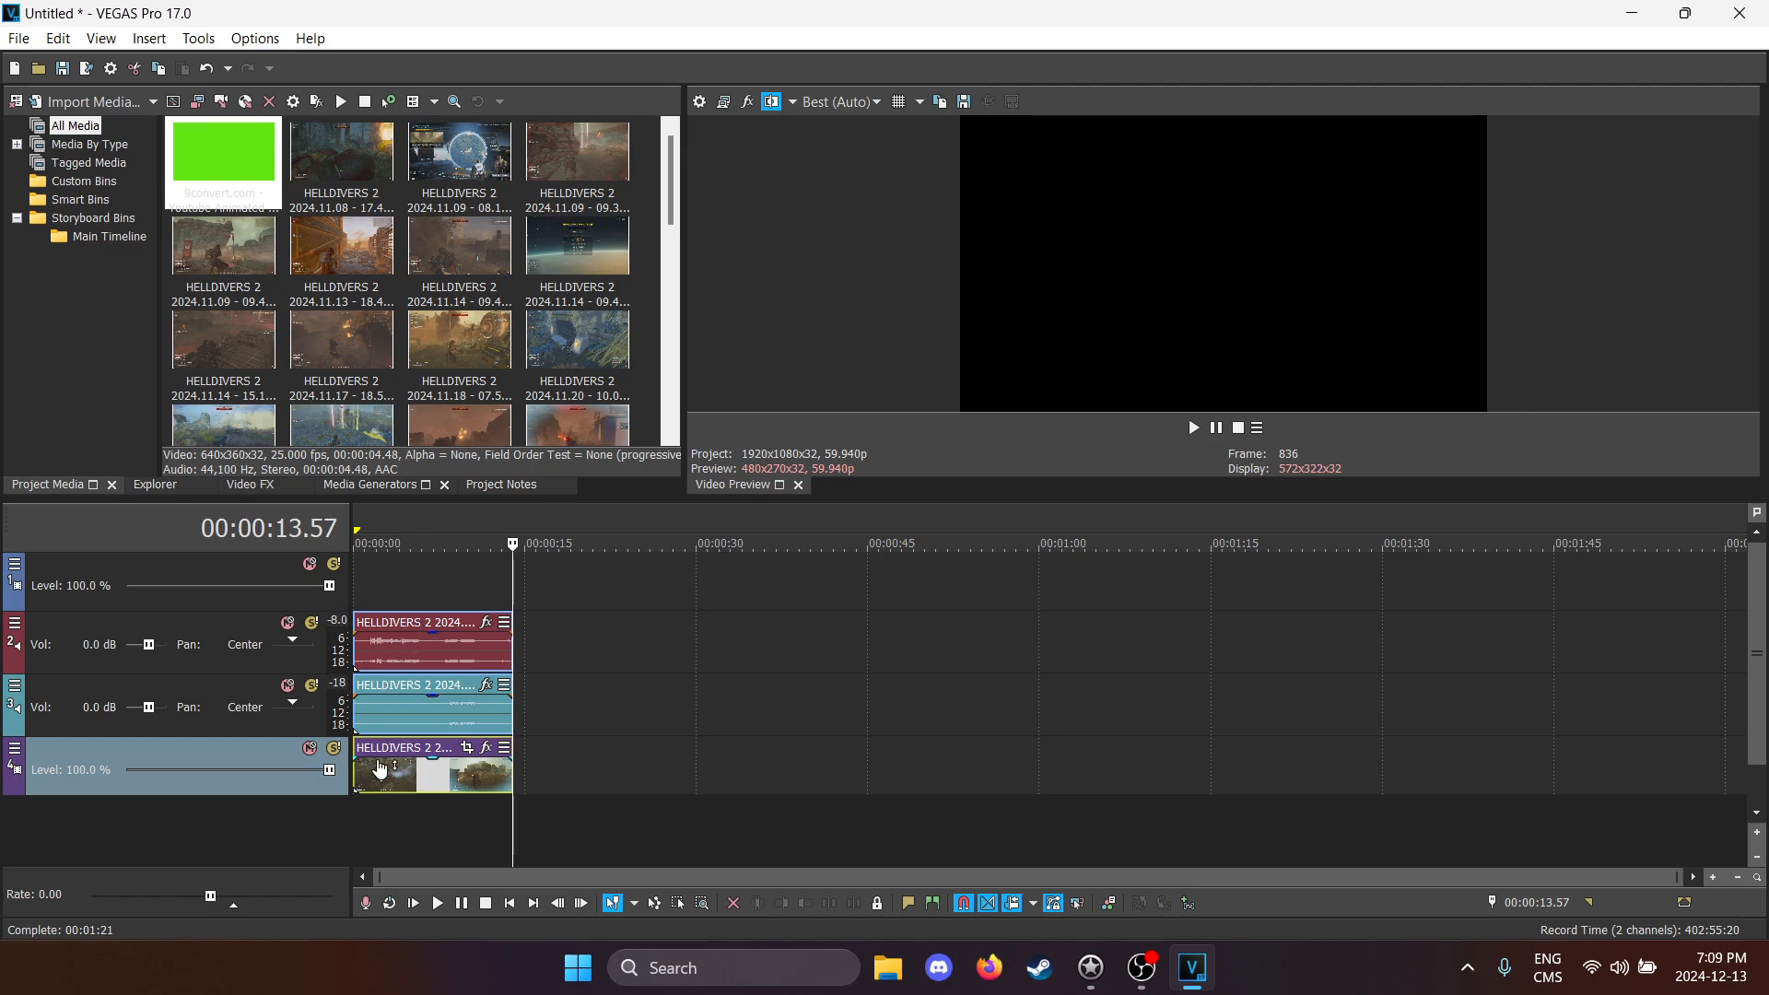
drag(384, 752, 373, 835)
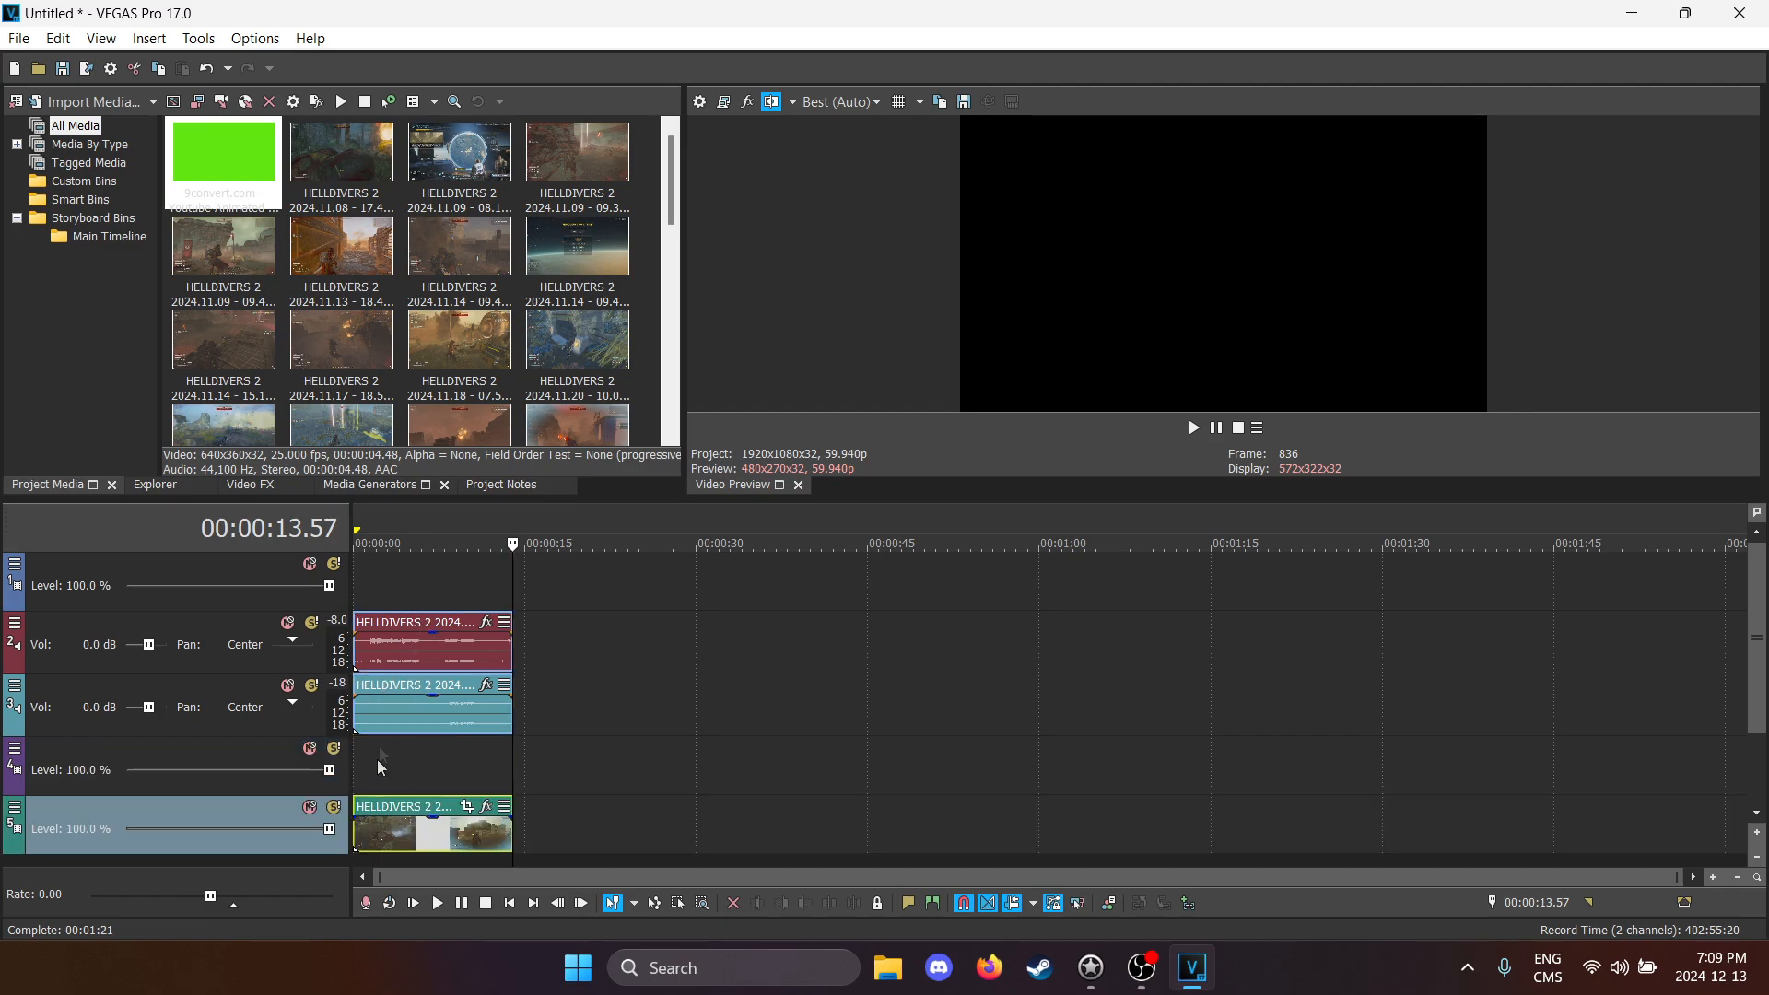
Step: Delete the gameplay clip's second audio stream from track 3 and move the first audio stream down into its place
click(398, 635)
click(426, 681)
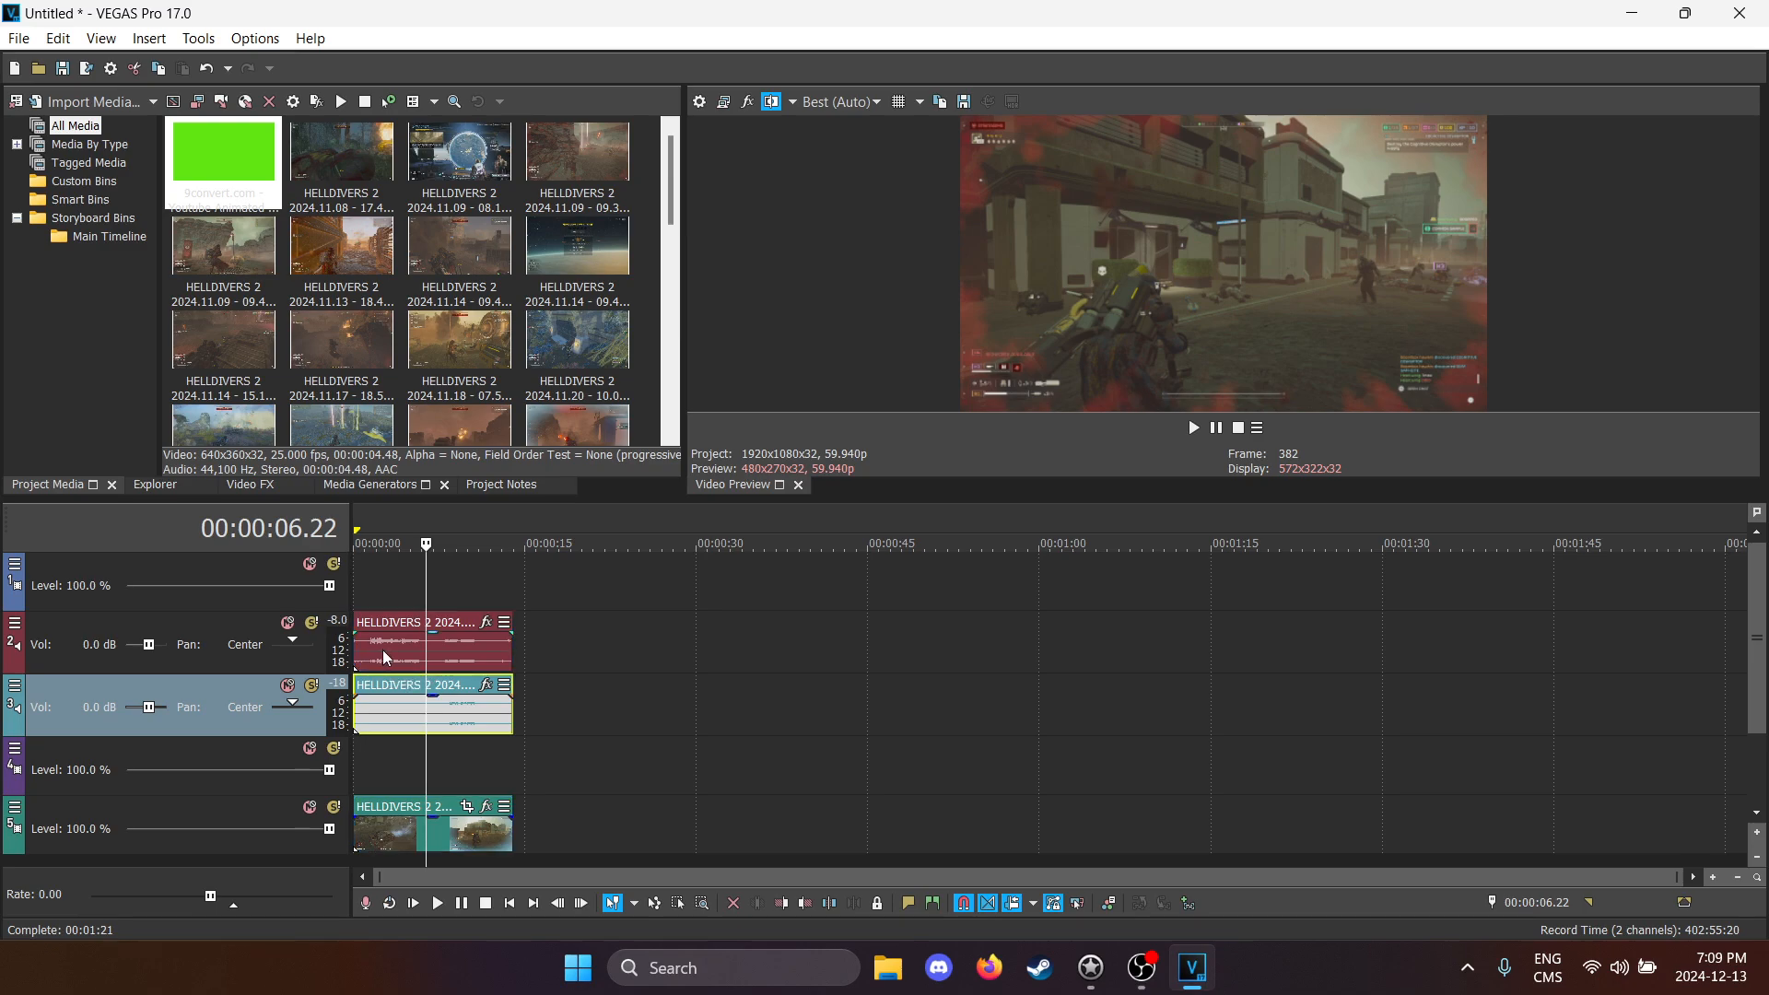
key(Delete)
key(Home)
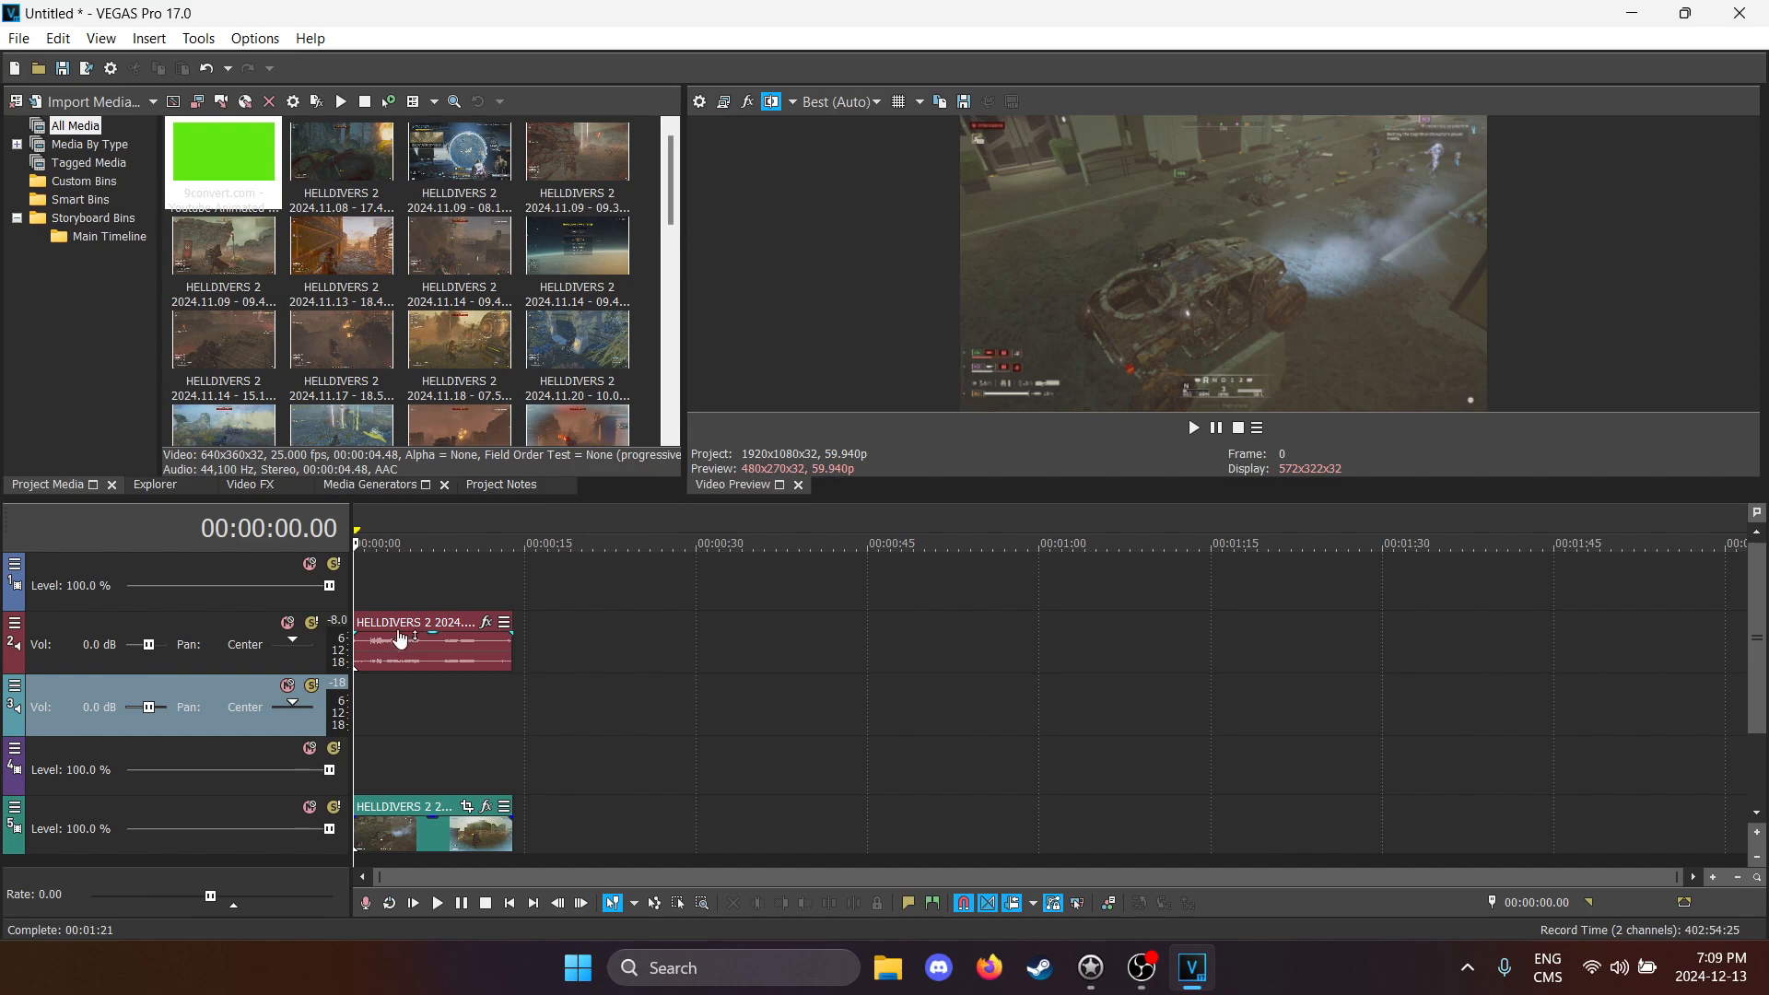
drag(404, 623, 389, 710)
Step: Place the green-screen subscribe clip on the first track at about 00:00:06 and preview its frame at 00:00:07.15
drag(184, 201, 434, 577)
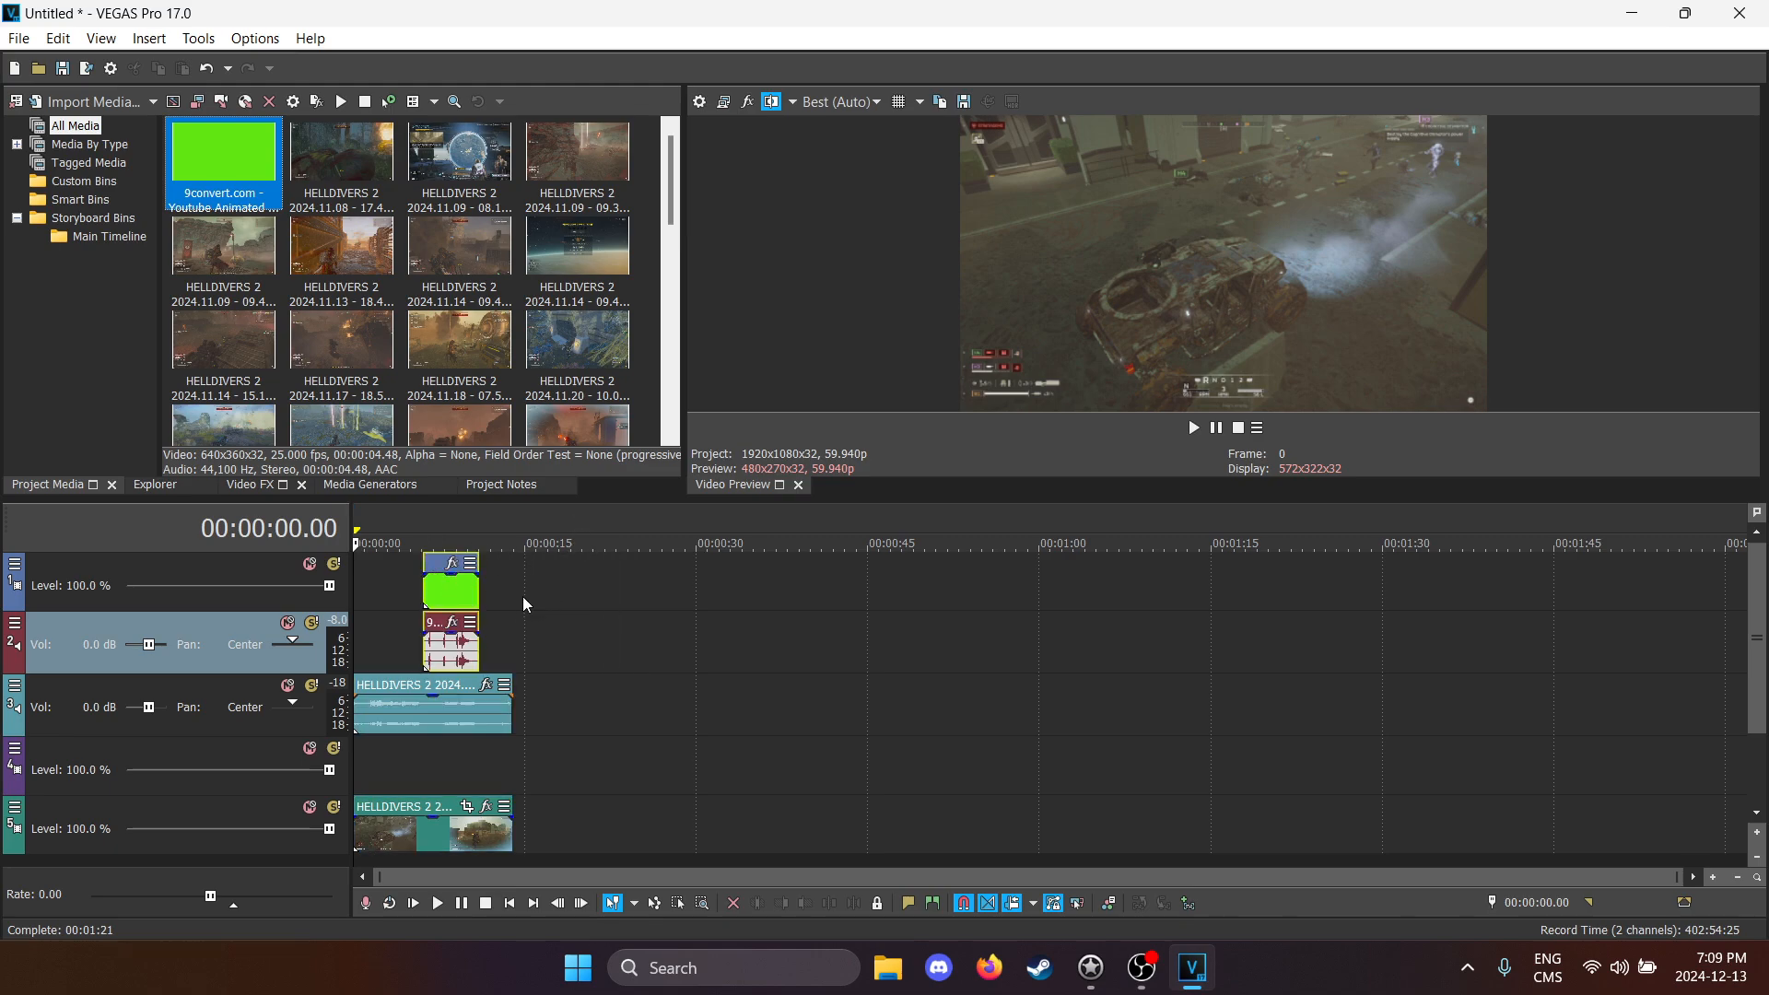
click(412, 546)
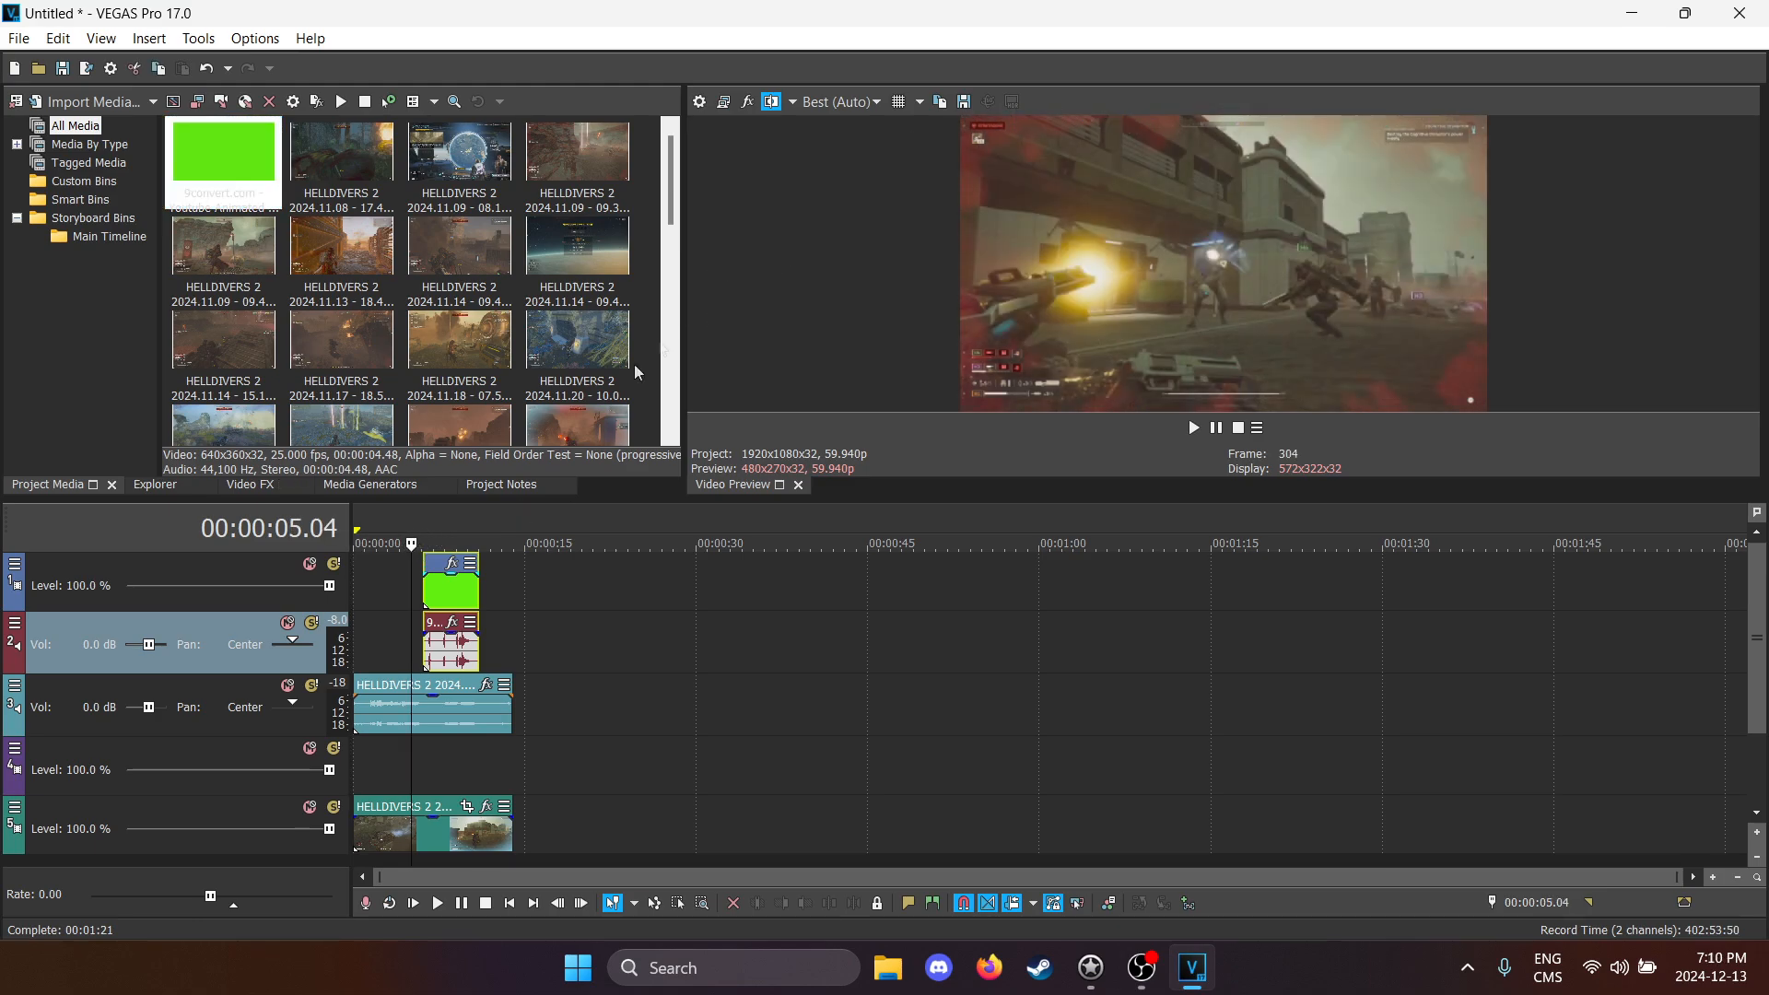
click(437, 544)
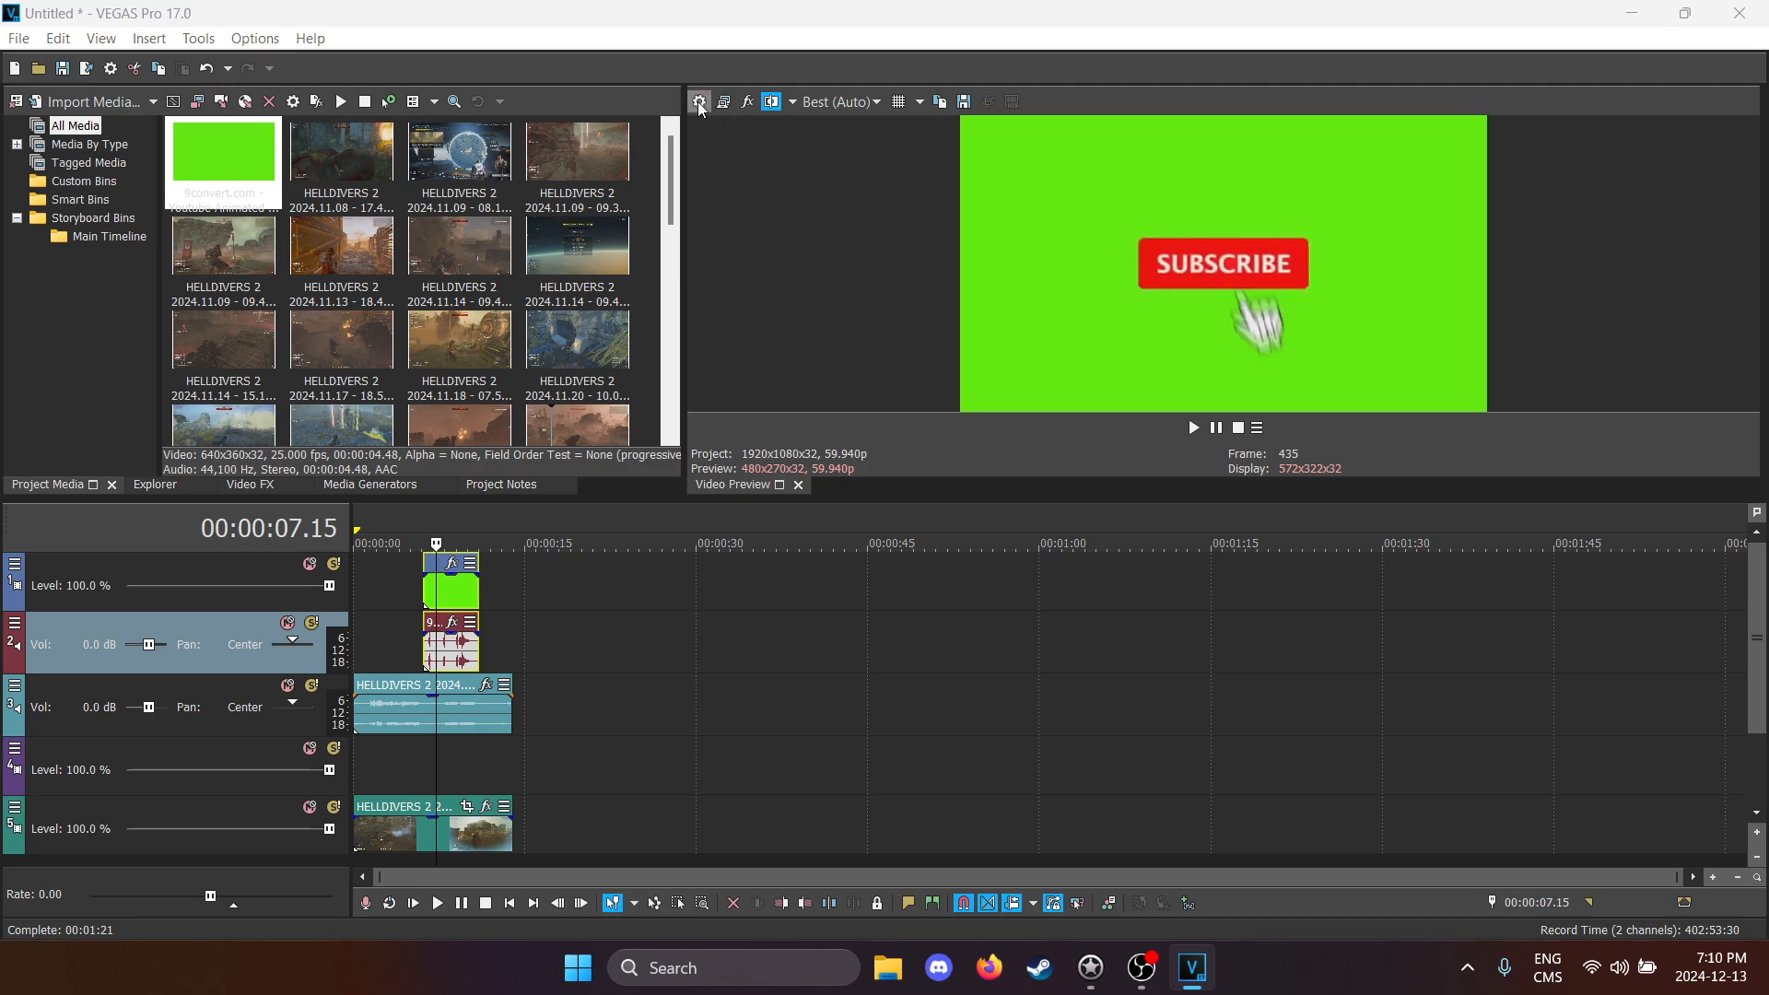
Step: Change the project's video frame size to a width of 1080 and a height of 1920
click(700, 101)
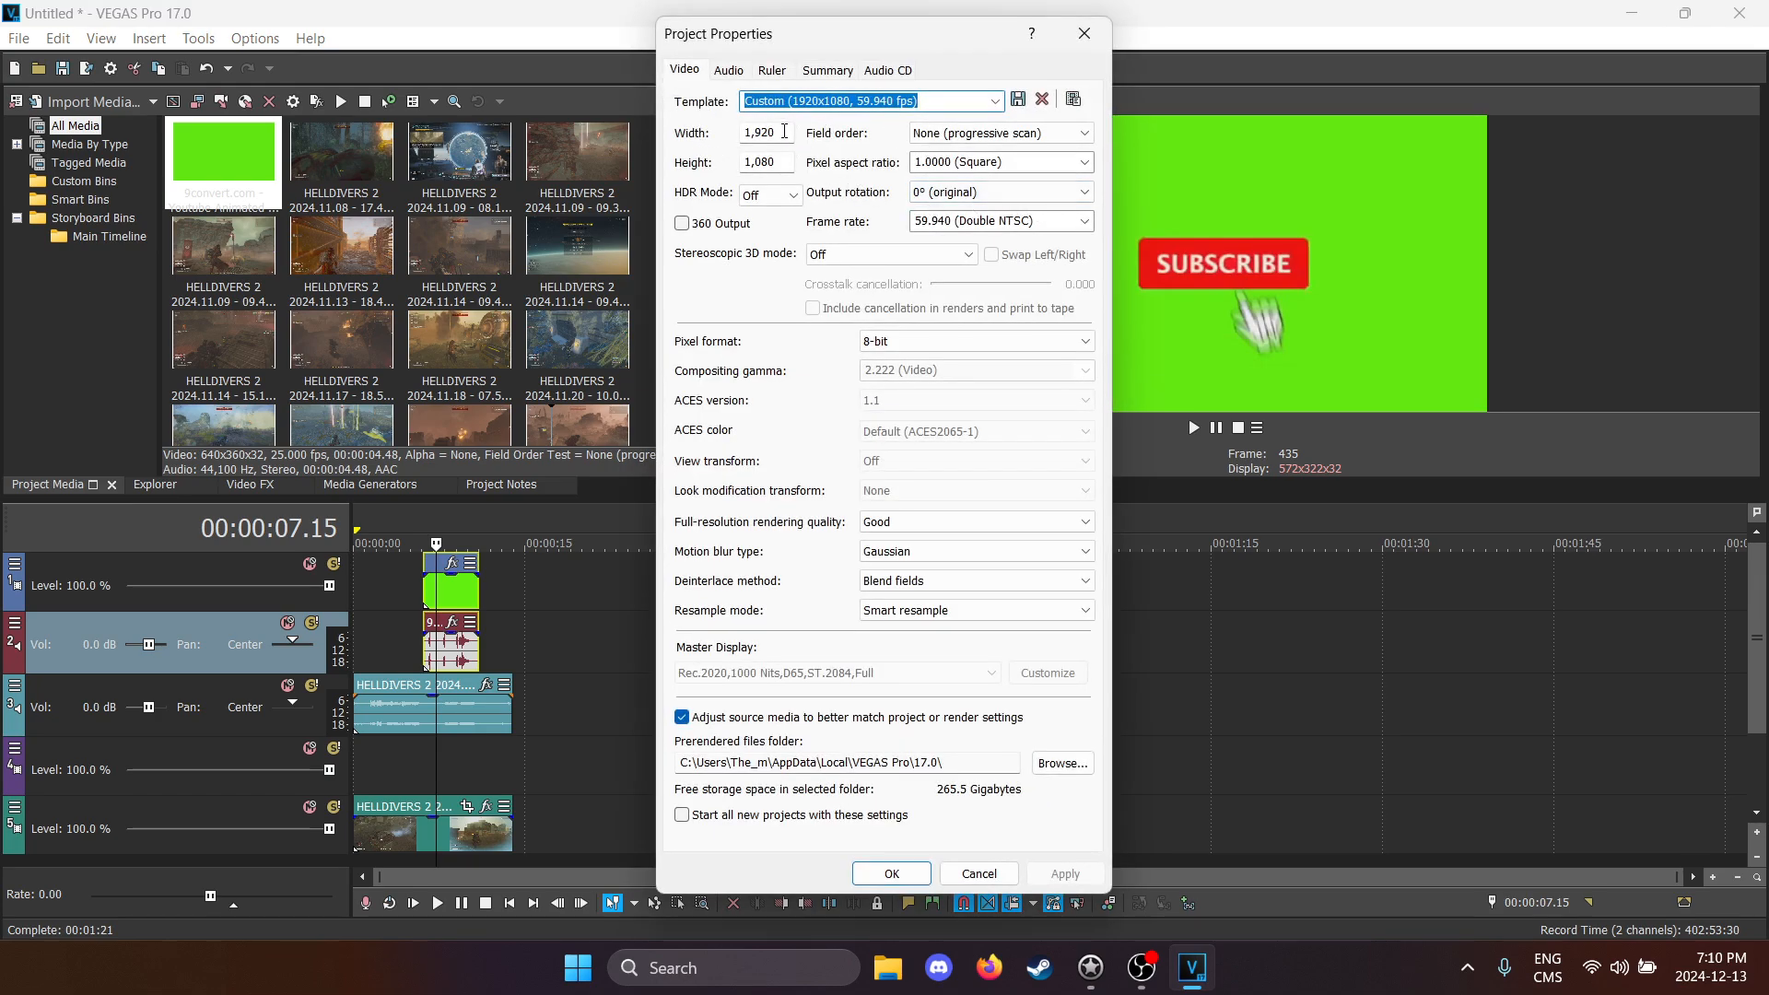
click(784, 132)
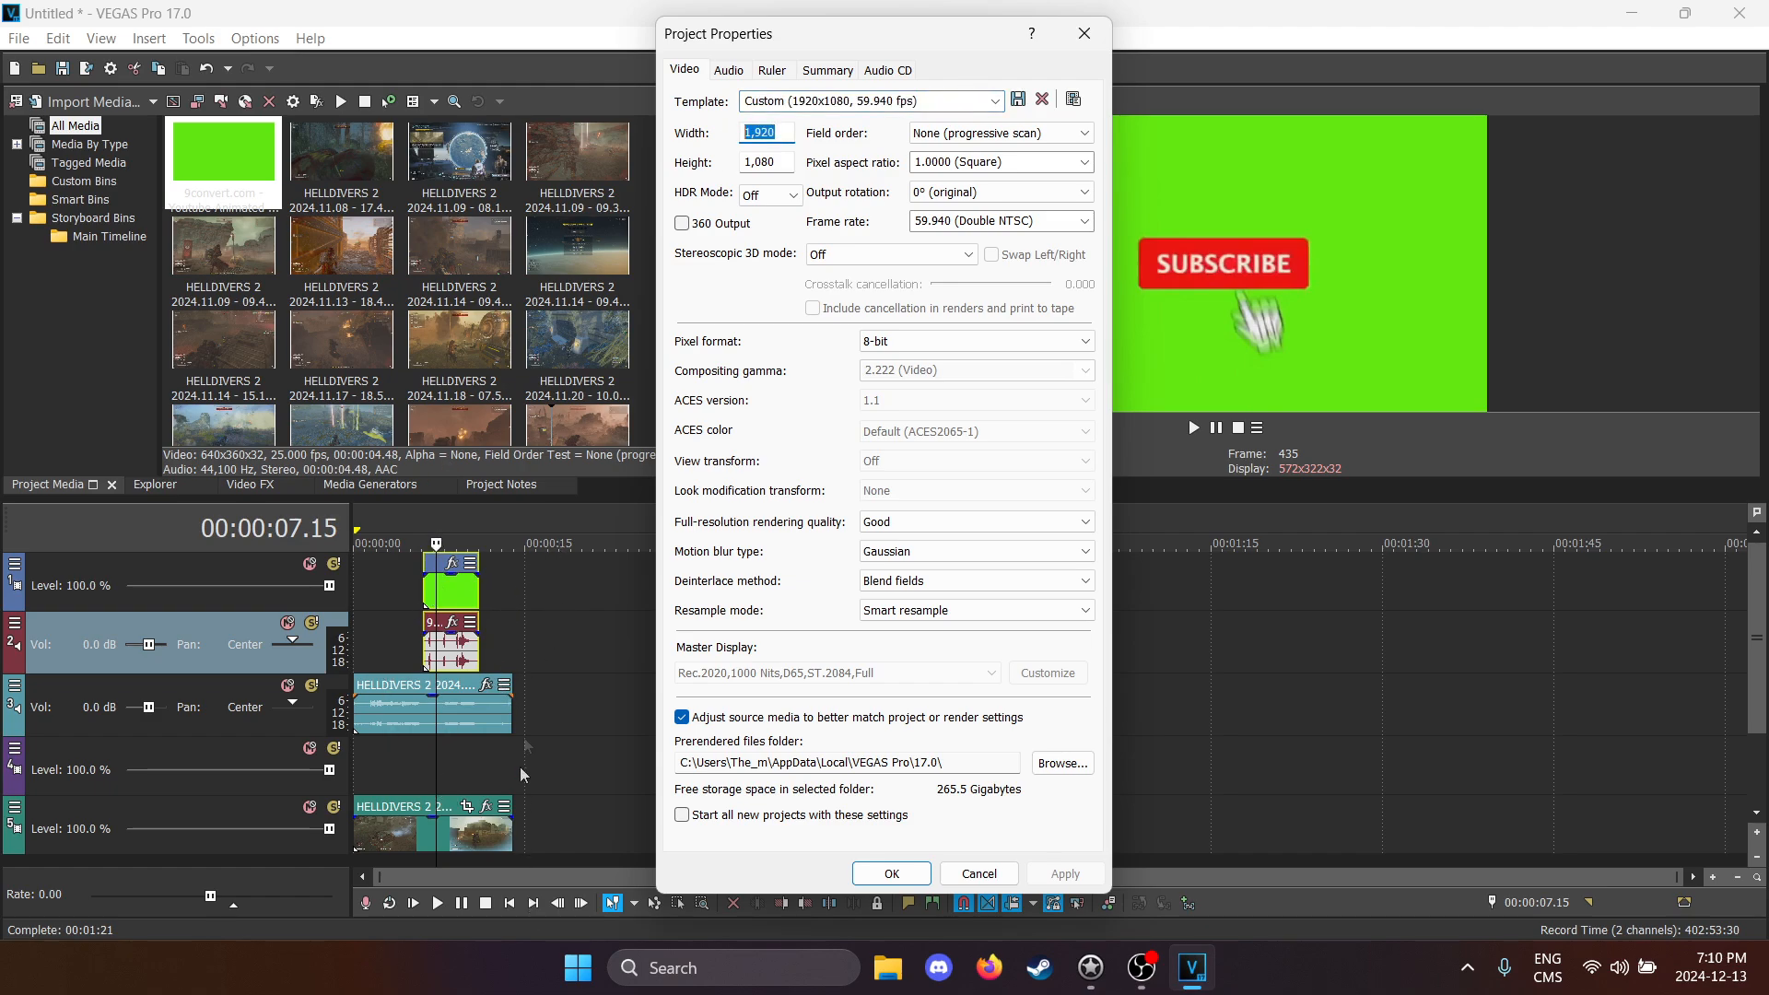
text(1080)
key(Tab)
text(1920)
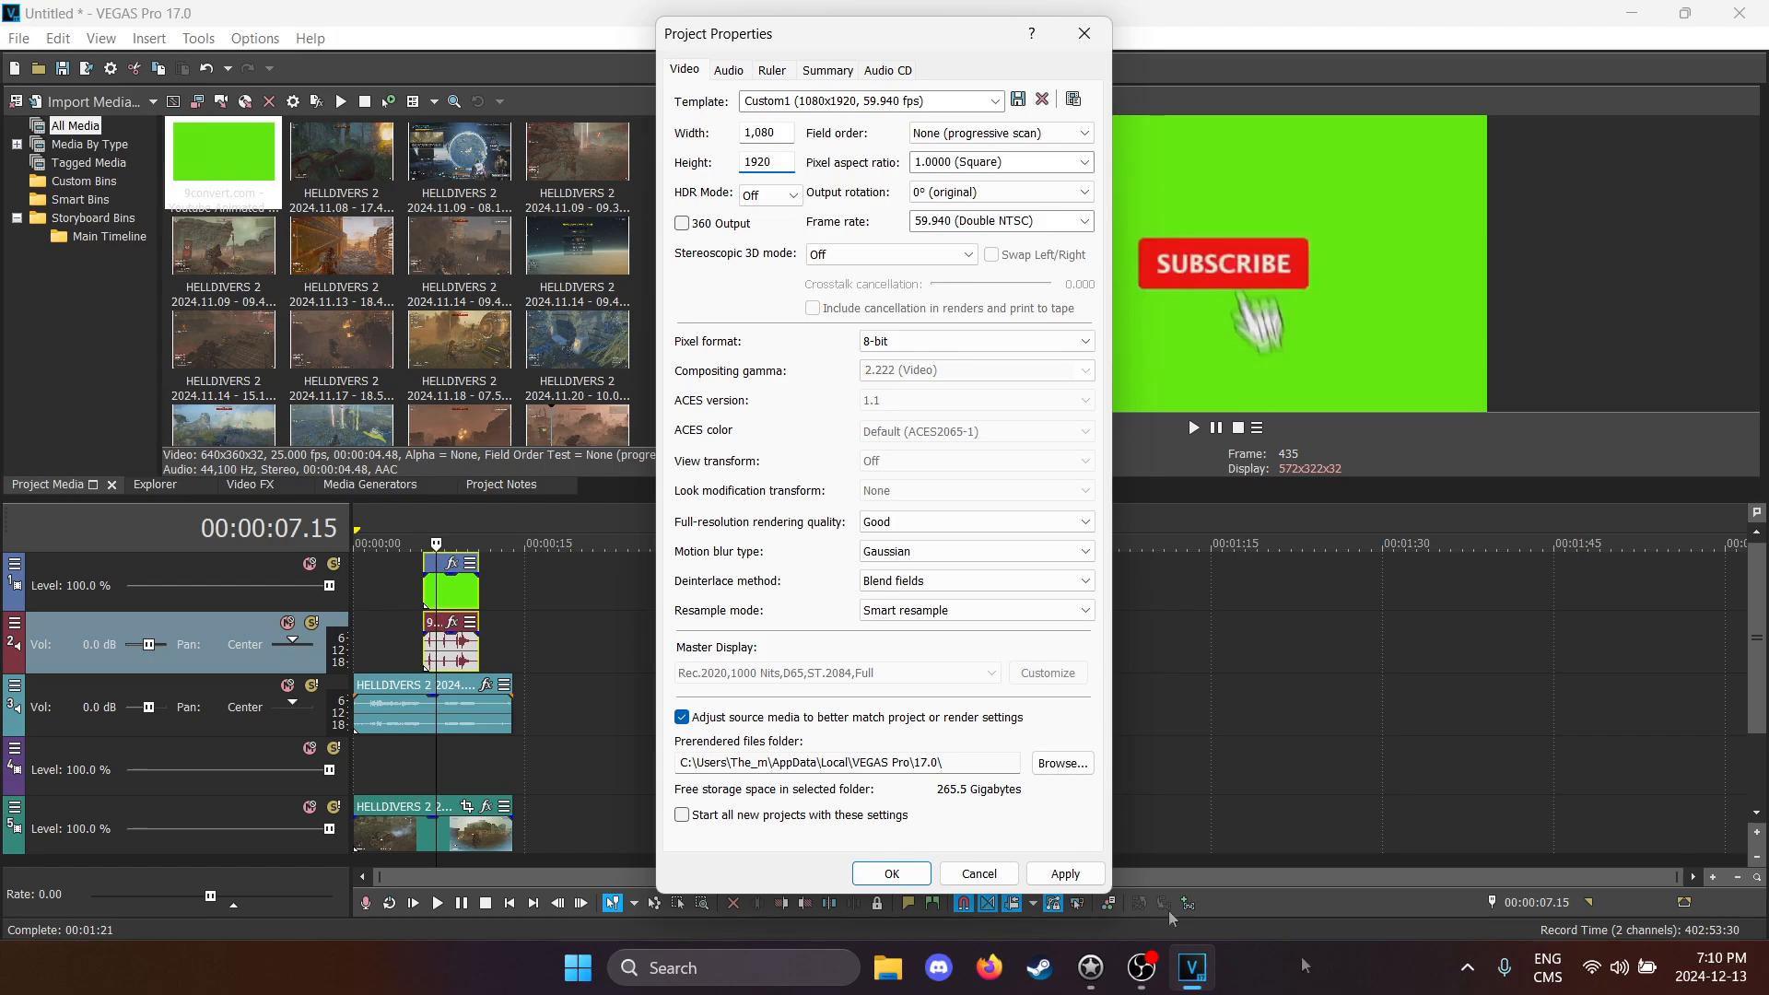
click(891, 874)
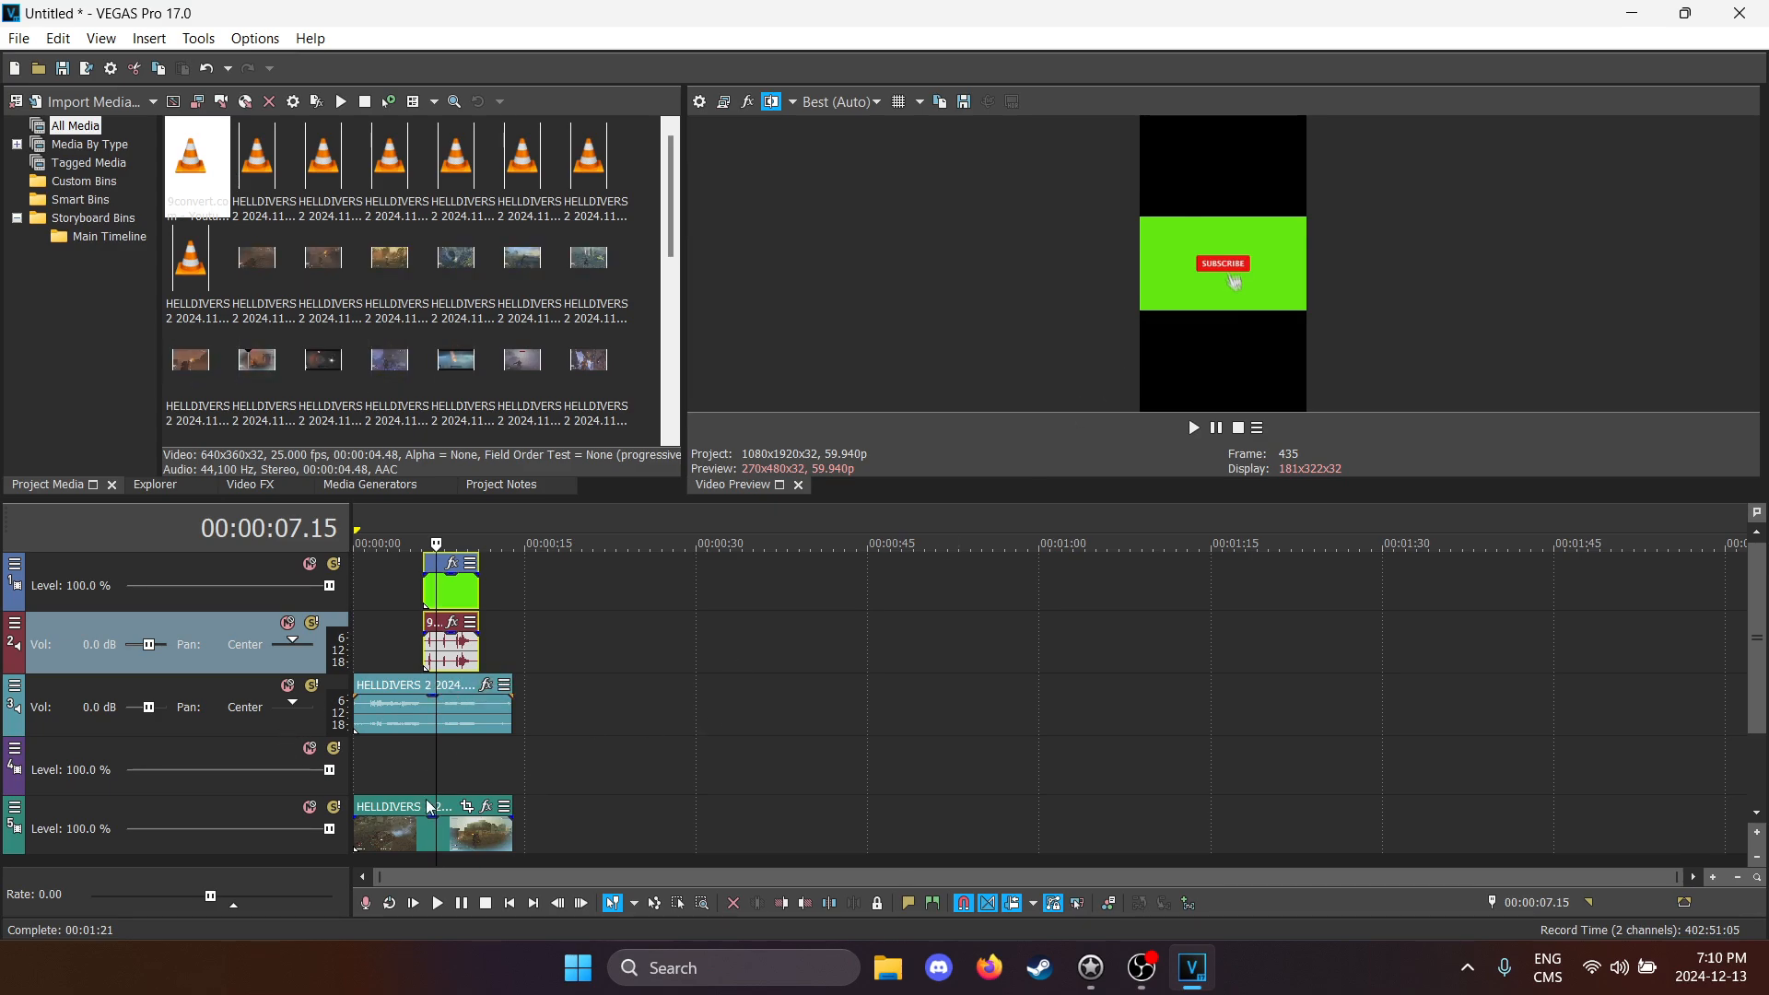
Step: Add the VEGAS Chroma Keyer effect to the green-screen subscribe clip on the first track
scroll(456, 770, up, 2)
scroll(456, 770, up, 2)
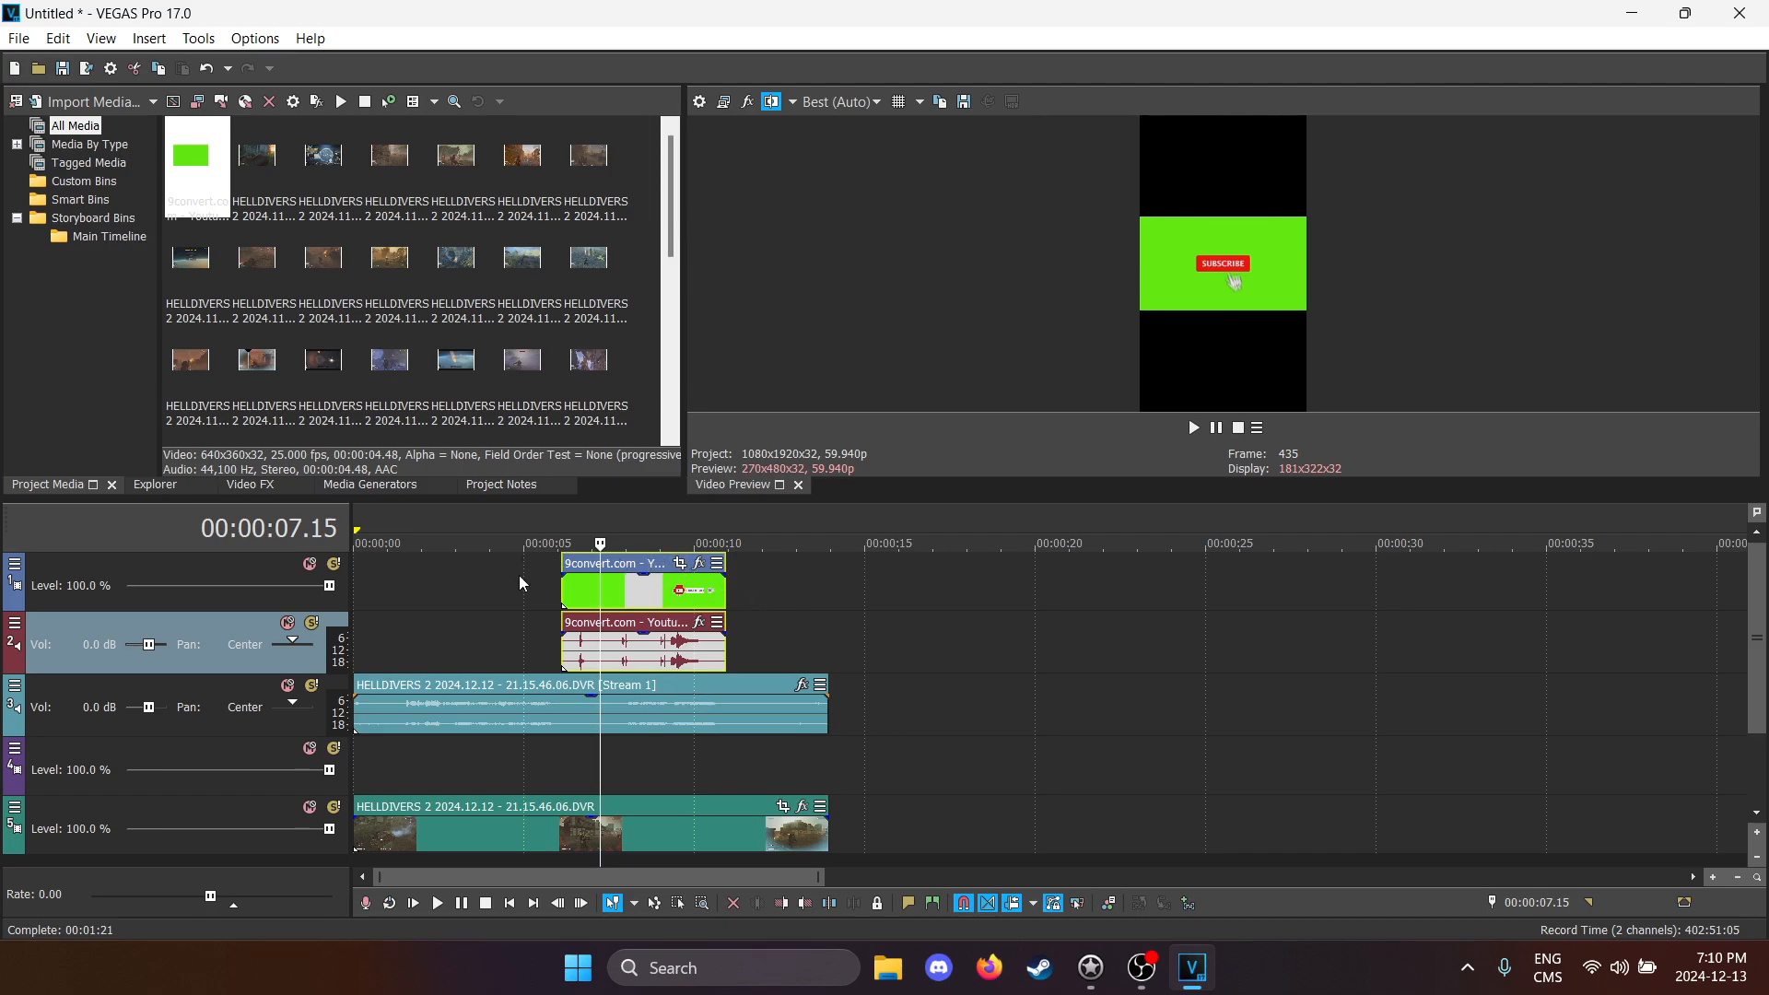
click(679, 563)
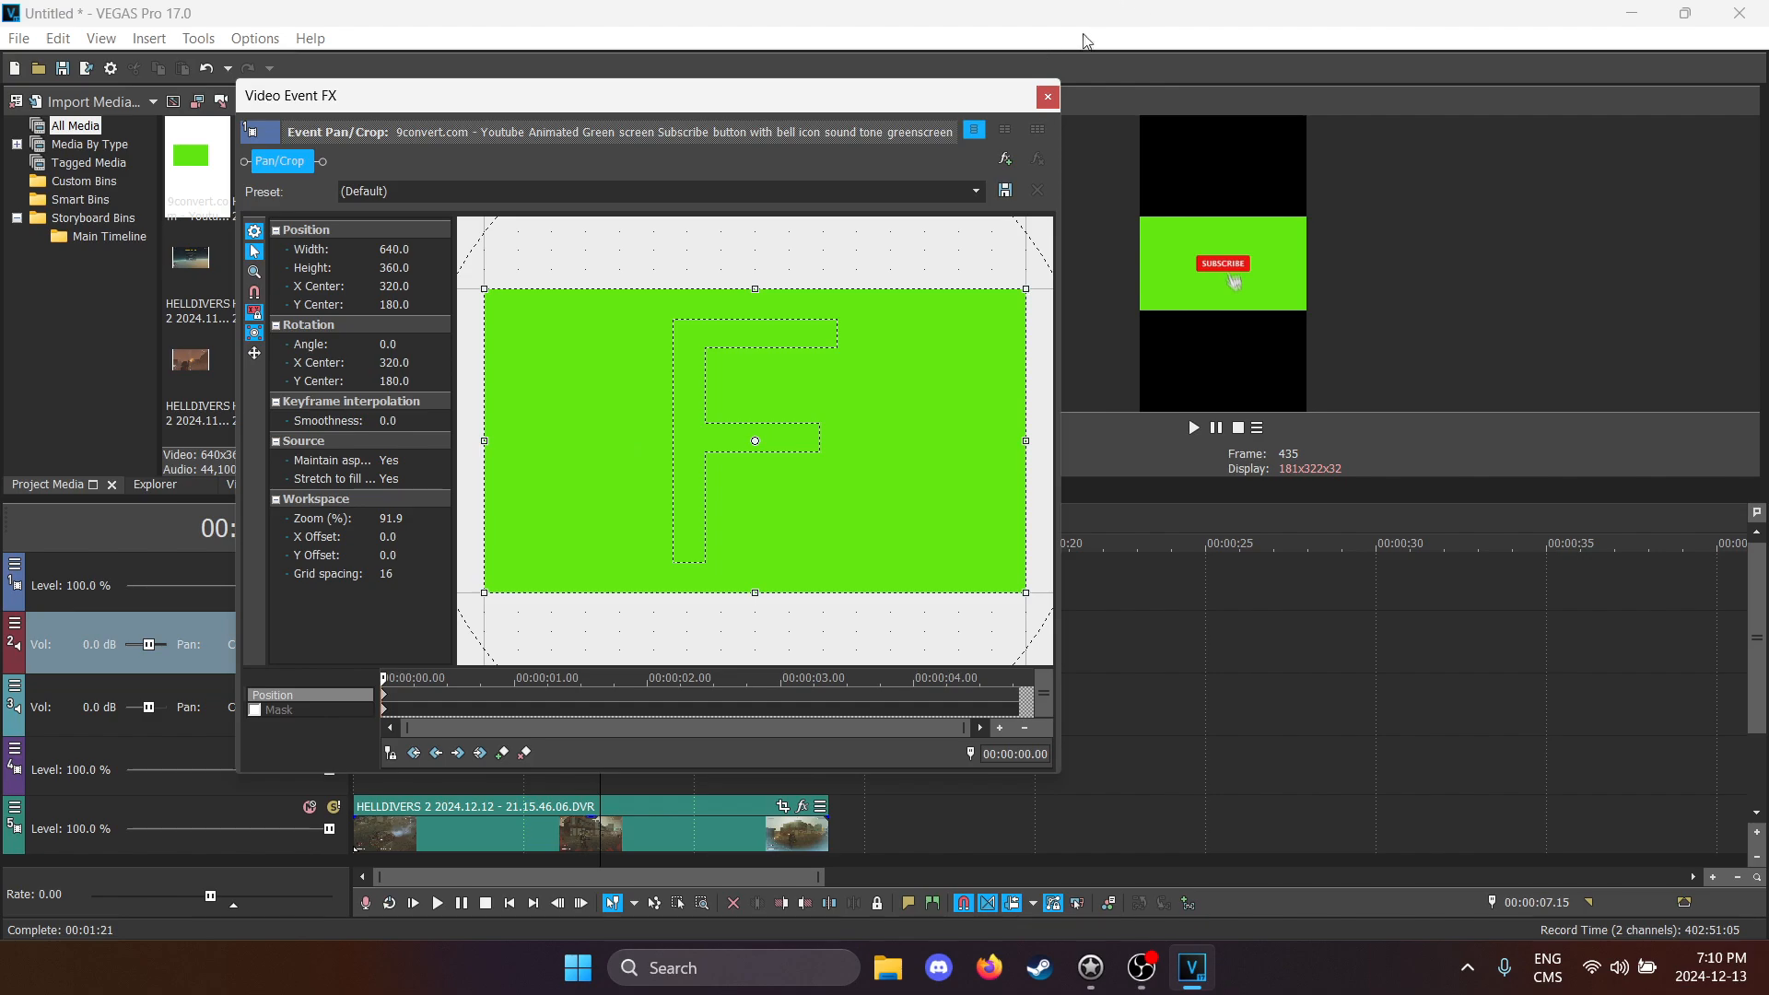
click(1048, 97)
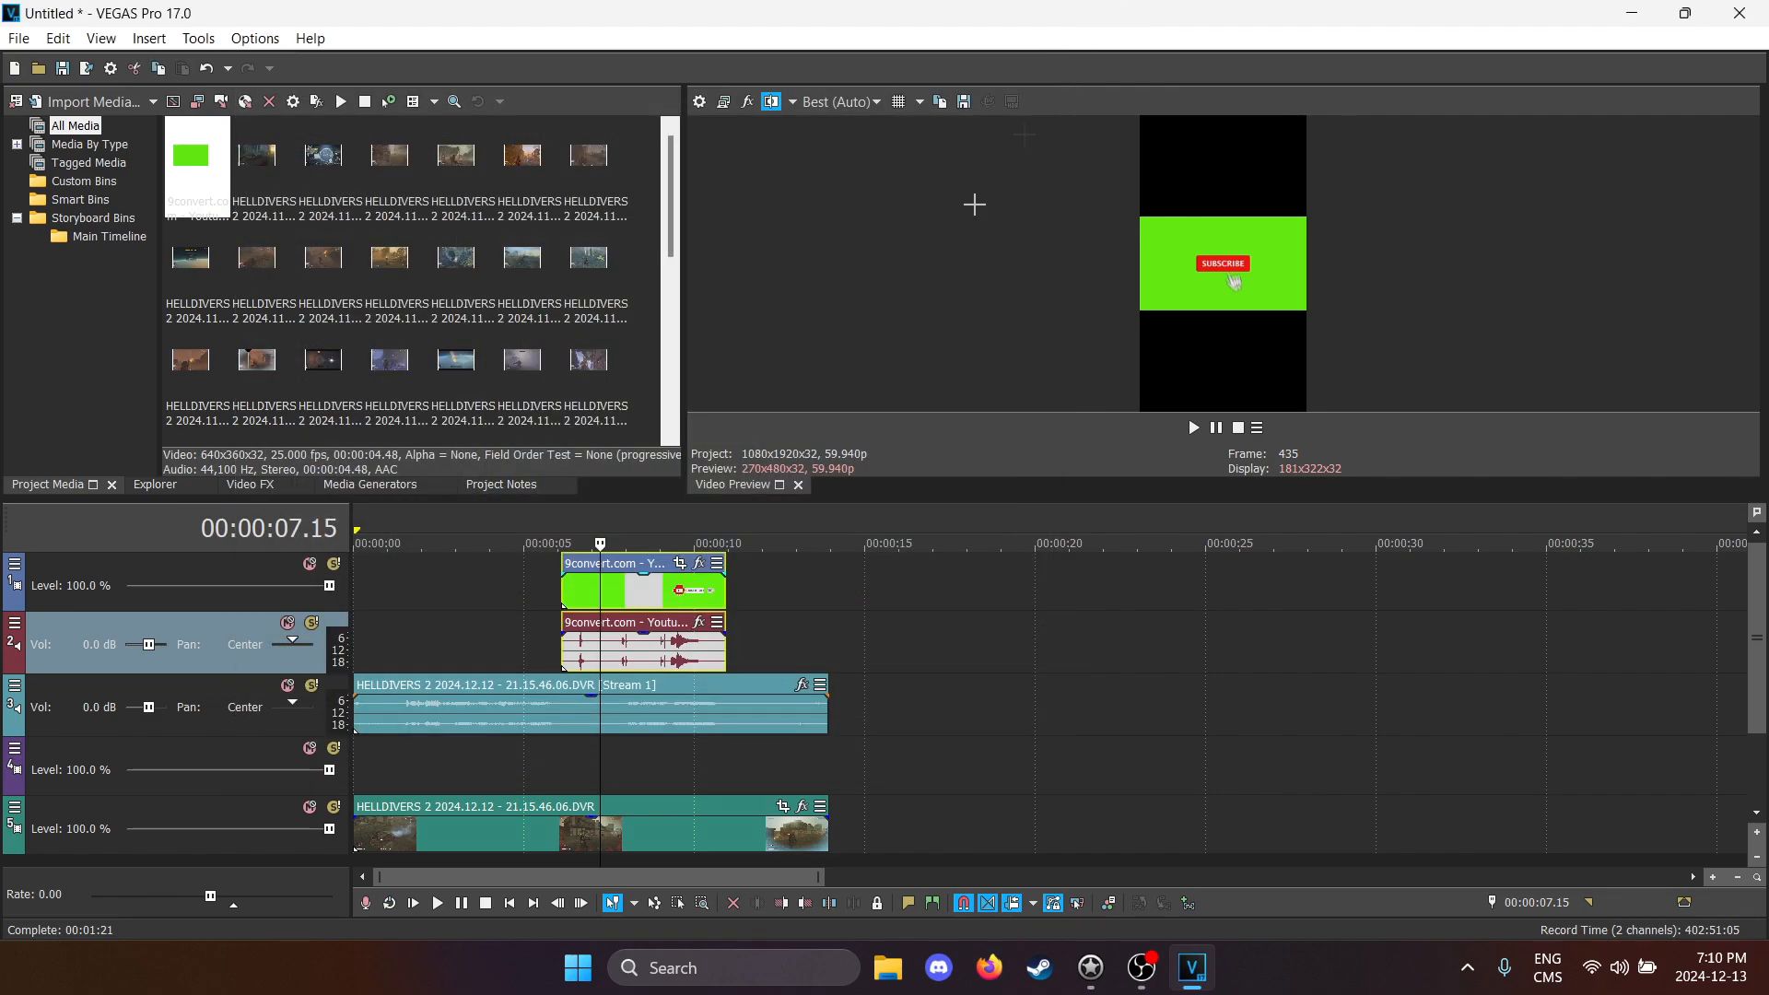
click(699, 573)
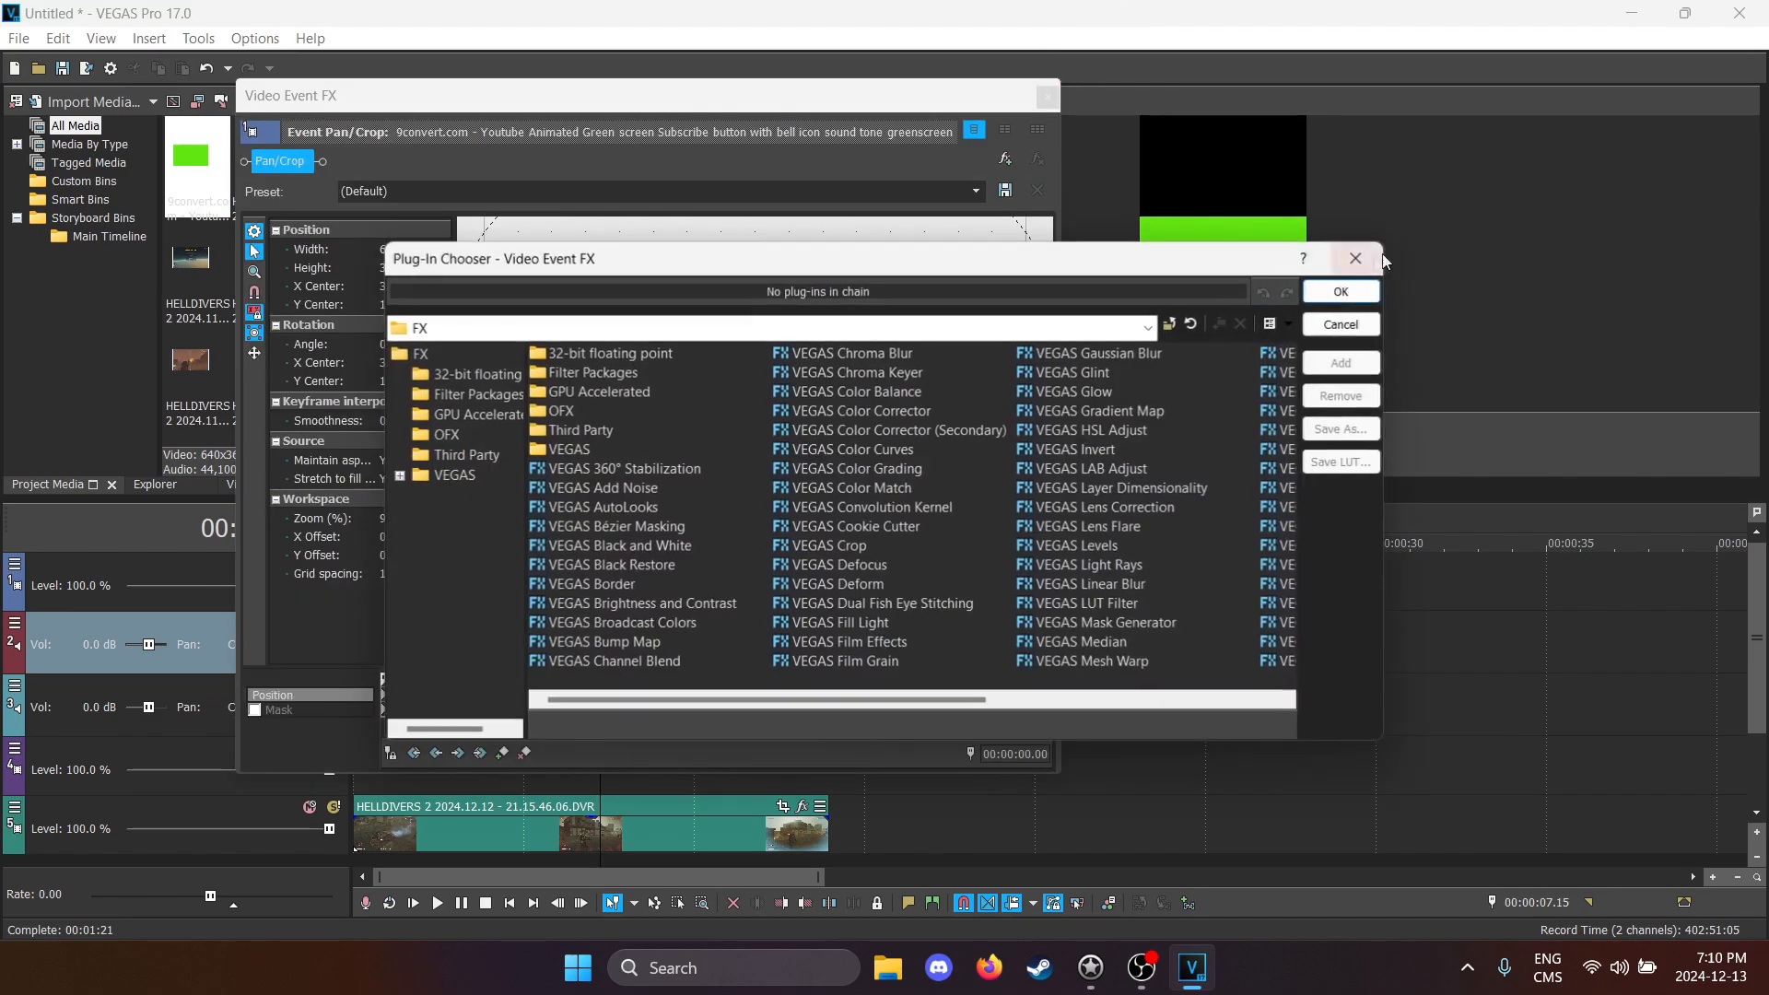
click(857, 372)
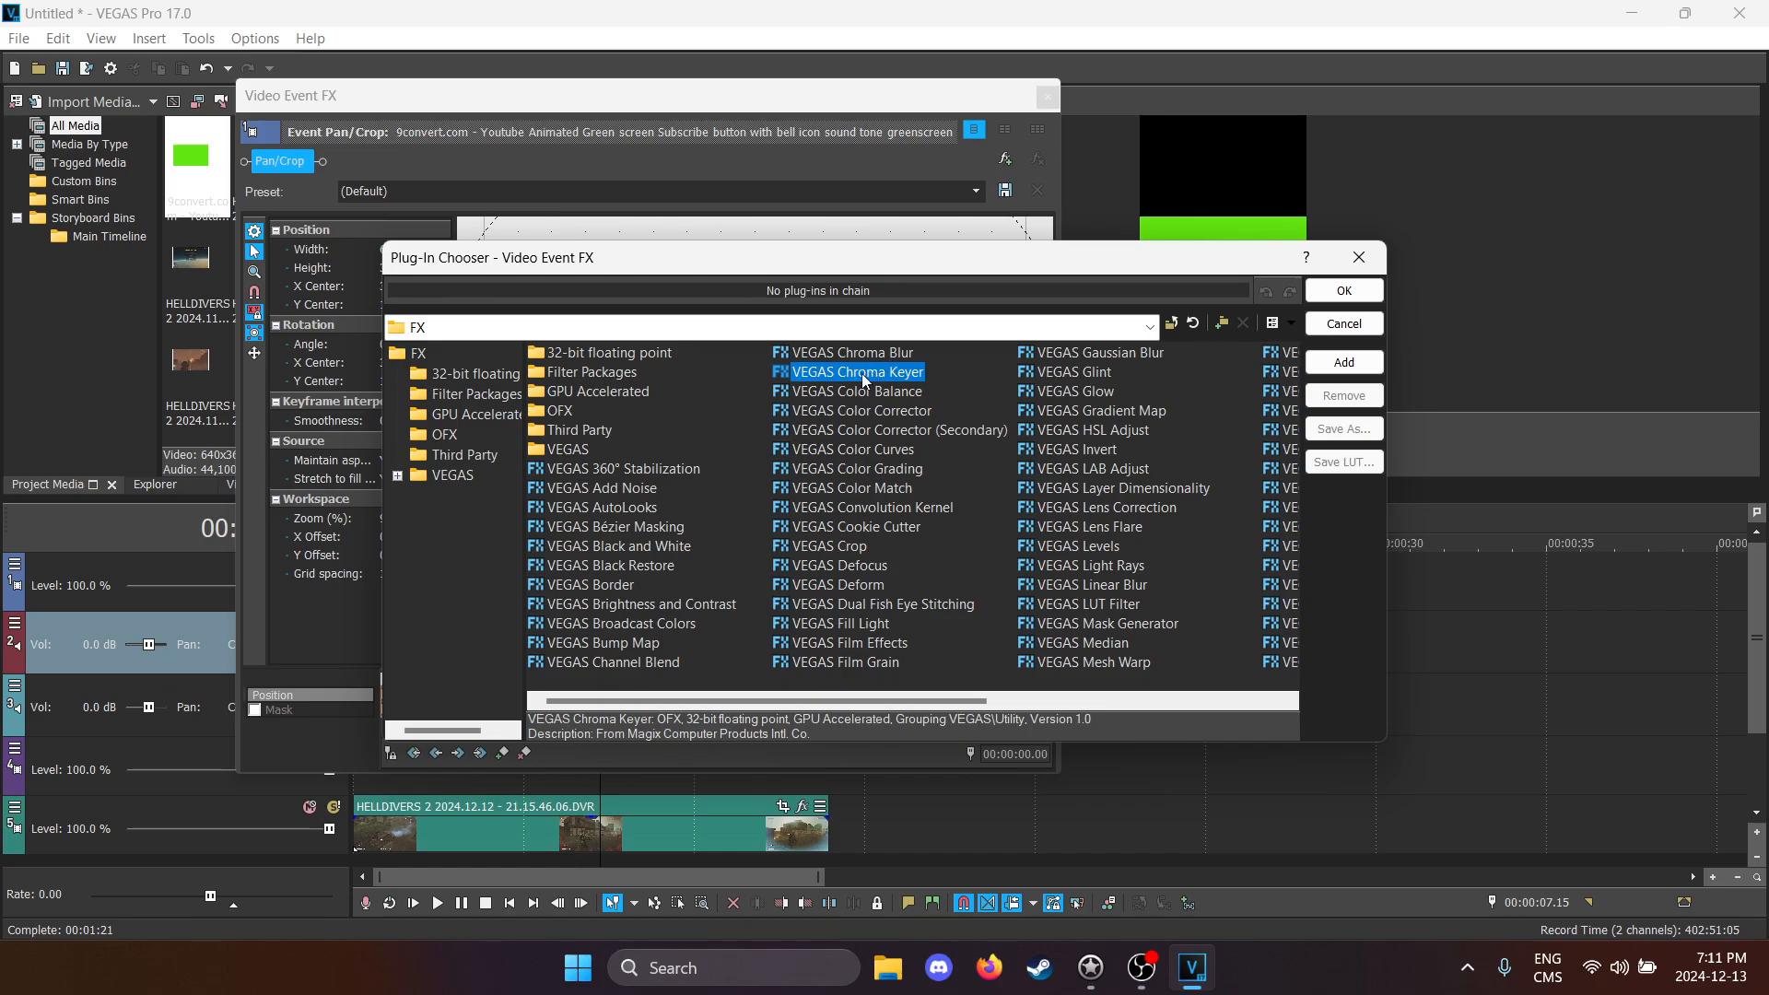
click(1345, 293)
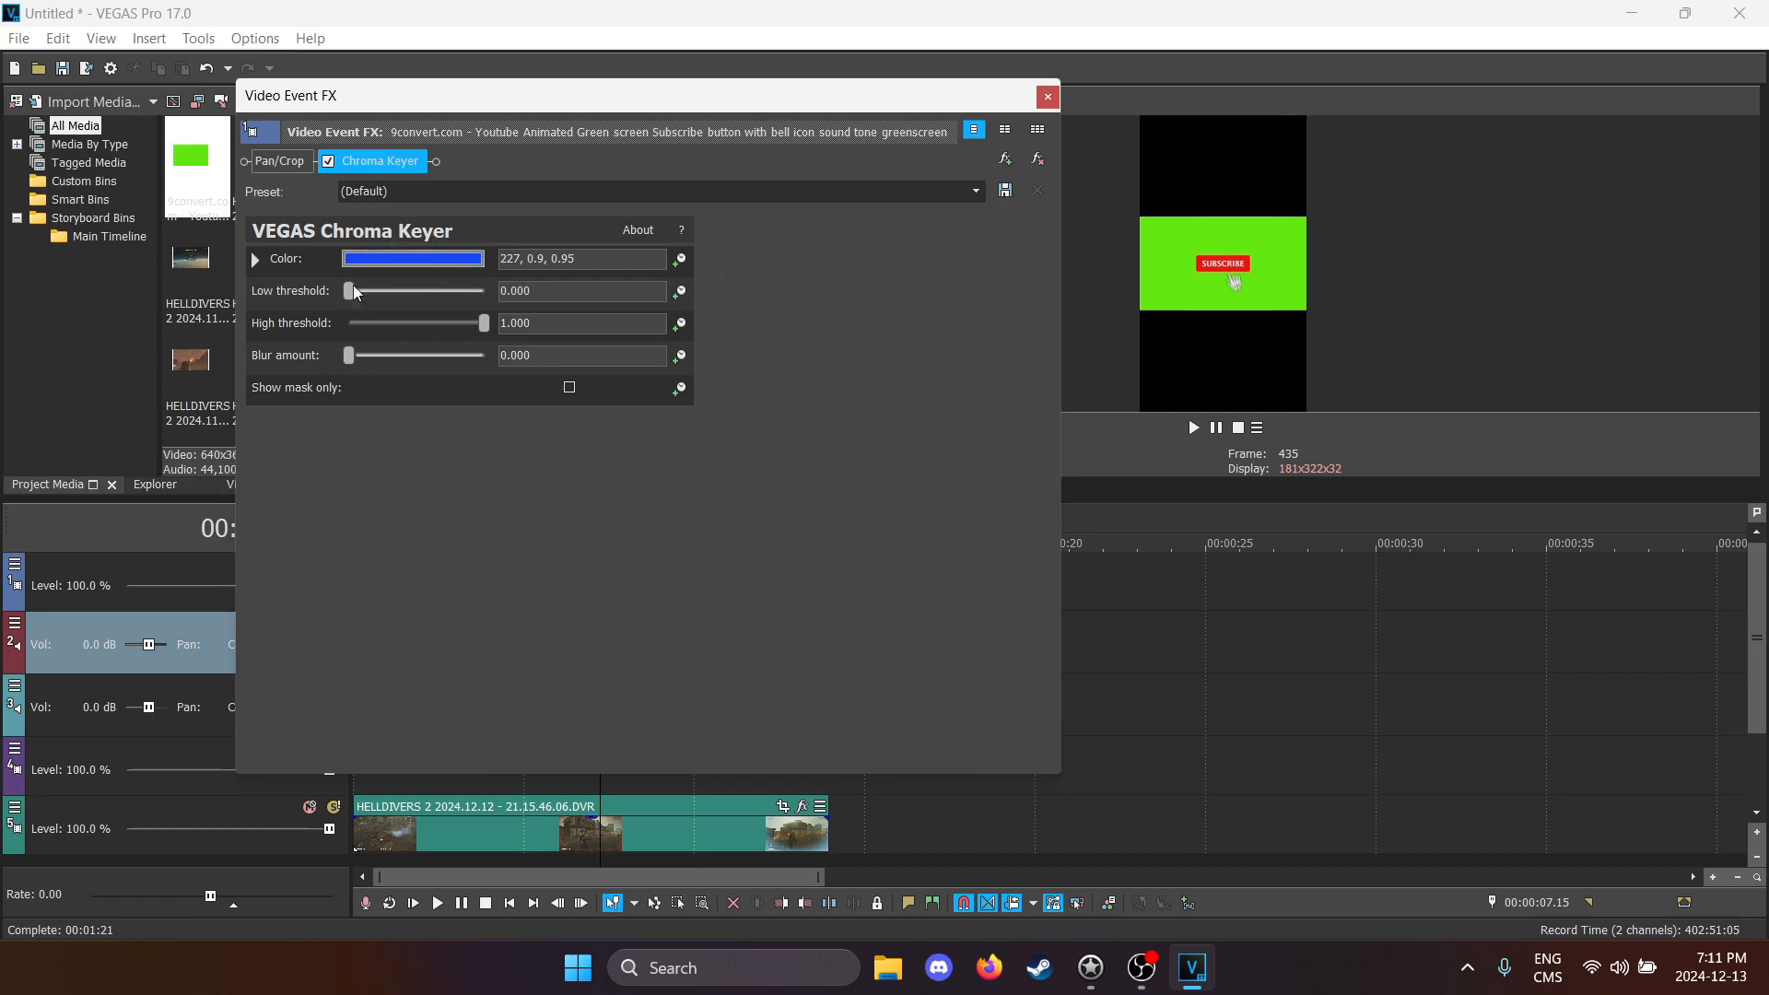
Step: Set the Chroma Keyer's color to the subscribe clip's green background (97, 0.93, 0.91), sampled from the preview, and close the effect settings
click(442, 268)
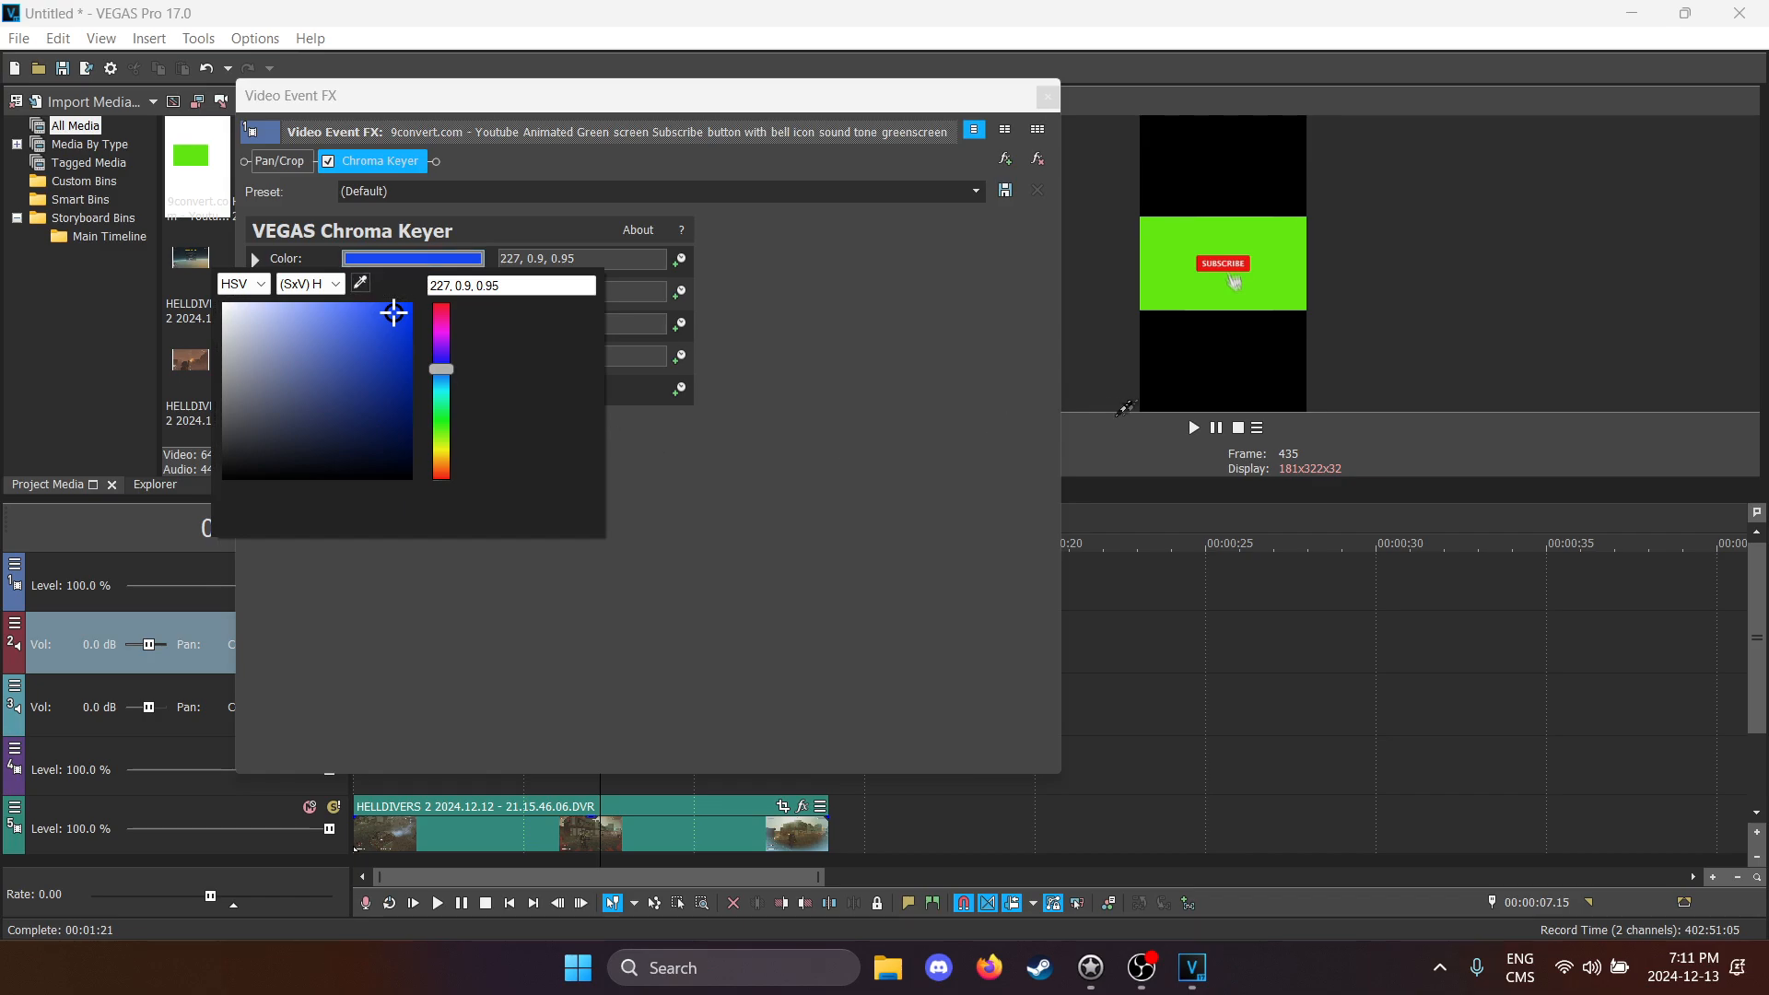
click(1281, 245)
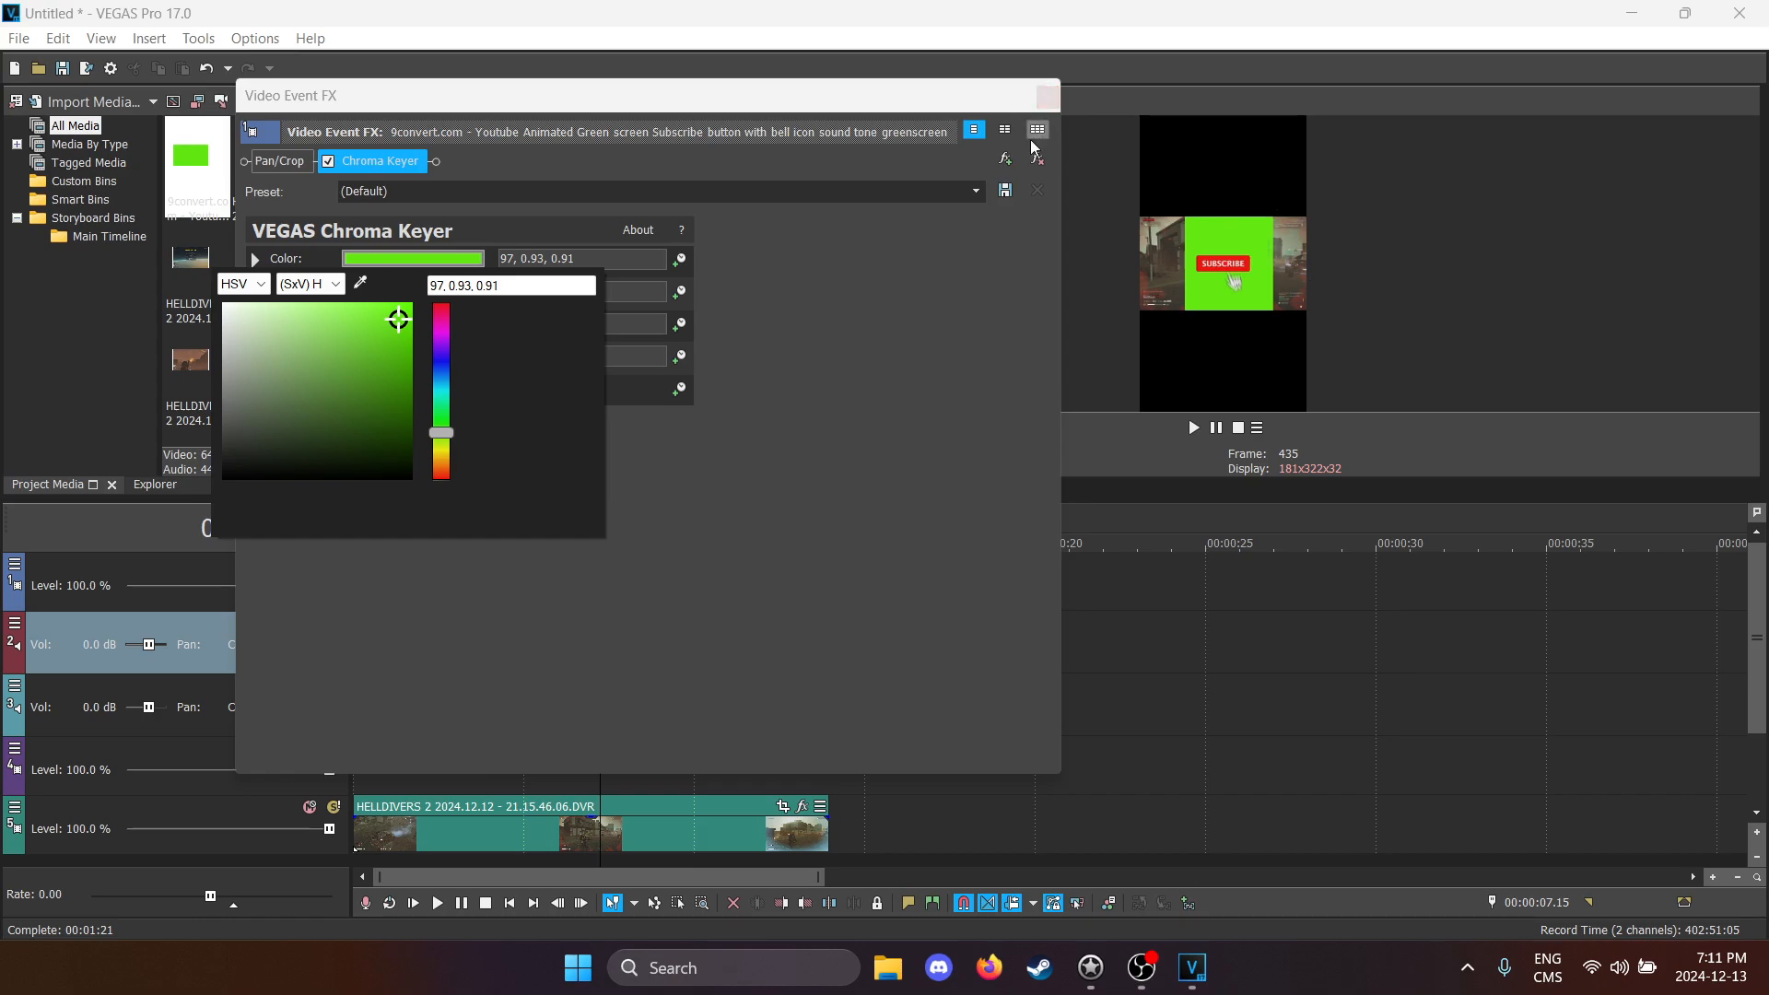
click(1046, 97)
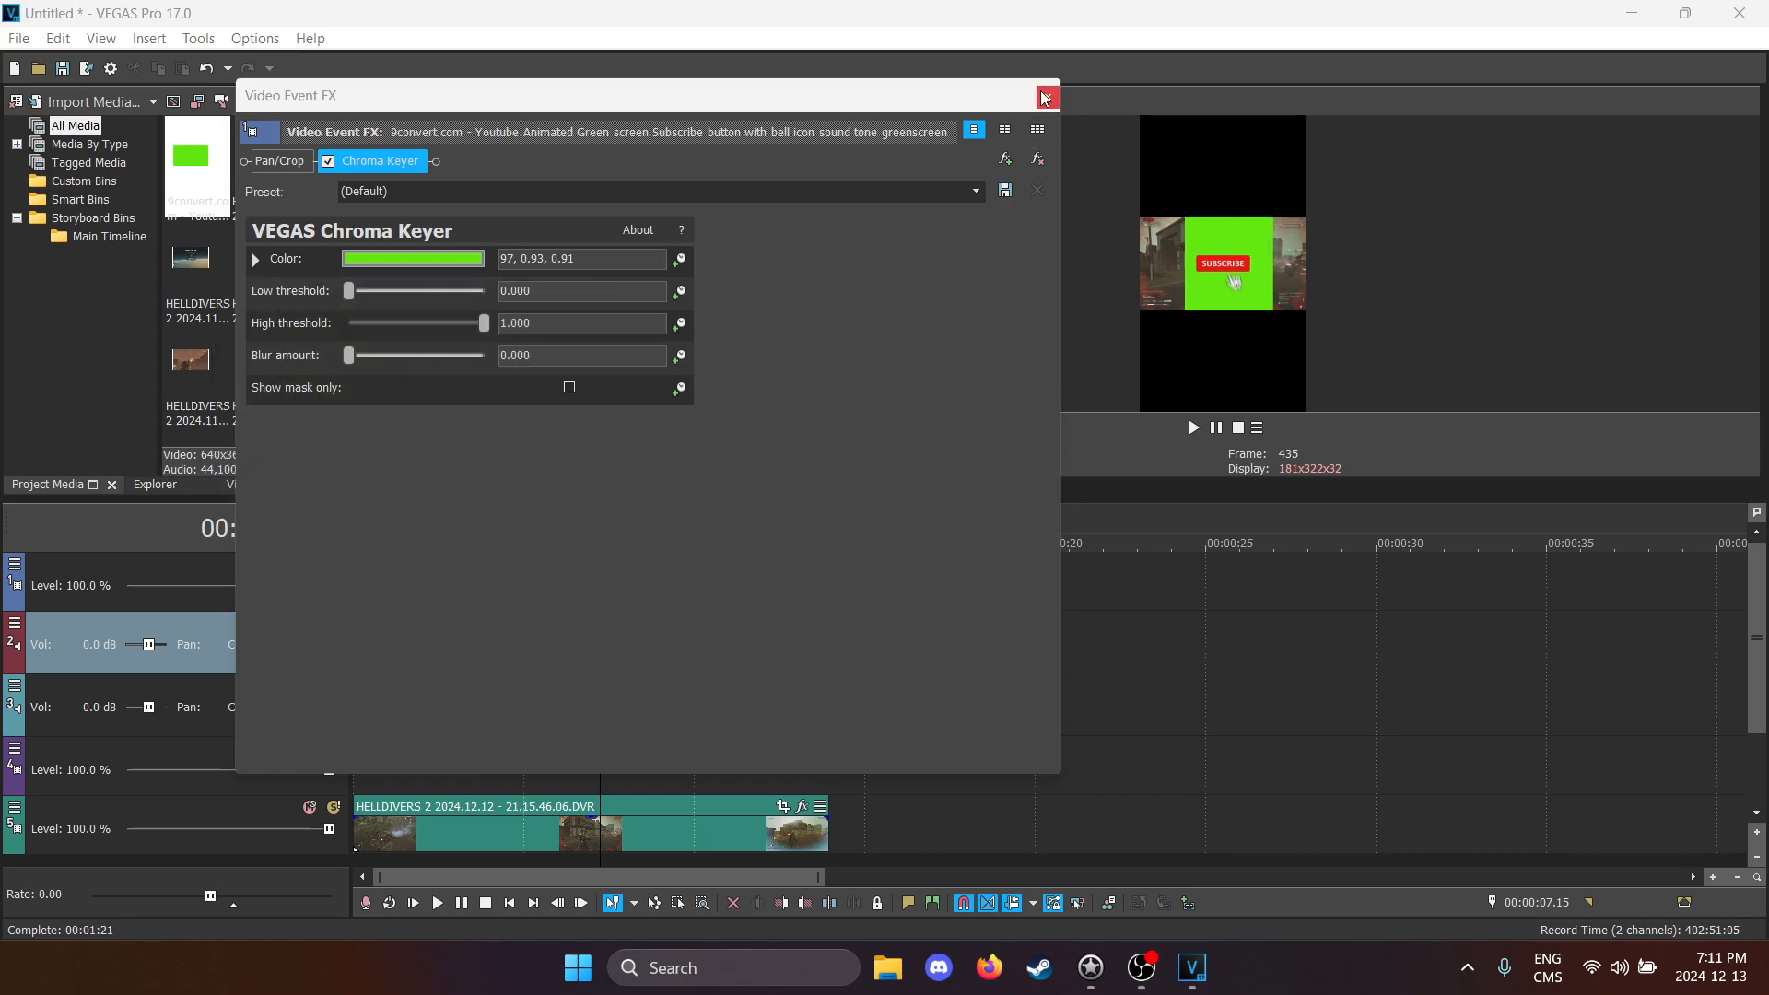
click(1052, 103)
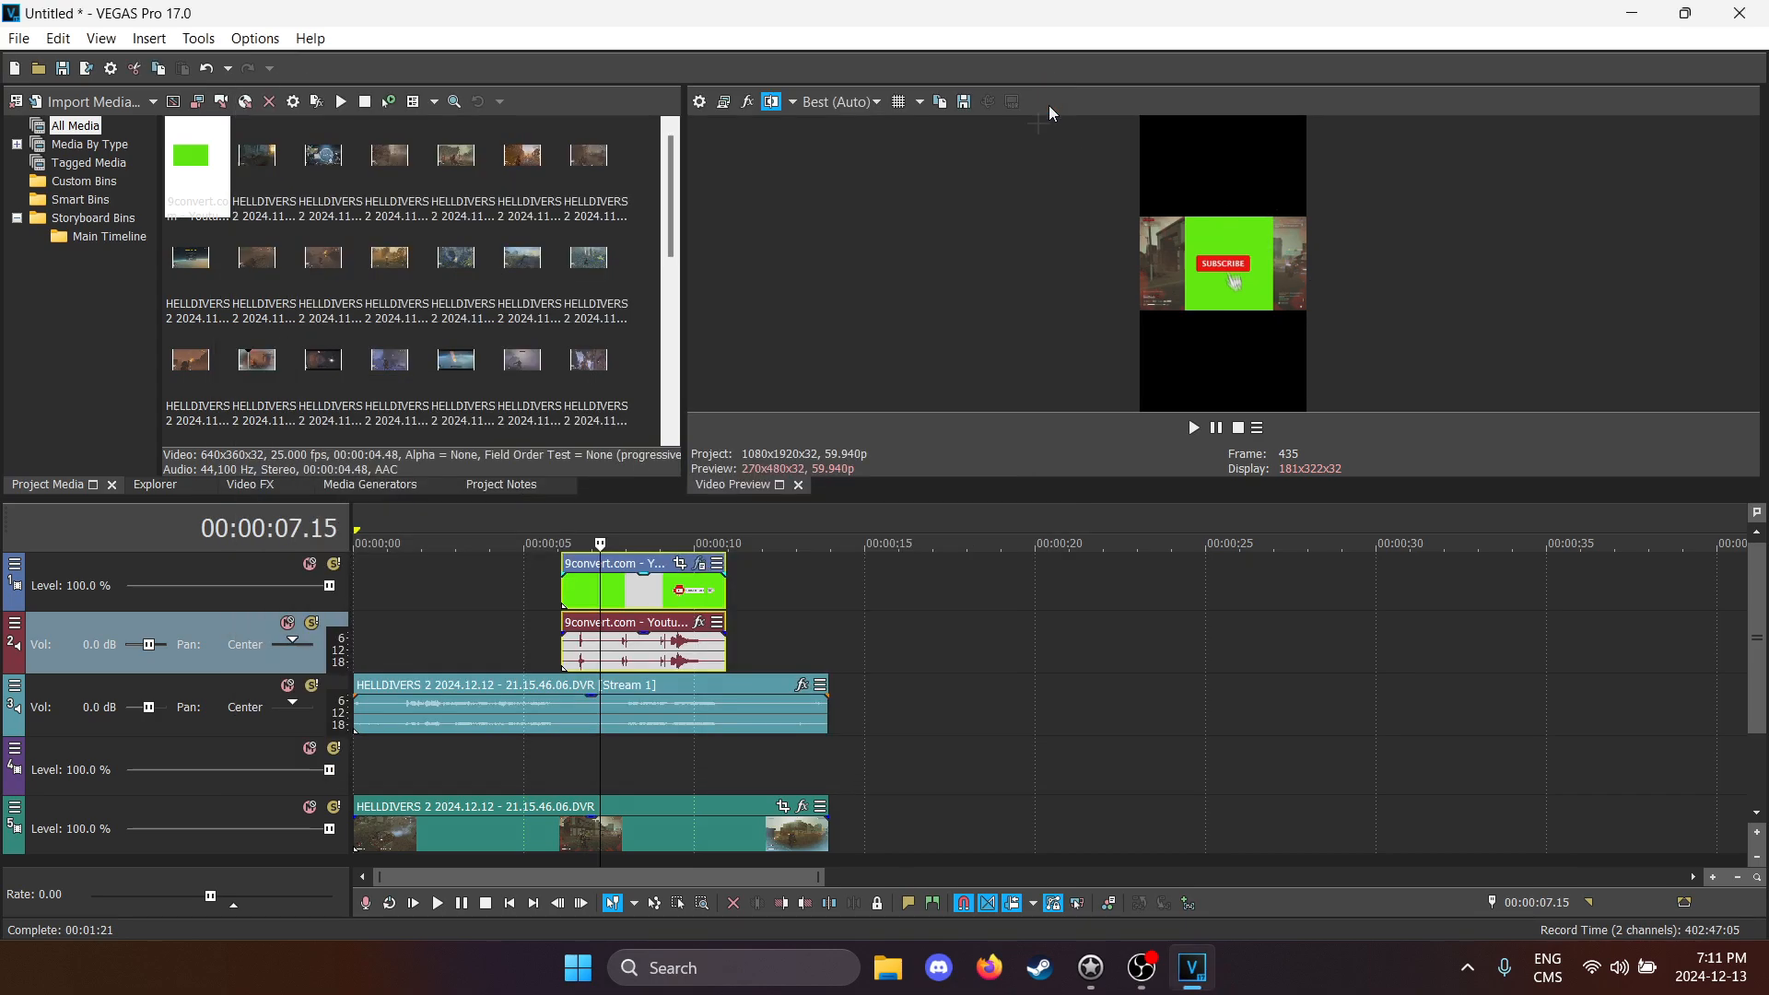
Step: Set the subscribe clip's pan/crop frame to a width of 1080 and a height of 1920
click(682, 564)
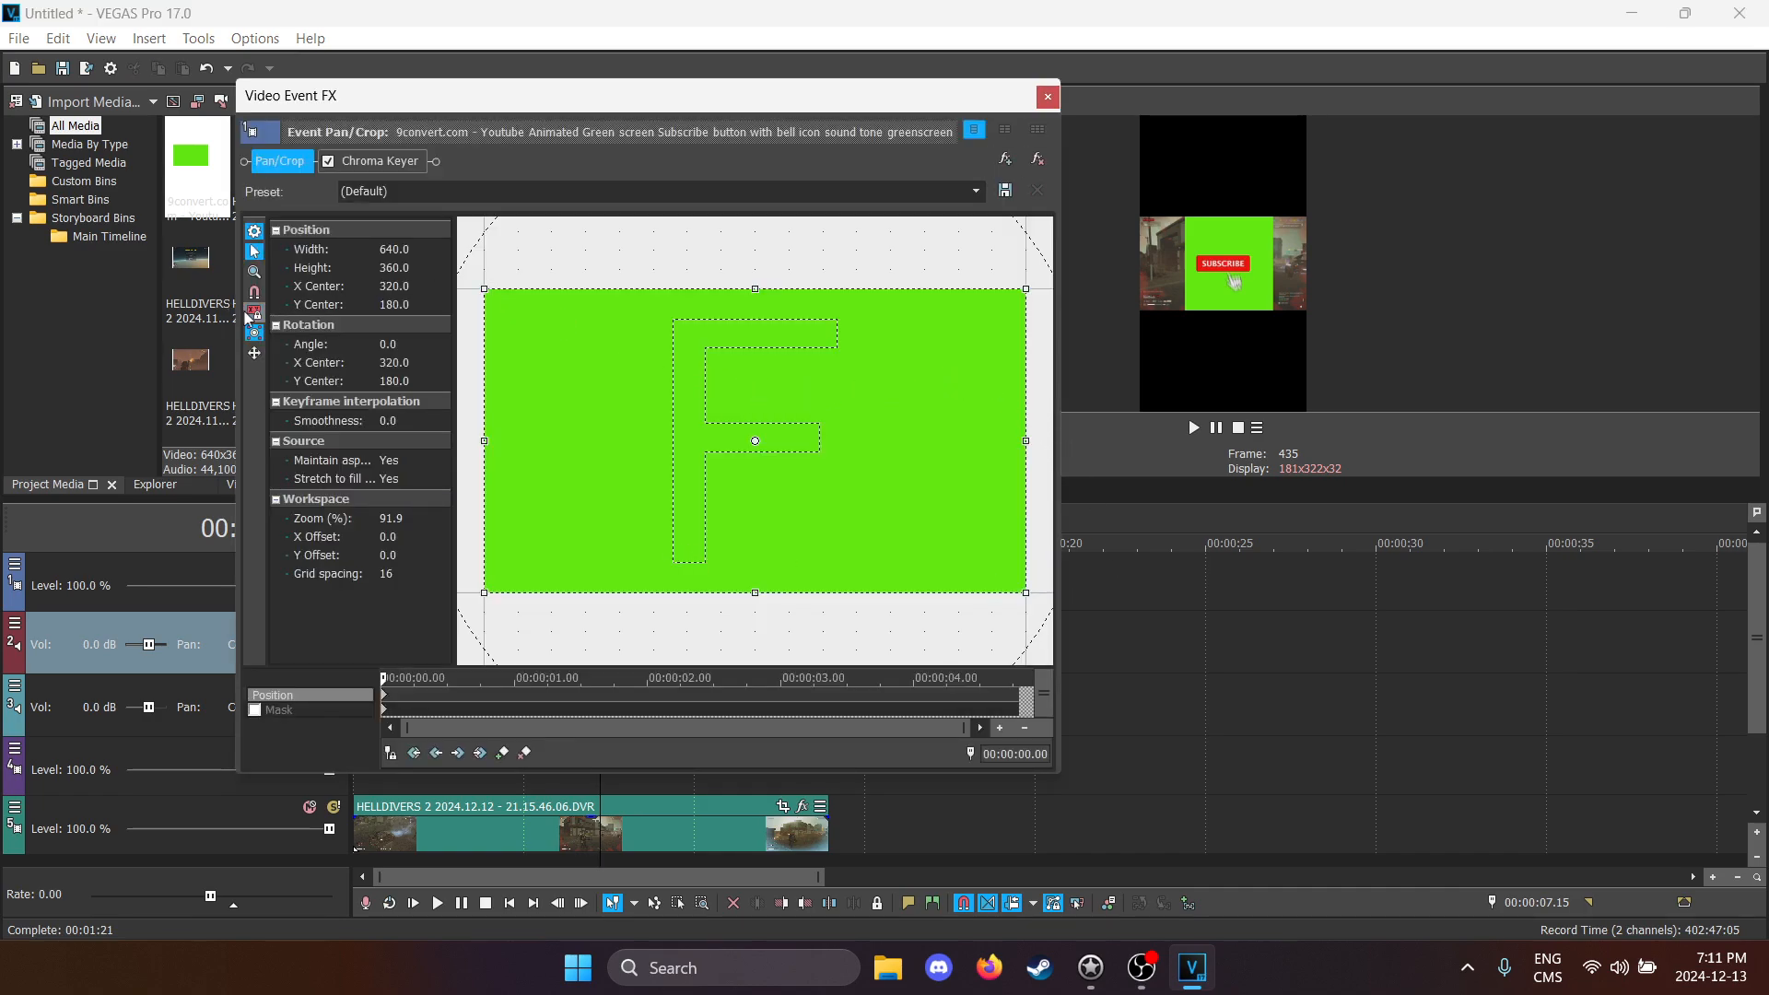
double_click(393, 249)
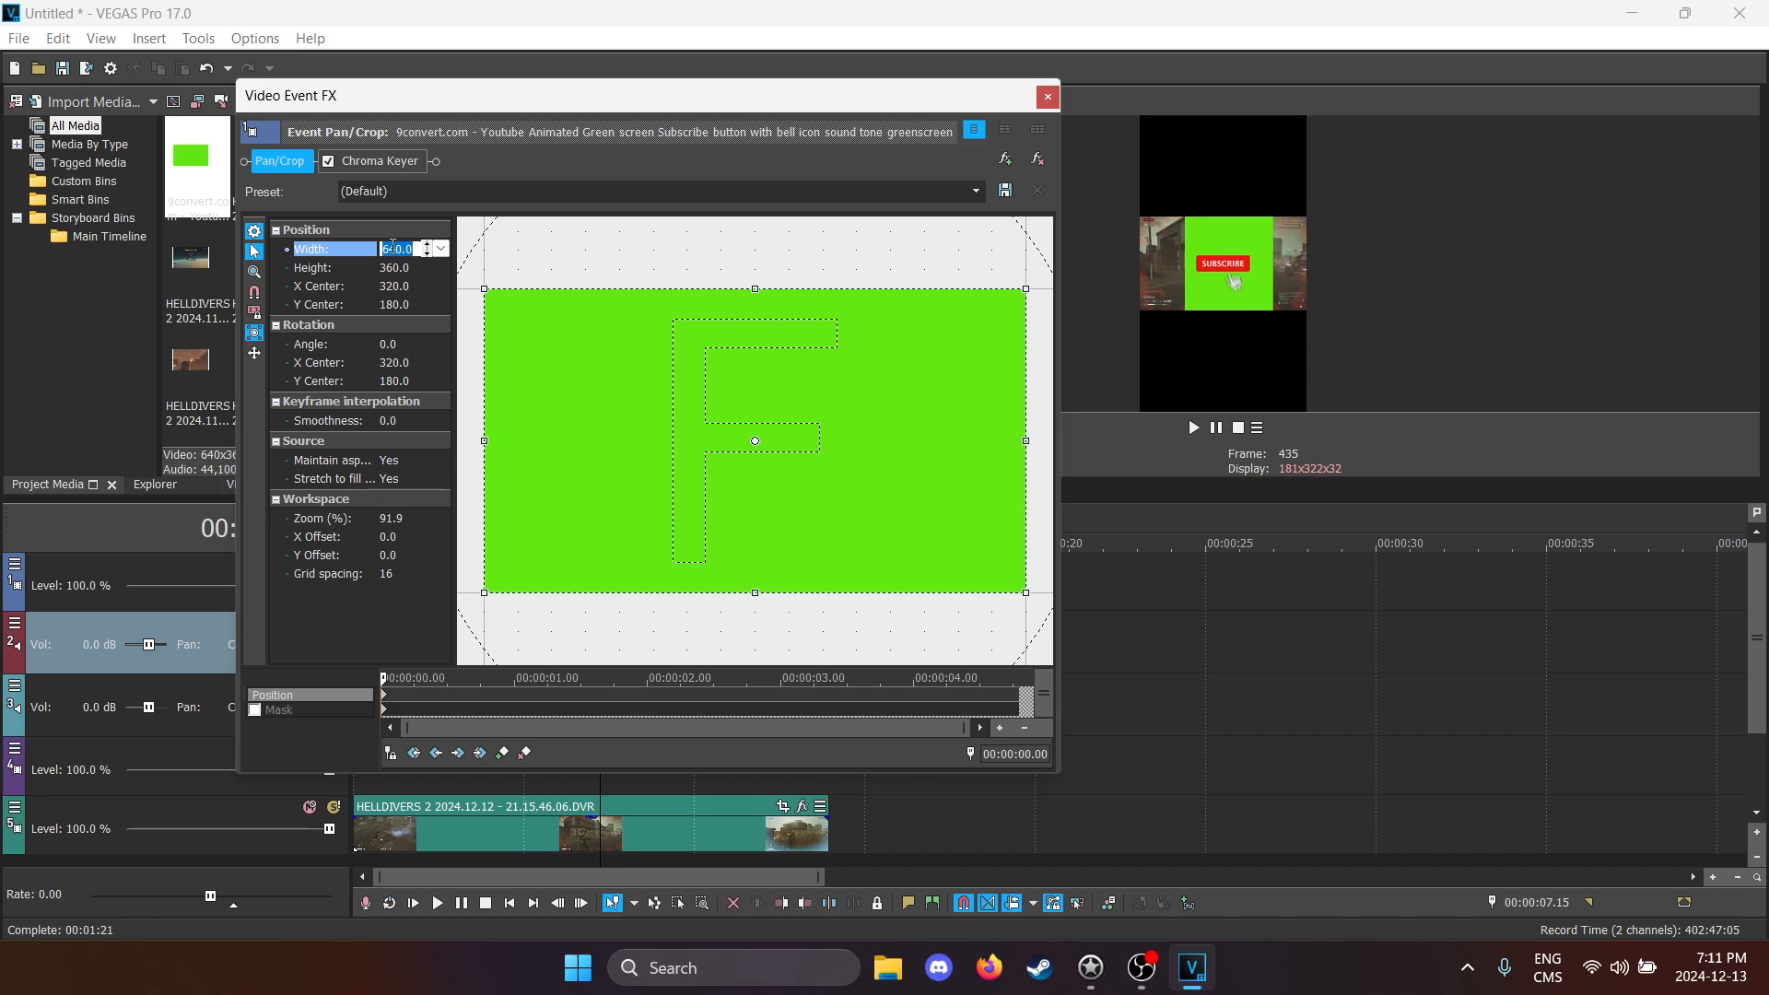
text(1,)
text(080)
double_click(396, 270)
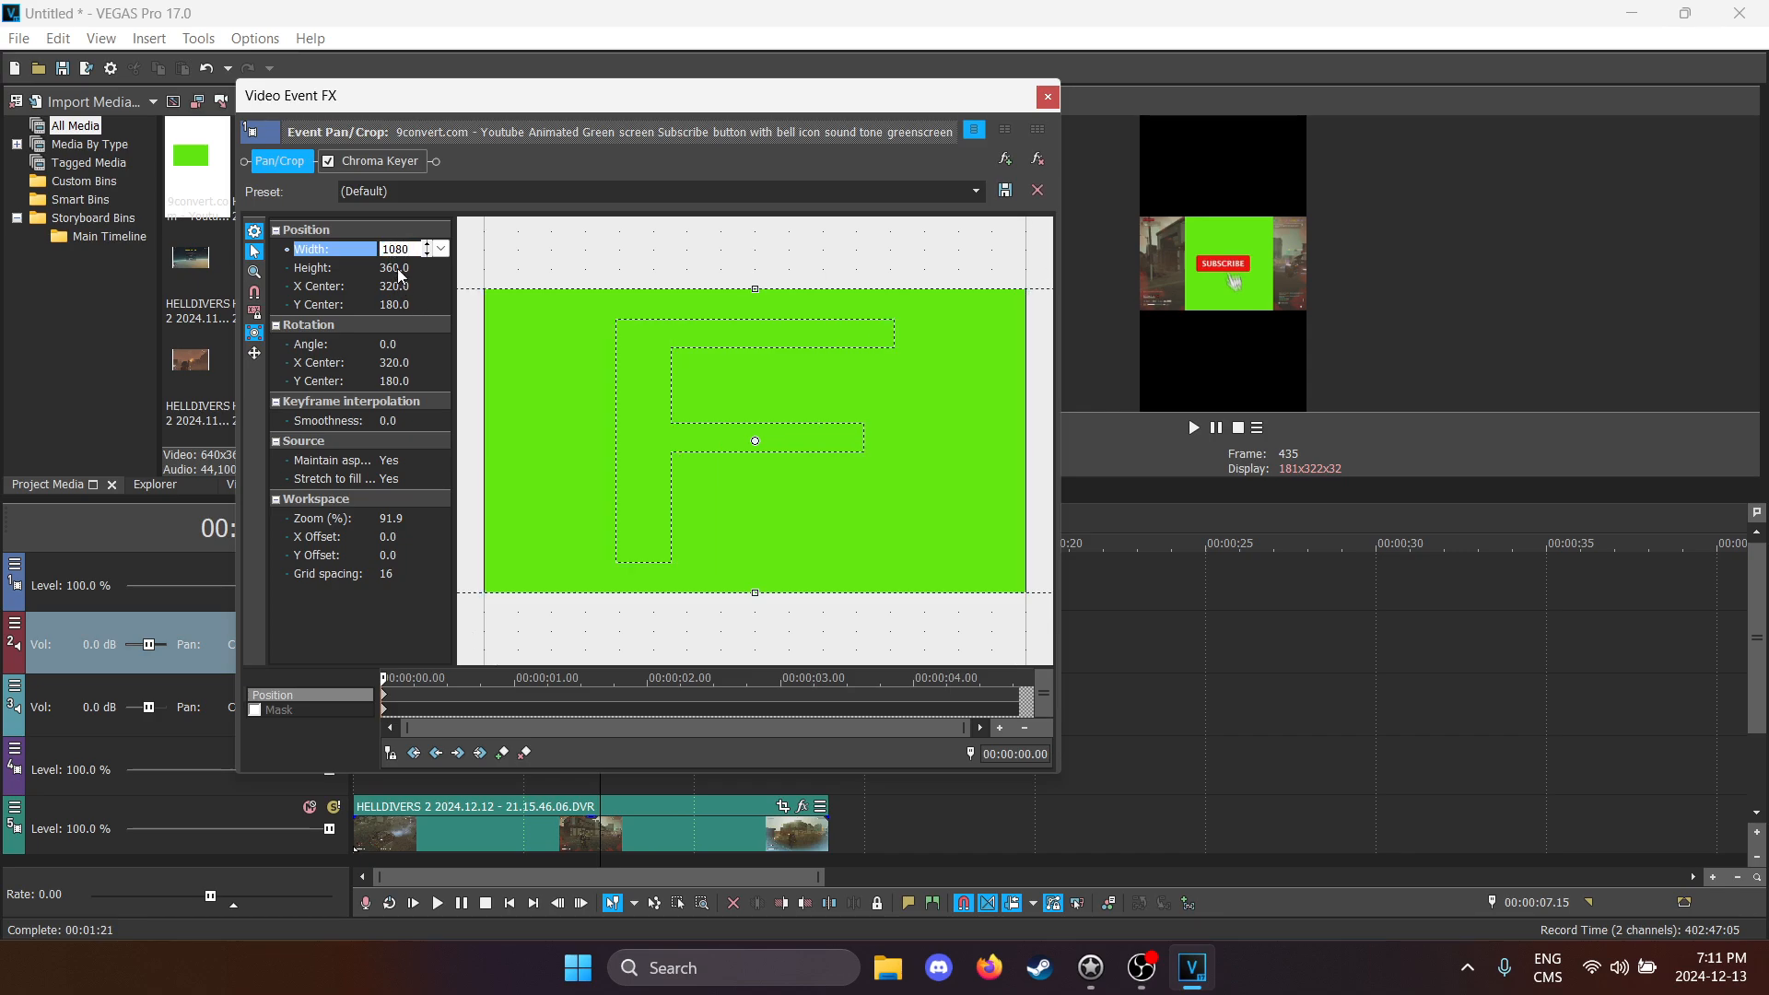
text(1920)
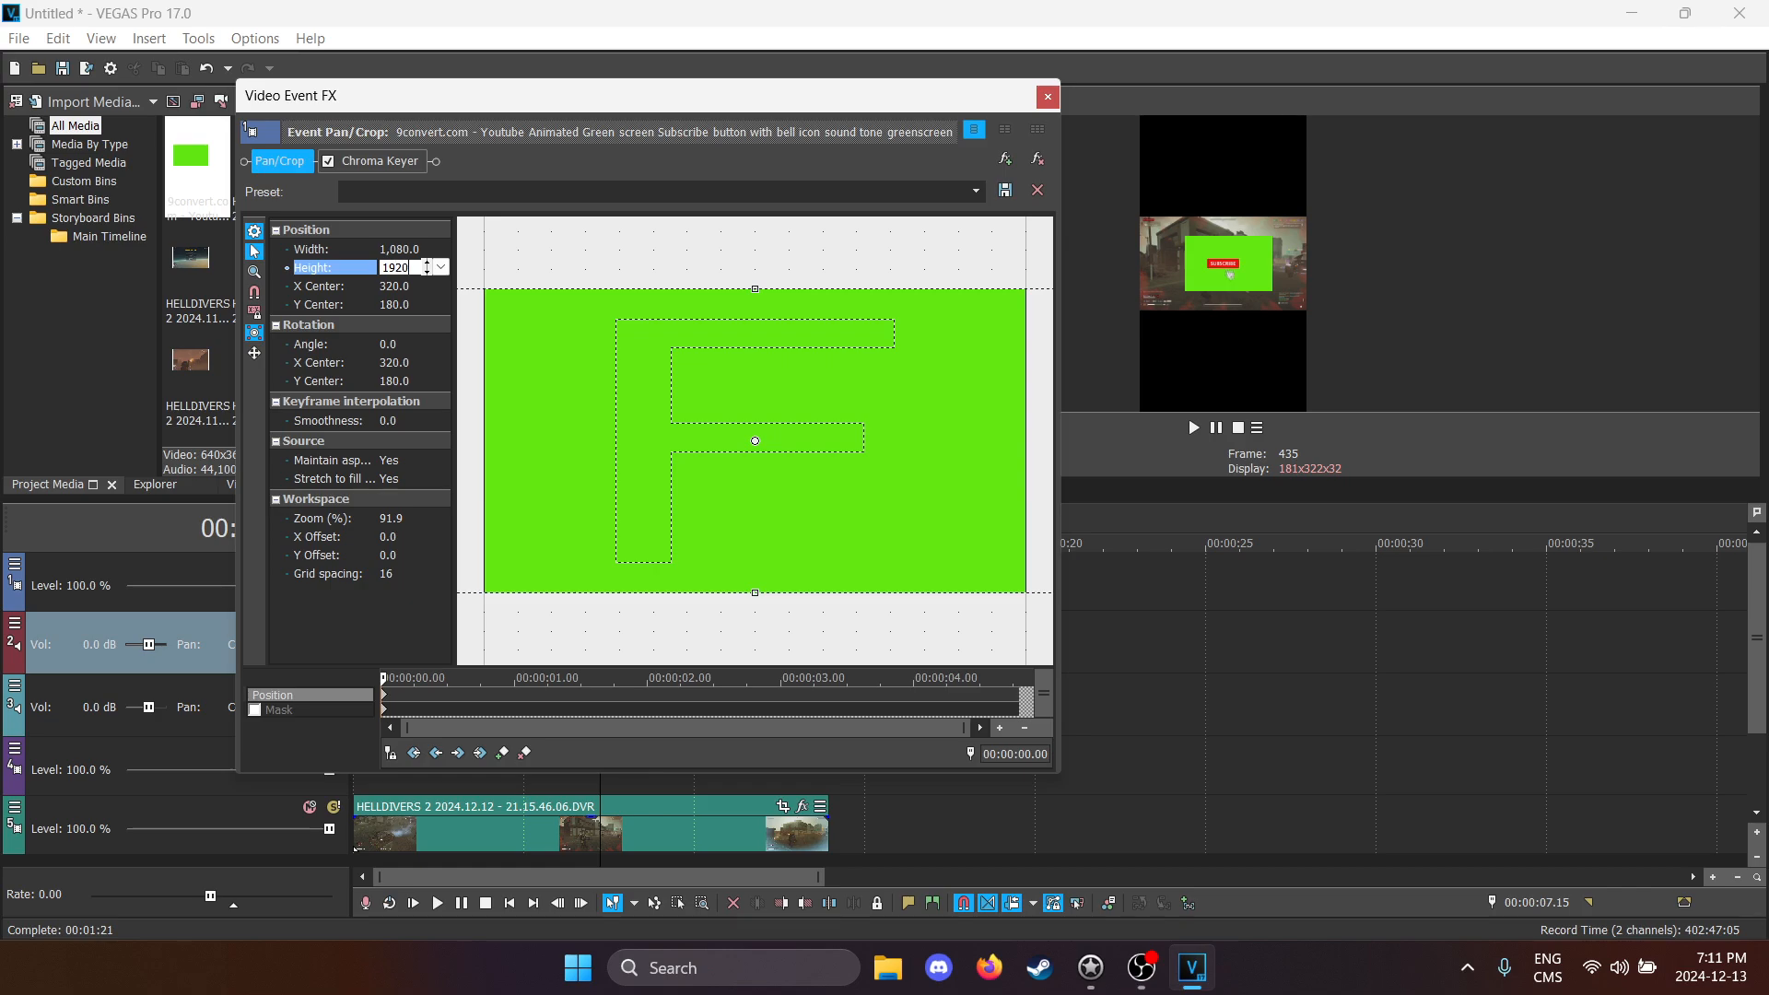
key(Return)
Step: Offset the subscribe clip's crop frame to about X center 521 and Y center -624, placing the button near the bottom of the picture
scroll(707, 364, down, 2)
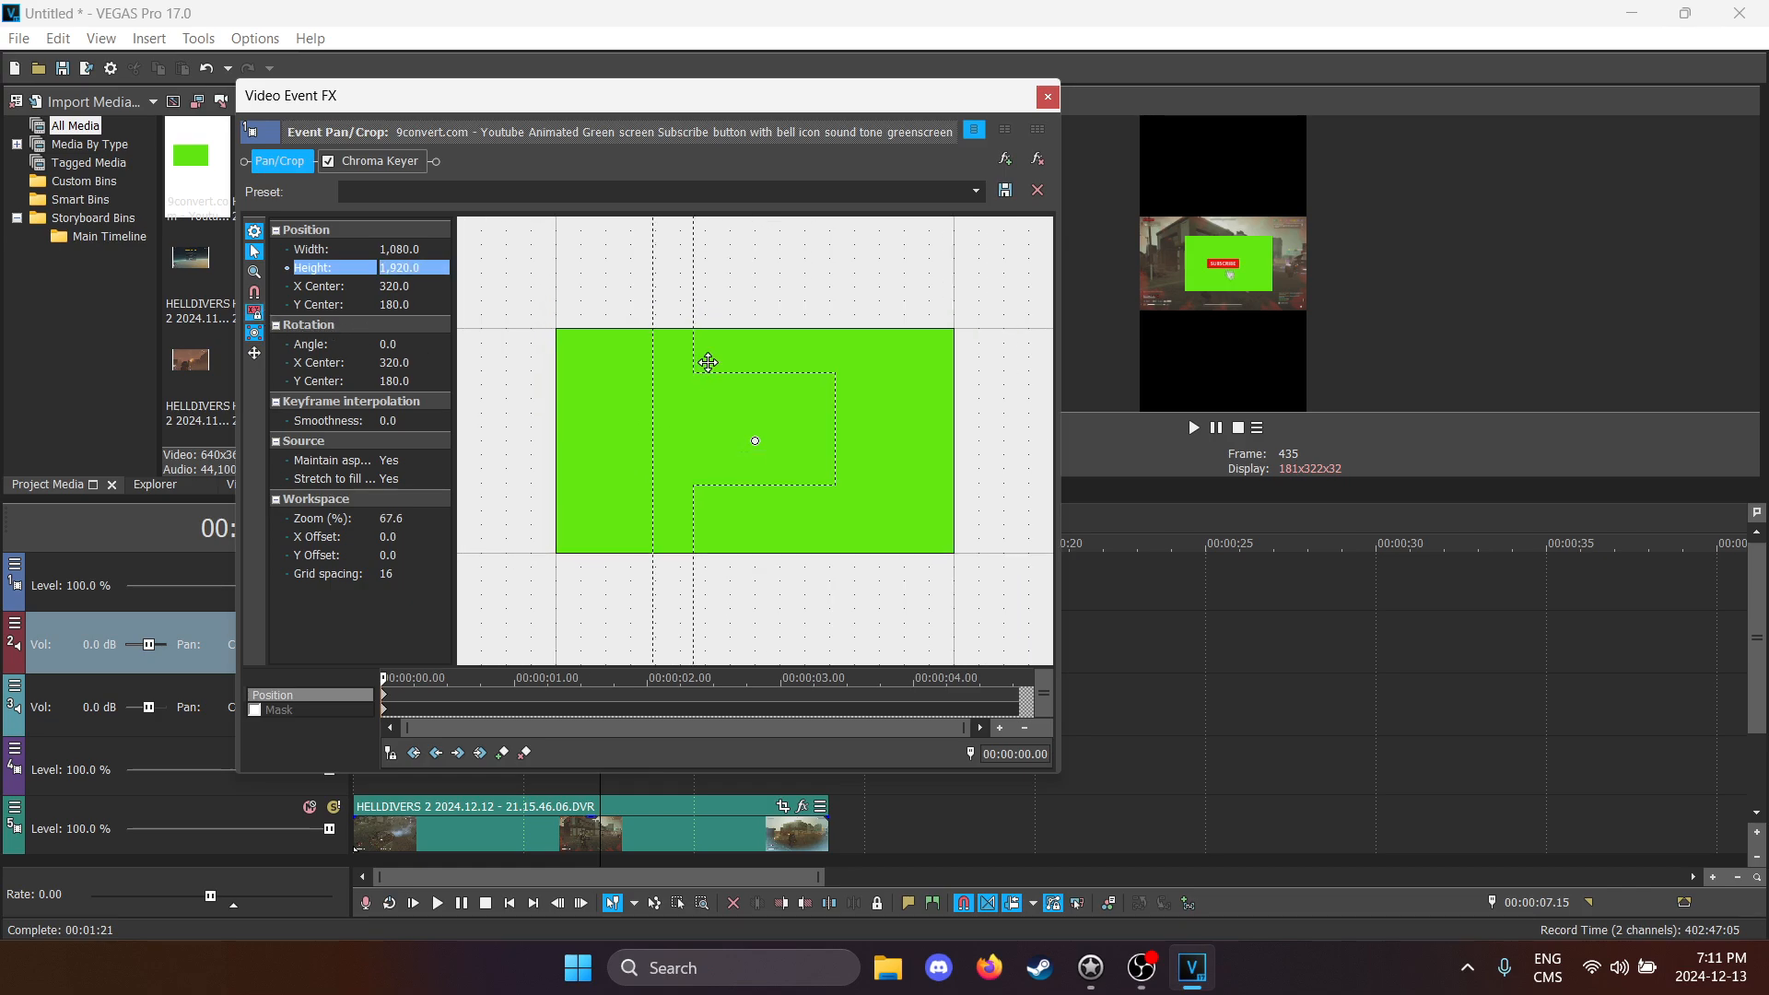
scroll(706, 366, down, 4)
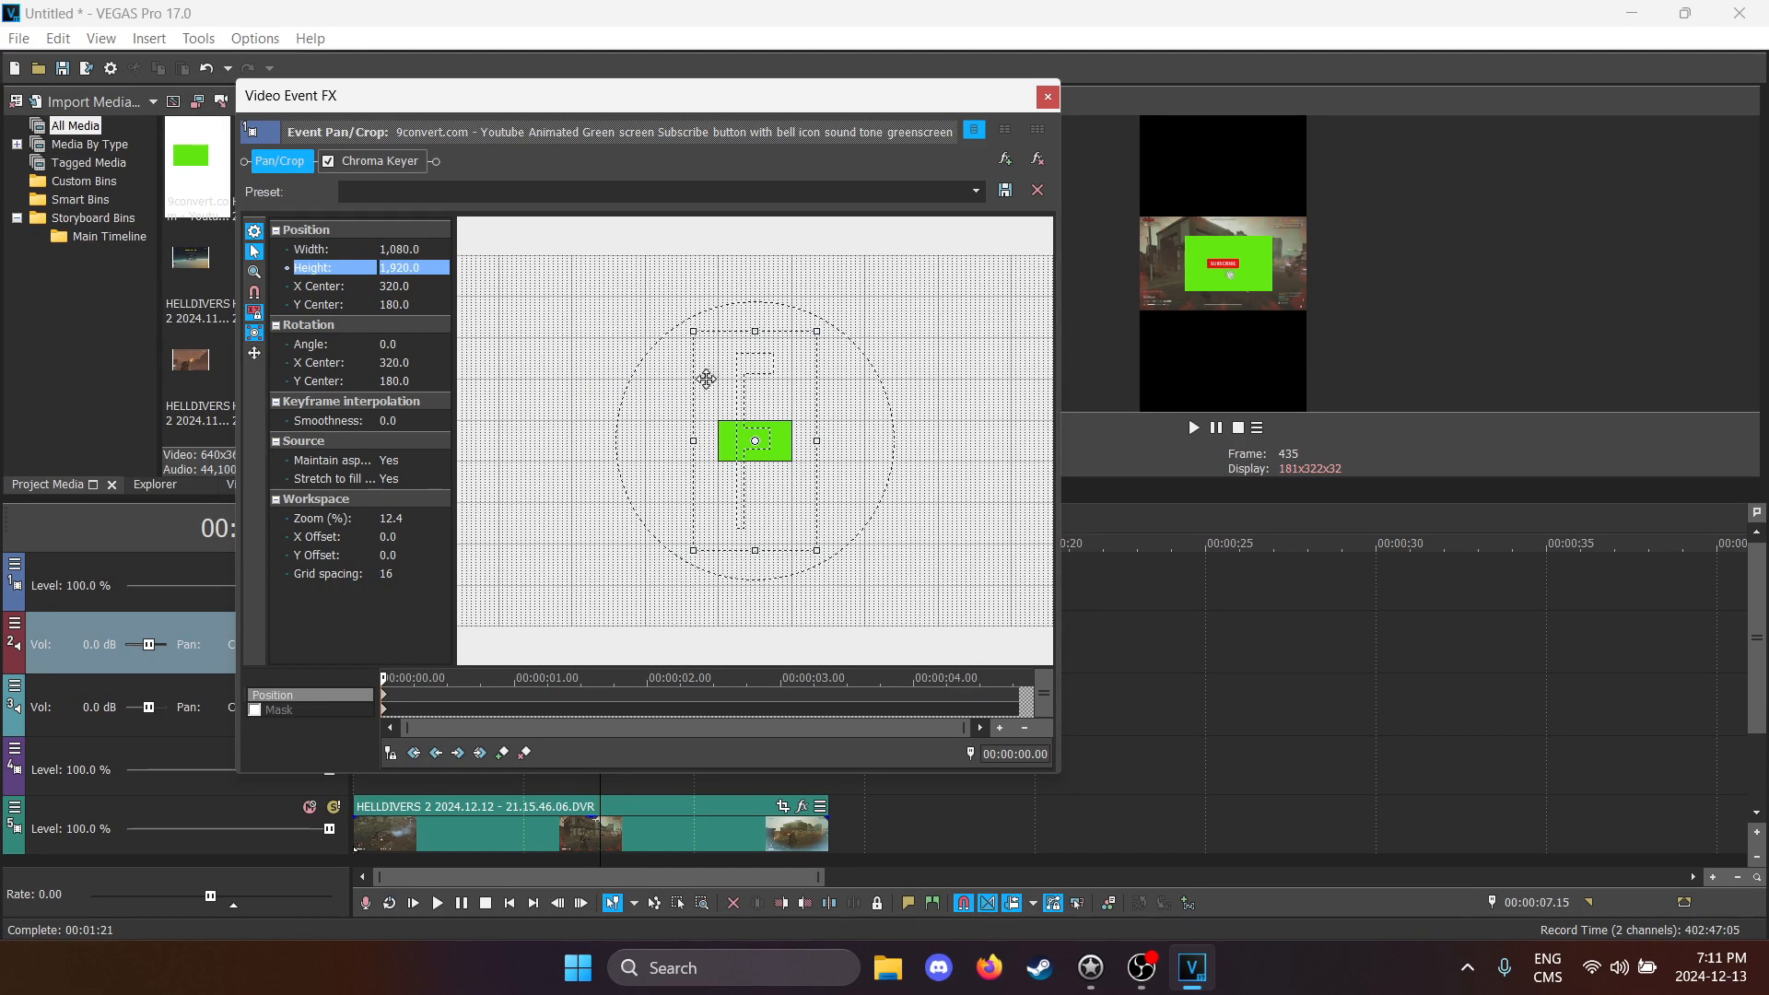
drag(747, 472, 770, 381)
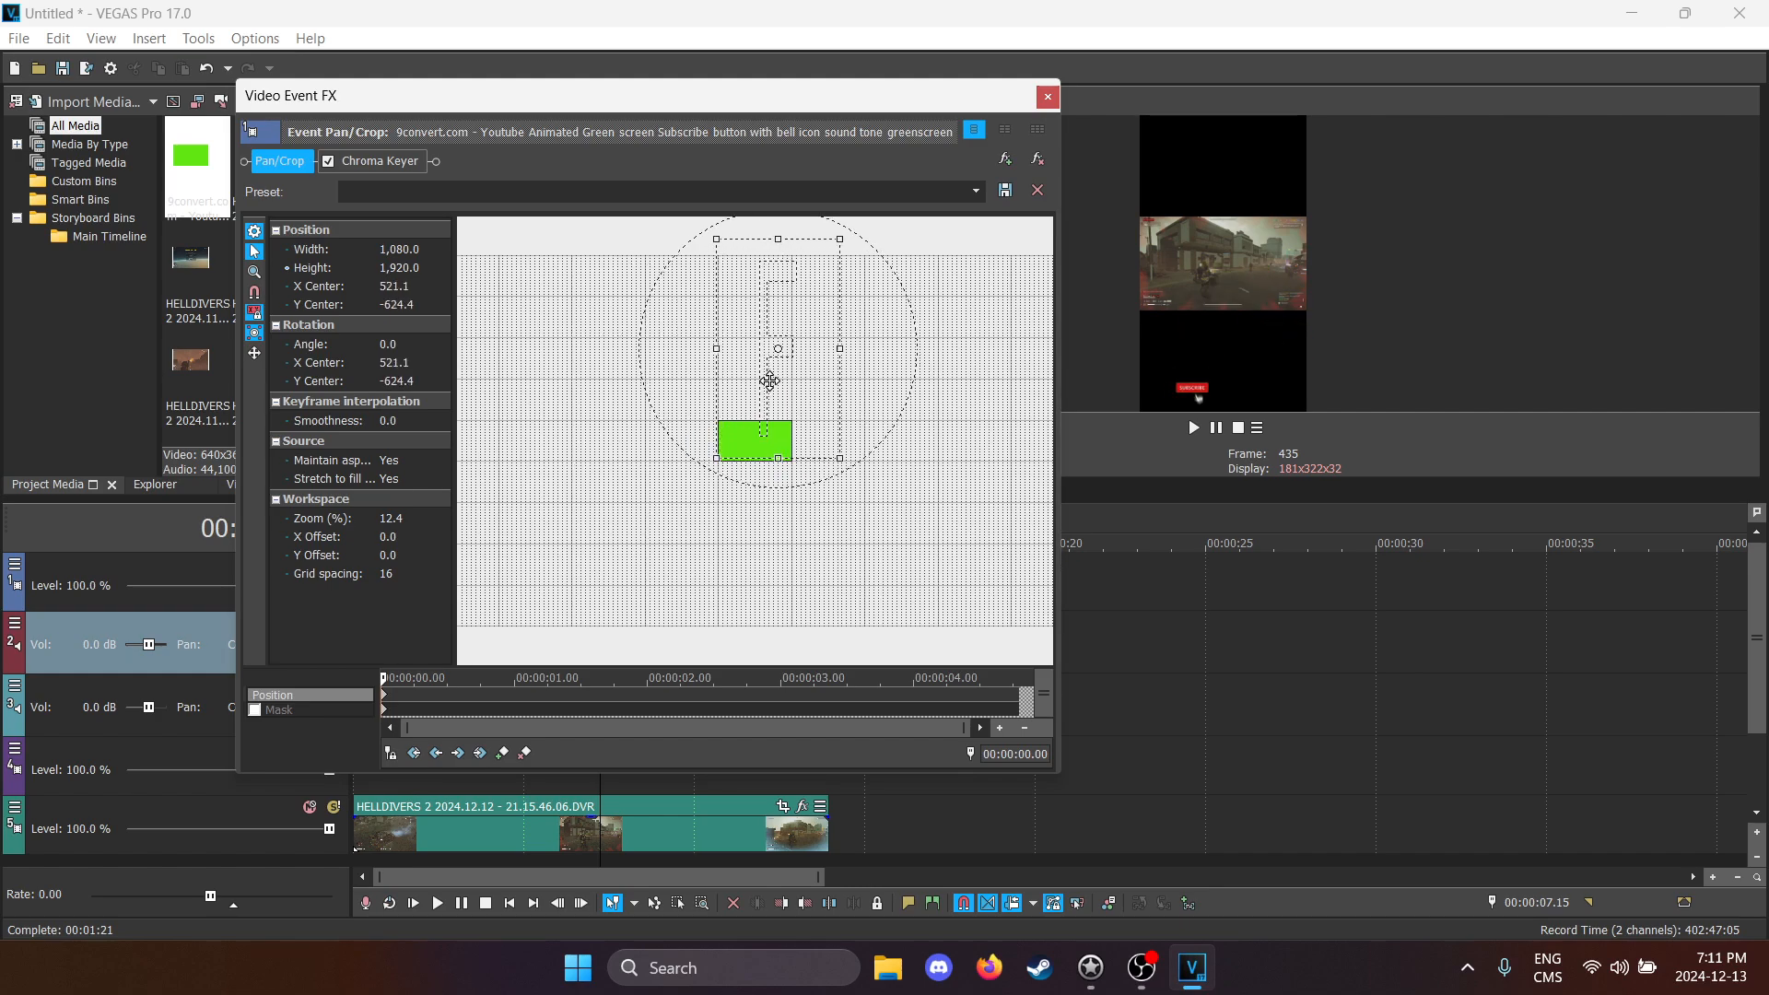
click(1050, 95)
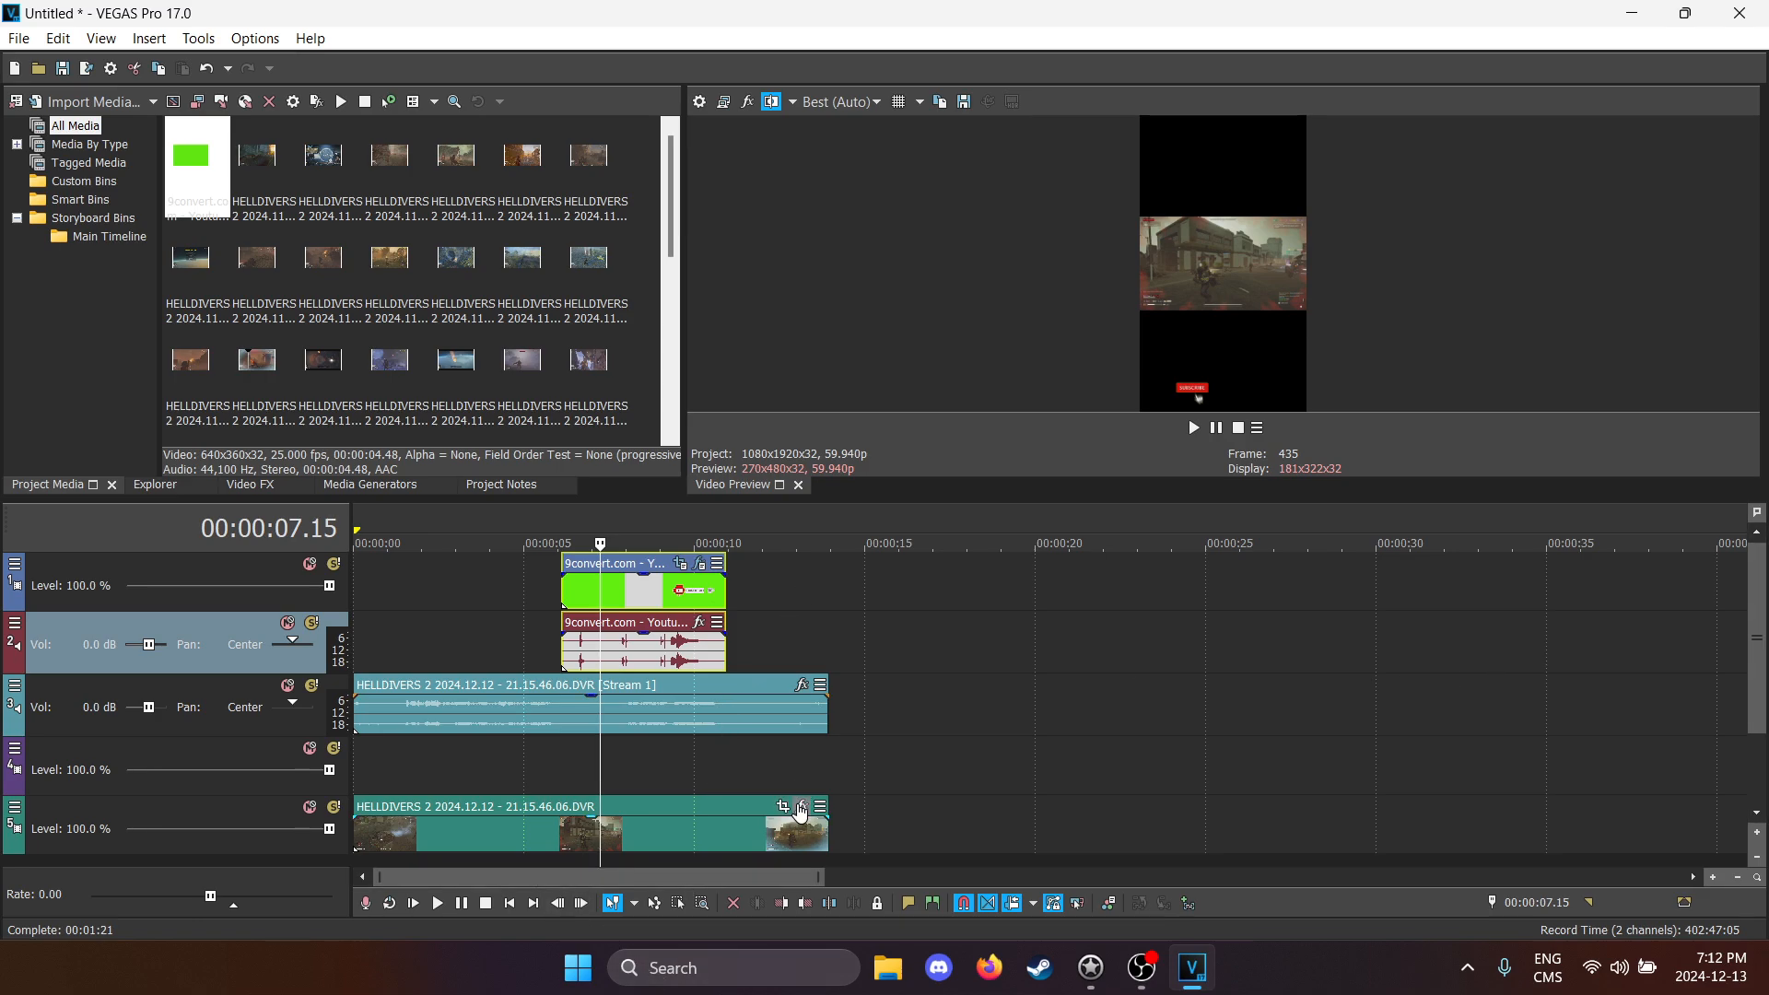
Step: Set the gameplay clip's pan/crop frame on track 5 to a width of 1080 and a height of 1920
click(784, 809)
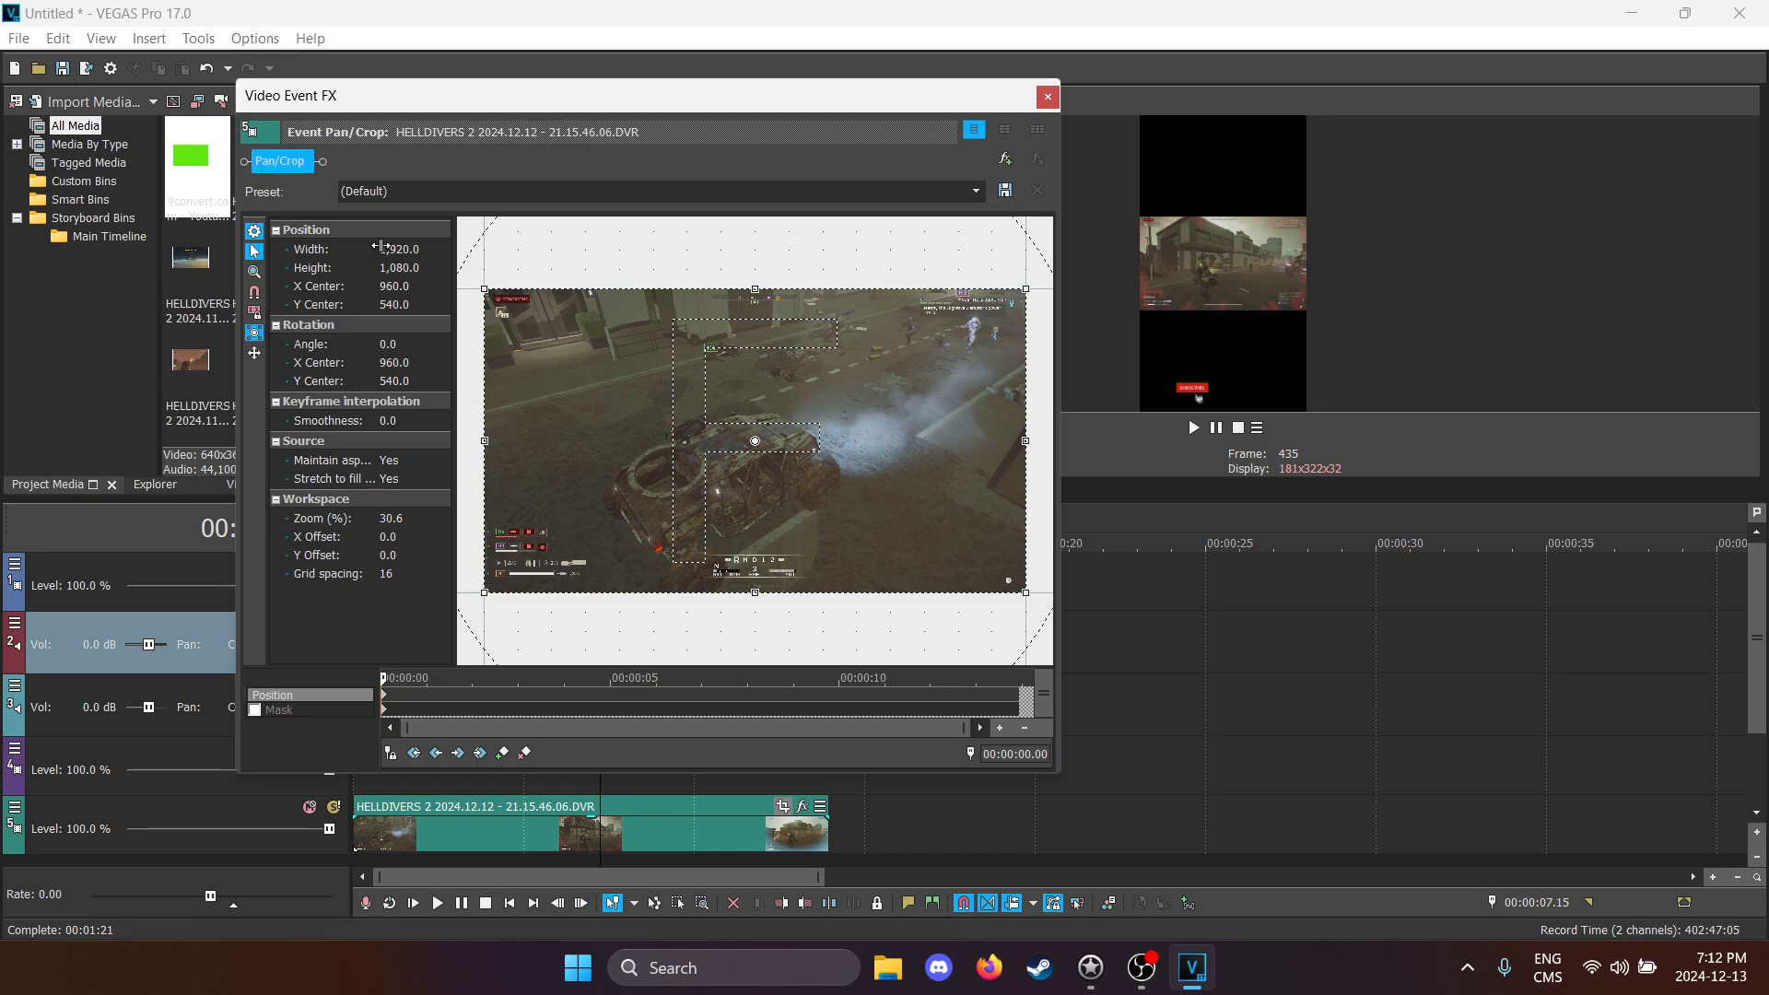
click(419, 250)
text(1,)
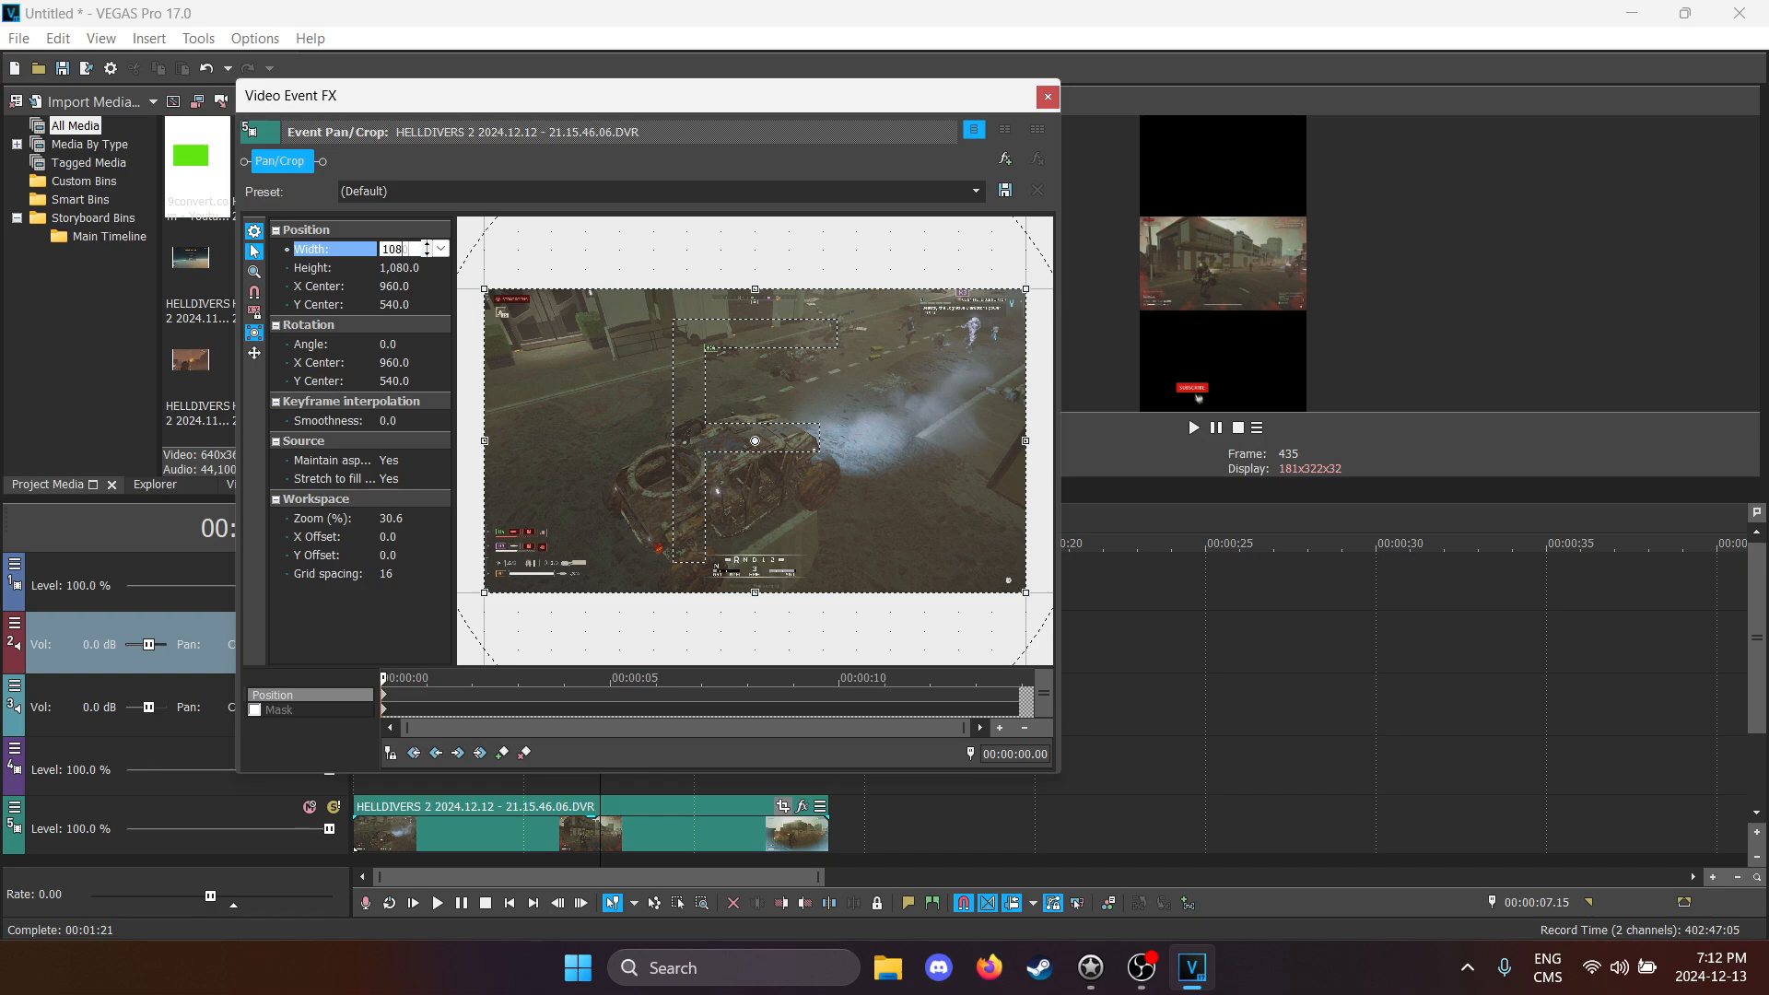
text(080)
click(396, 267)
text(1,)
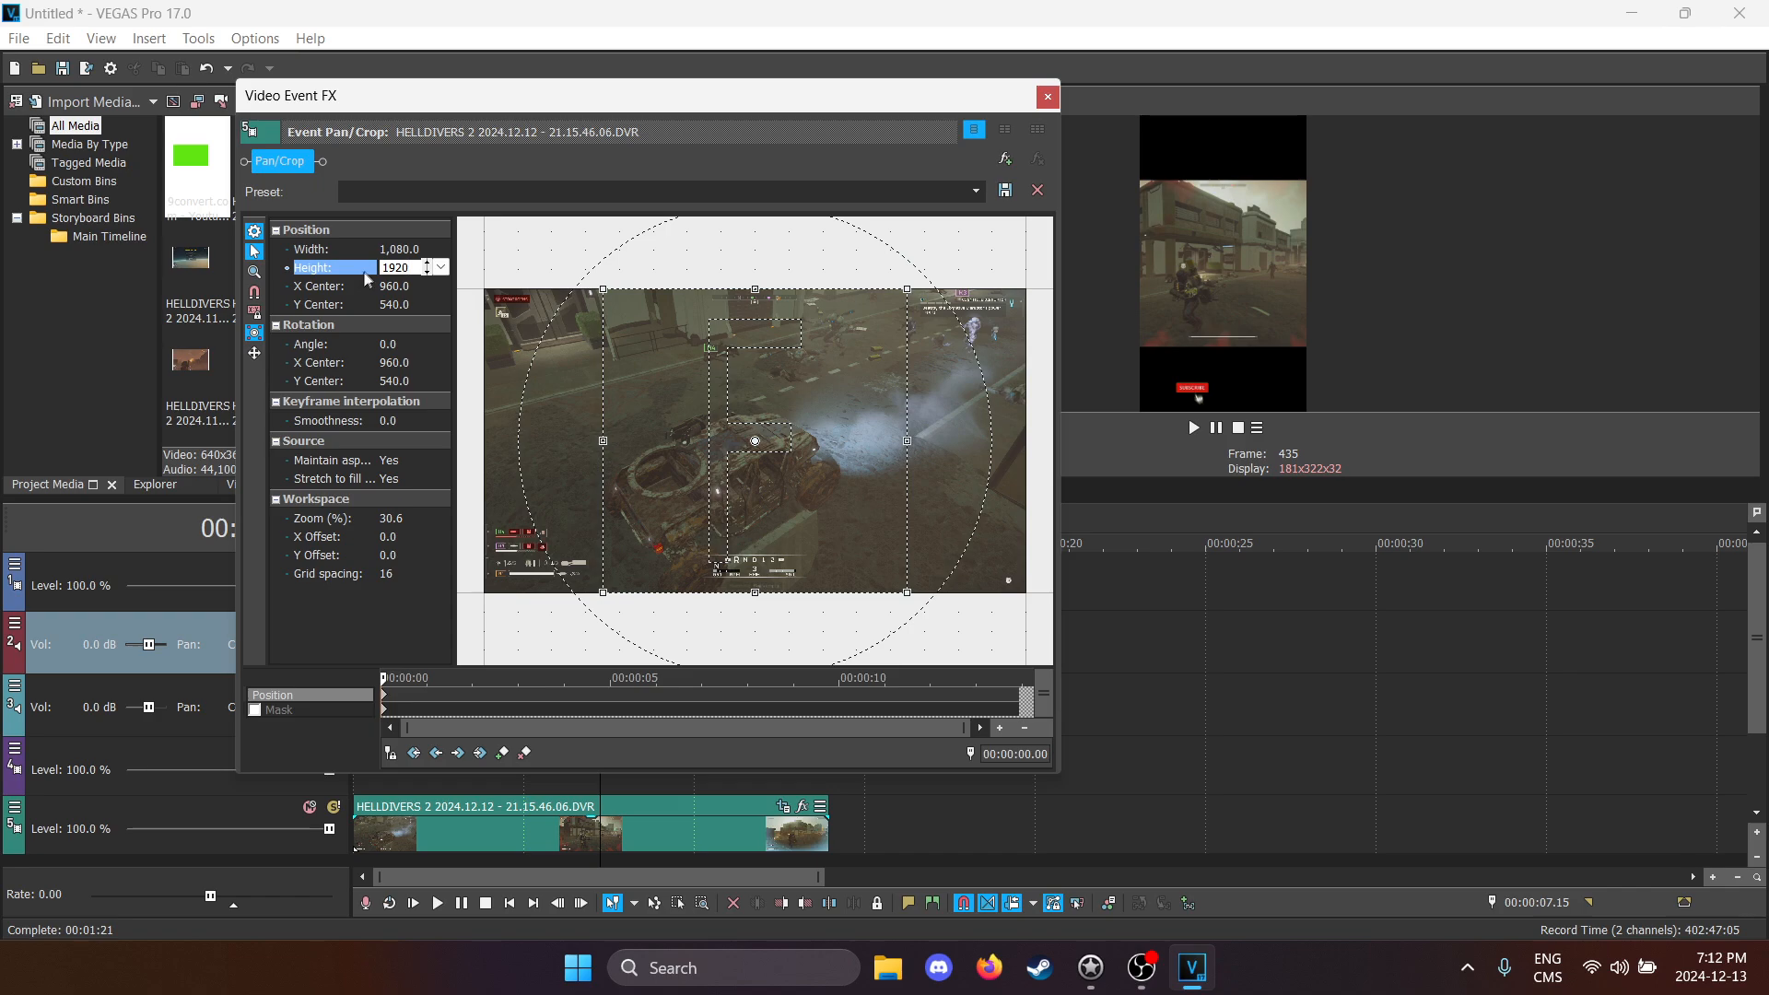
text(920)
key(Return)
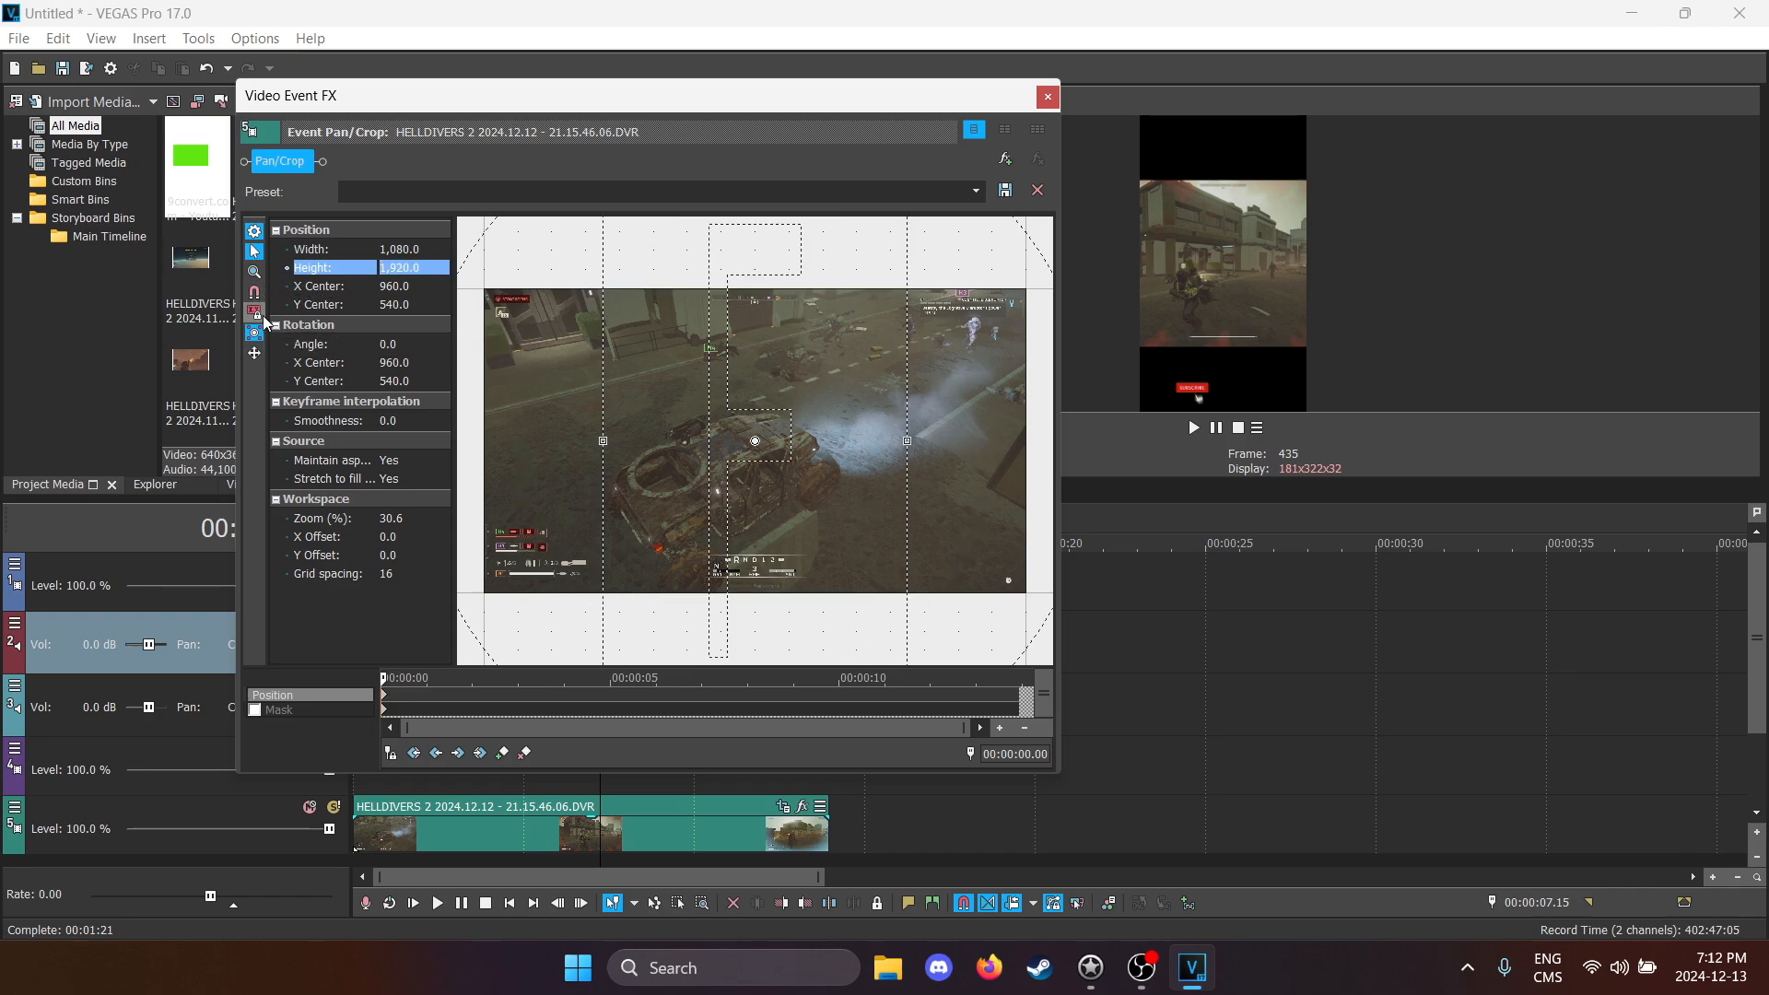
Step: Shrink the gameplay clip's crop frame proportionally around its center to about 786 by 1398, enlarging the gameplay in the vertical picture
scroll(887, 449, down, 5)
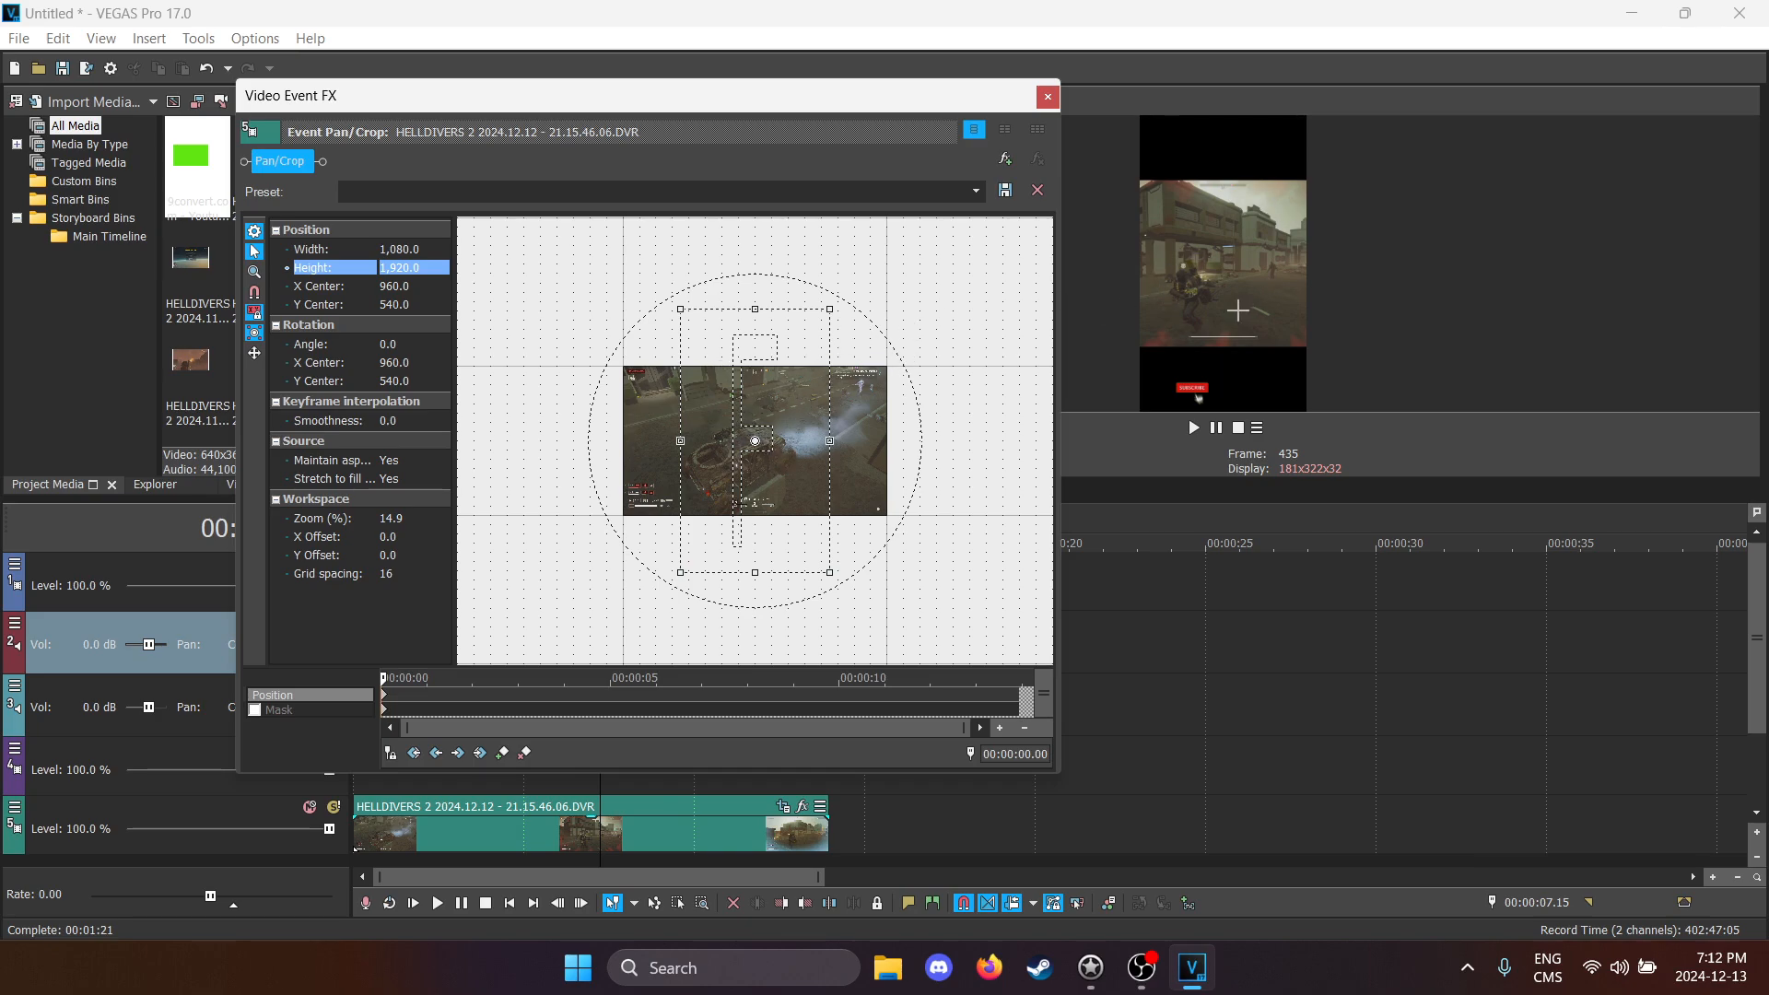
click(757, 313)
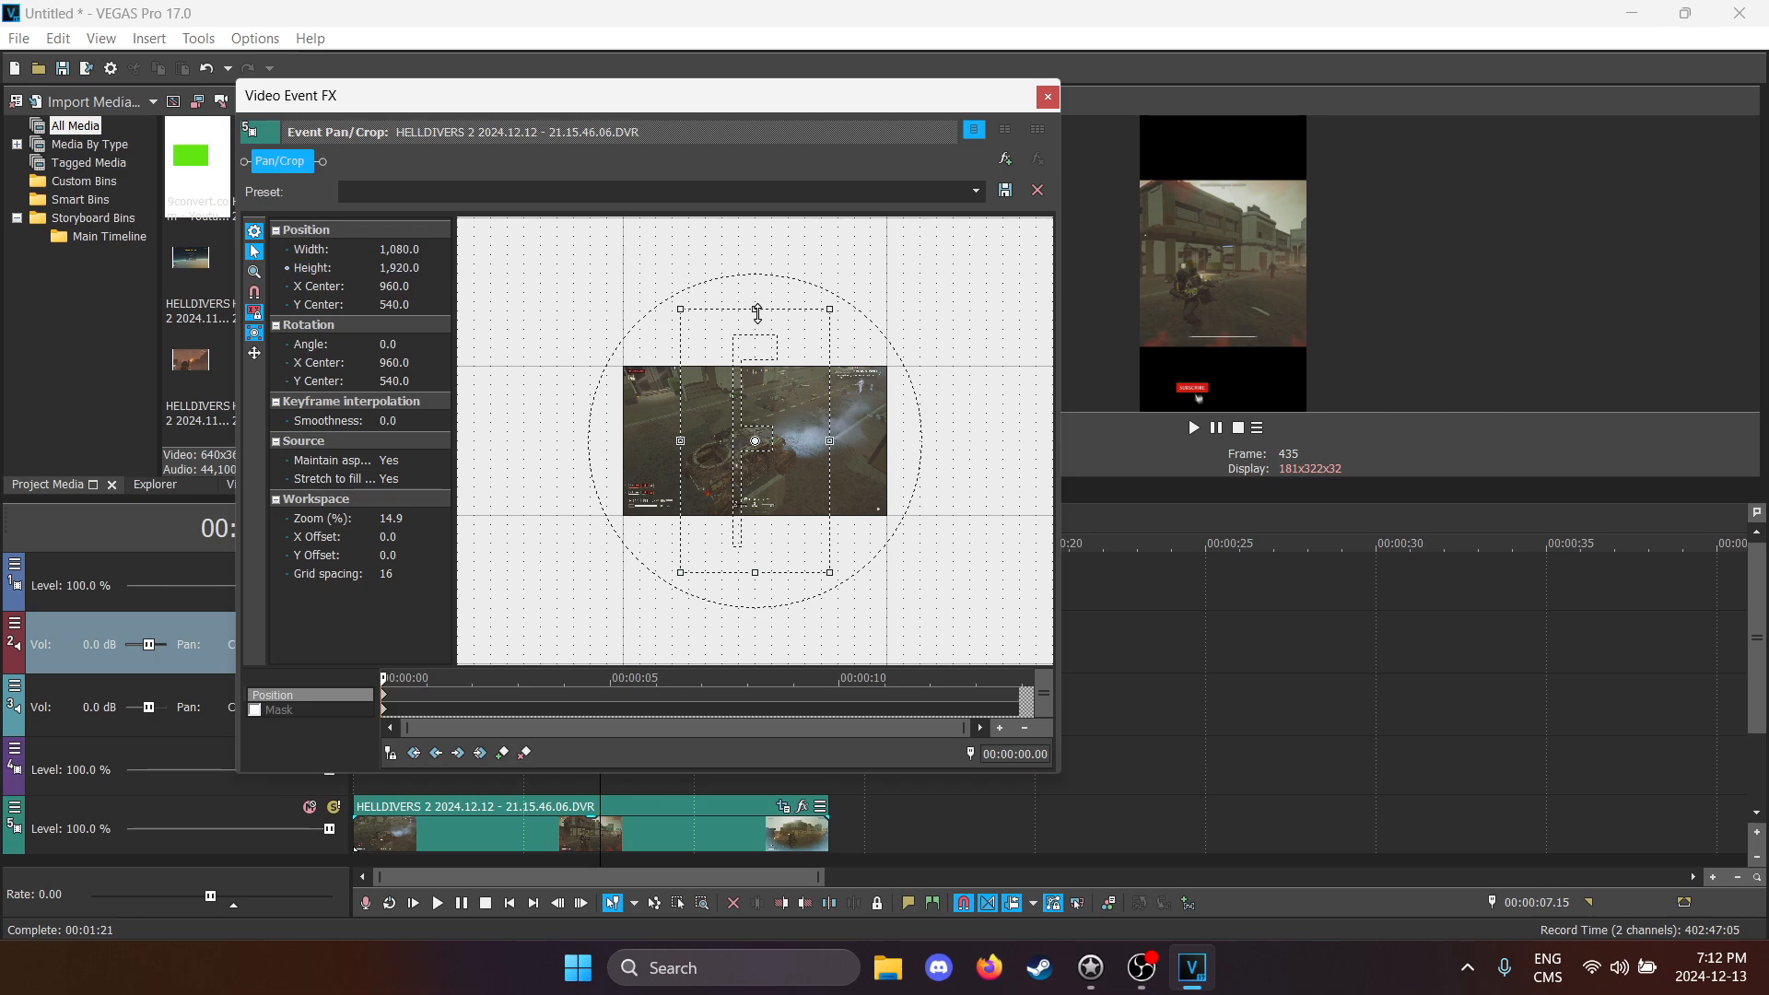
drag(757, 314, 758, 315)
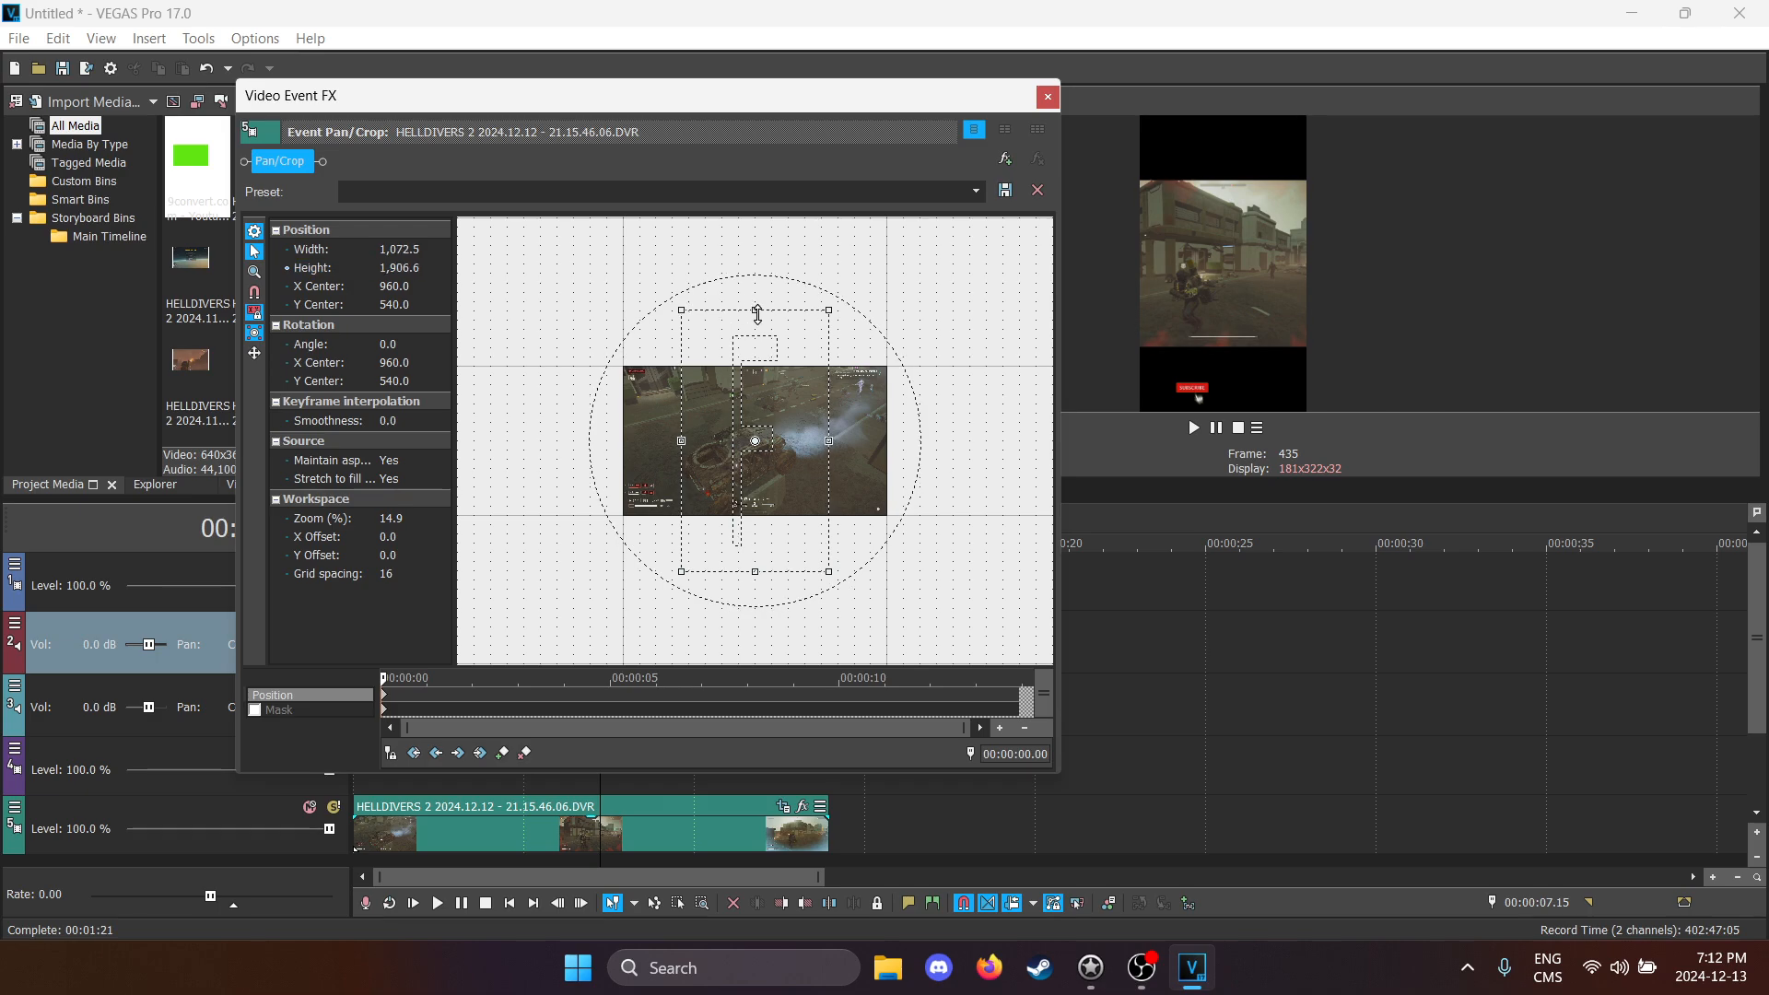
right_click(757, 315)
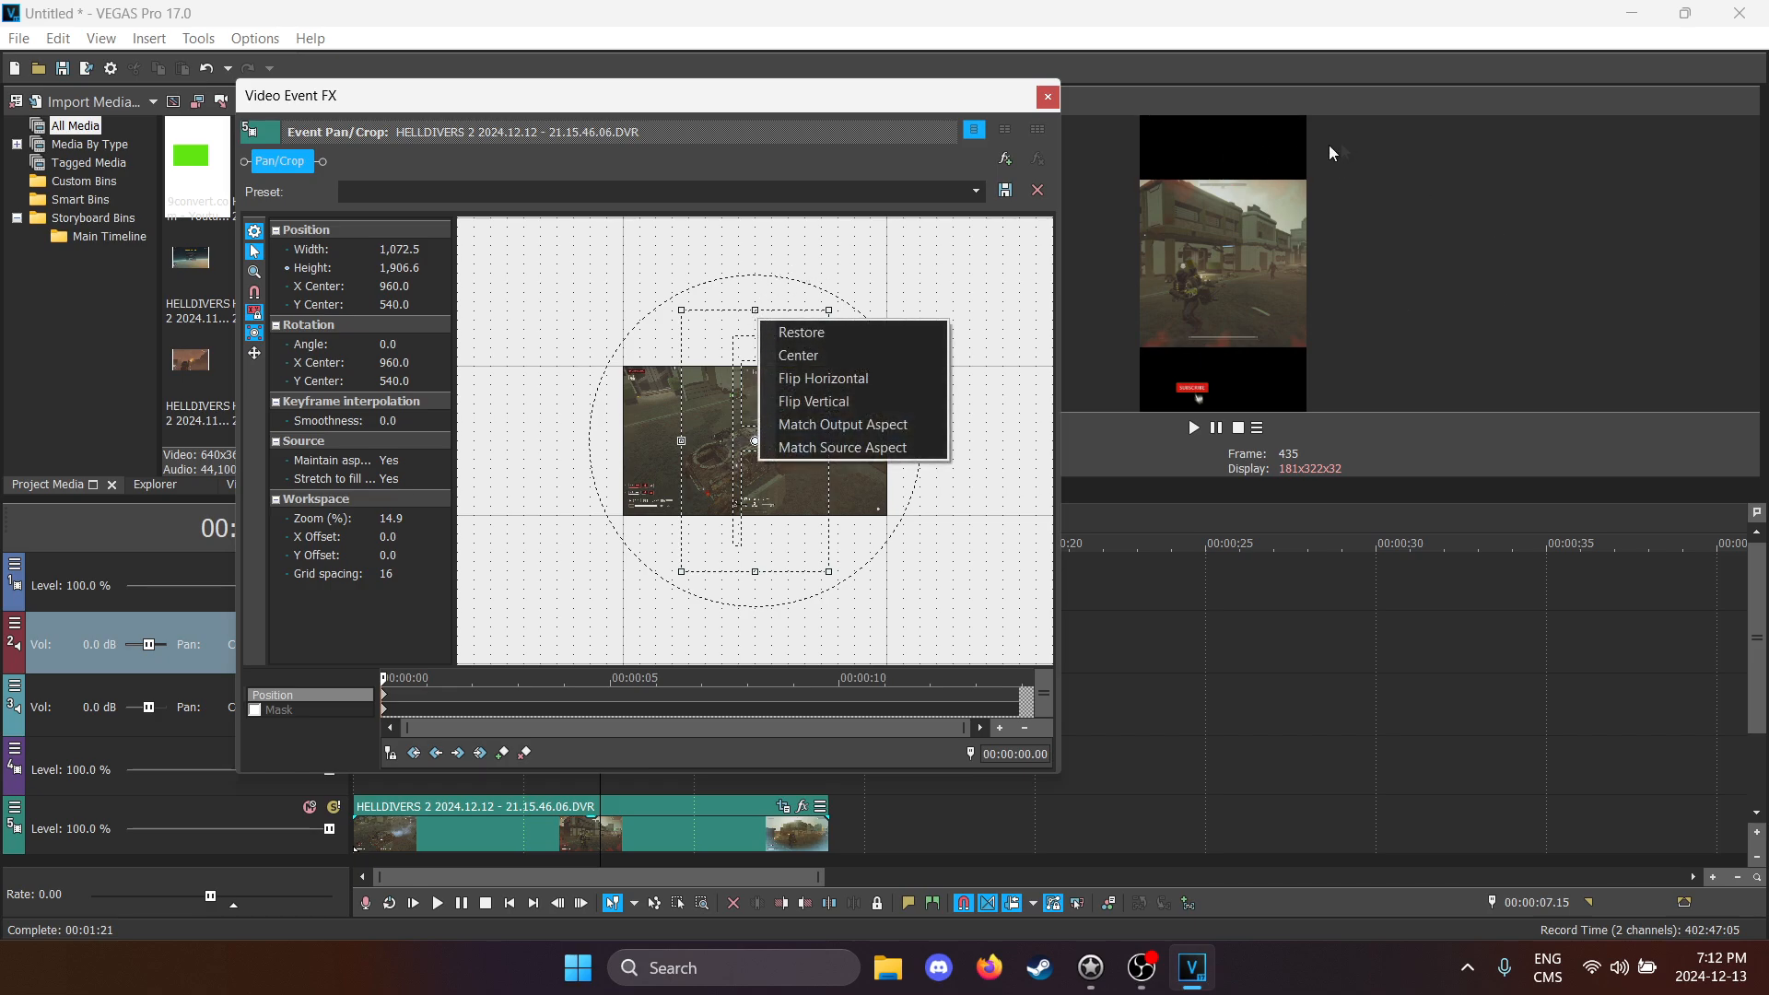
click(1500, 246)
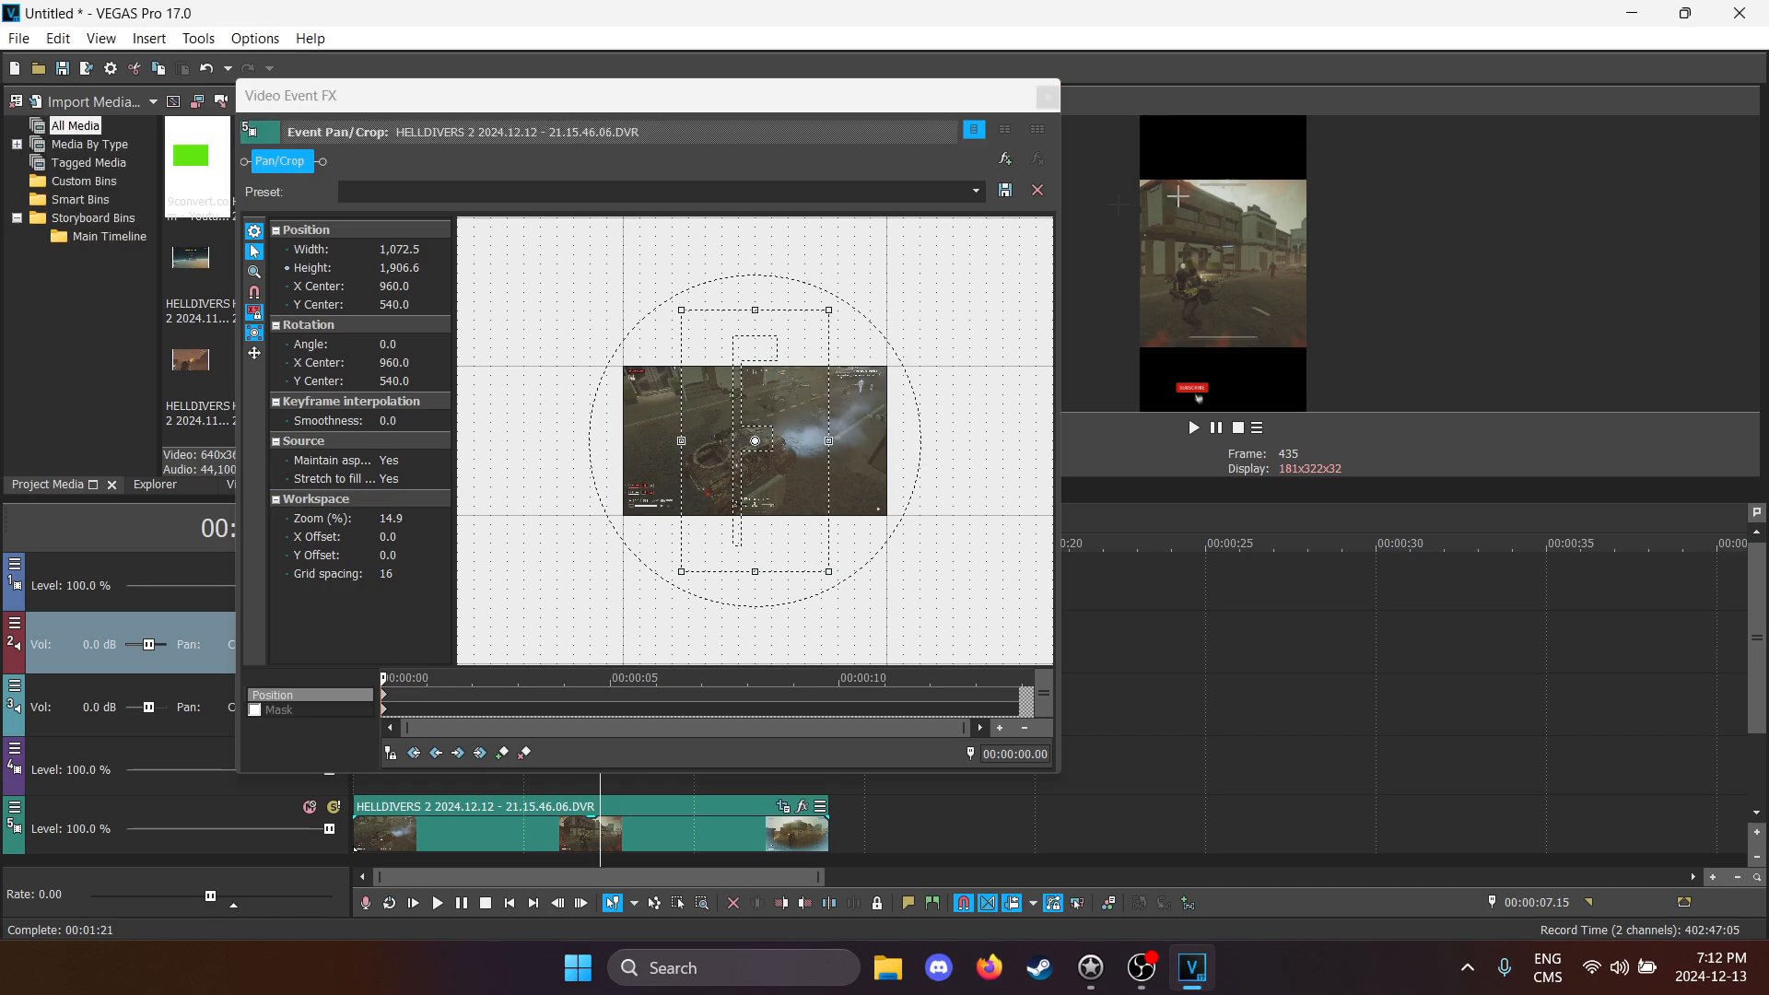
drag(754, 310, 774, 350)
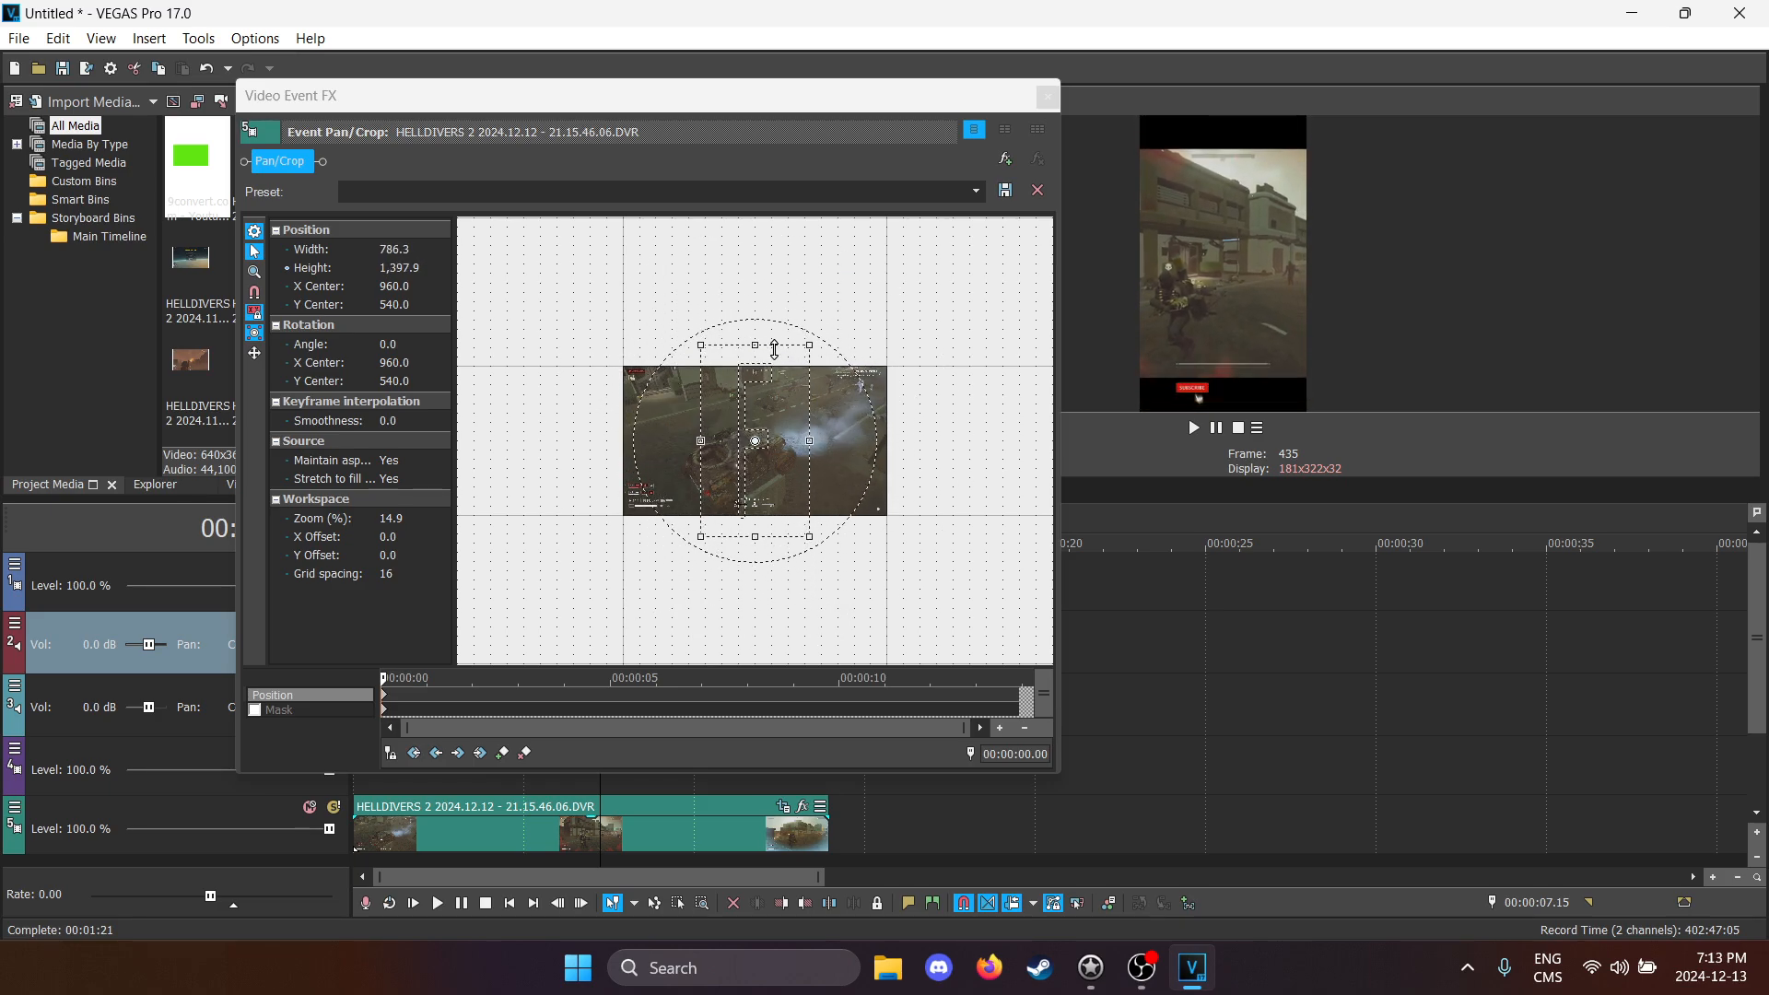
scroll(705, 579, up, 1)
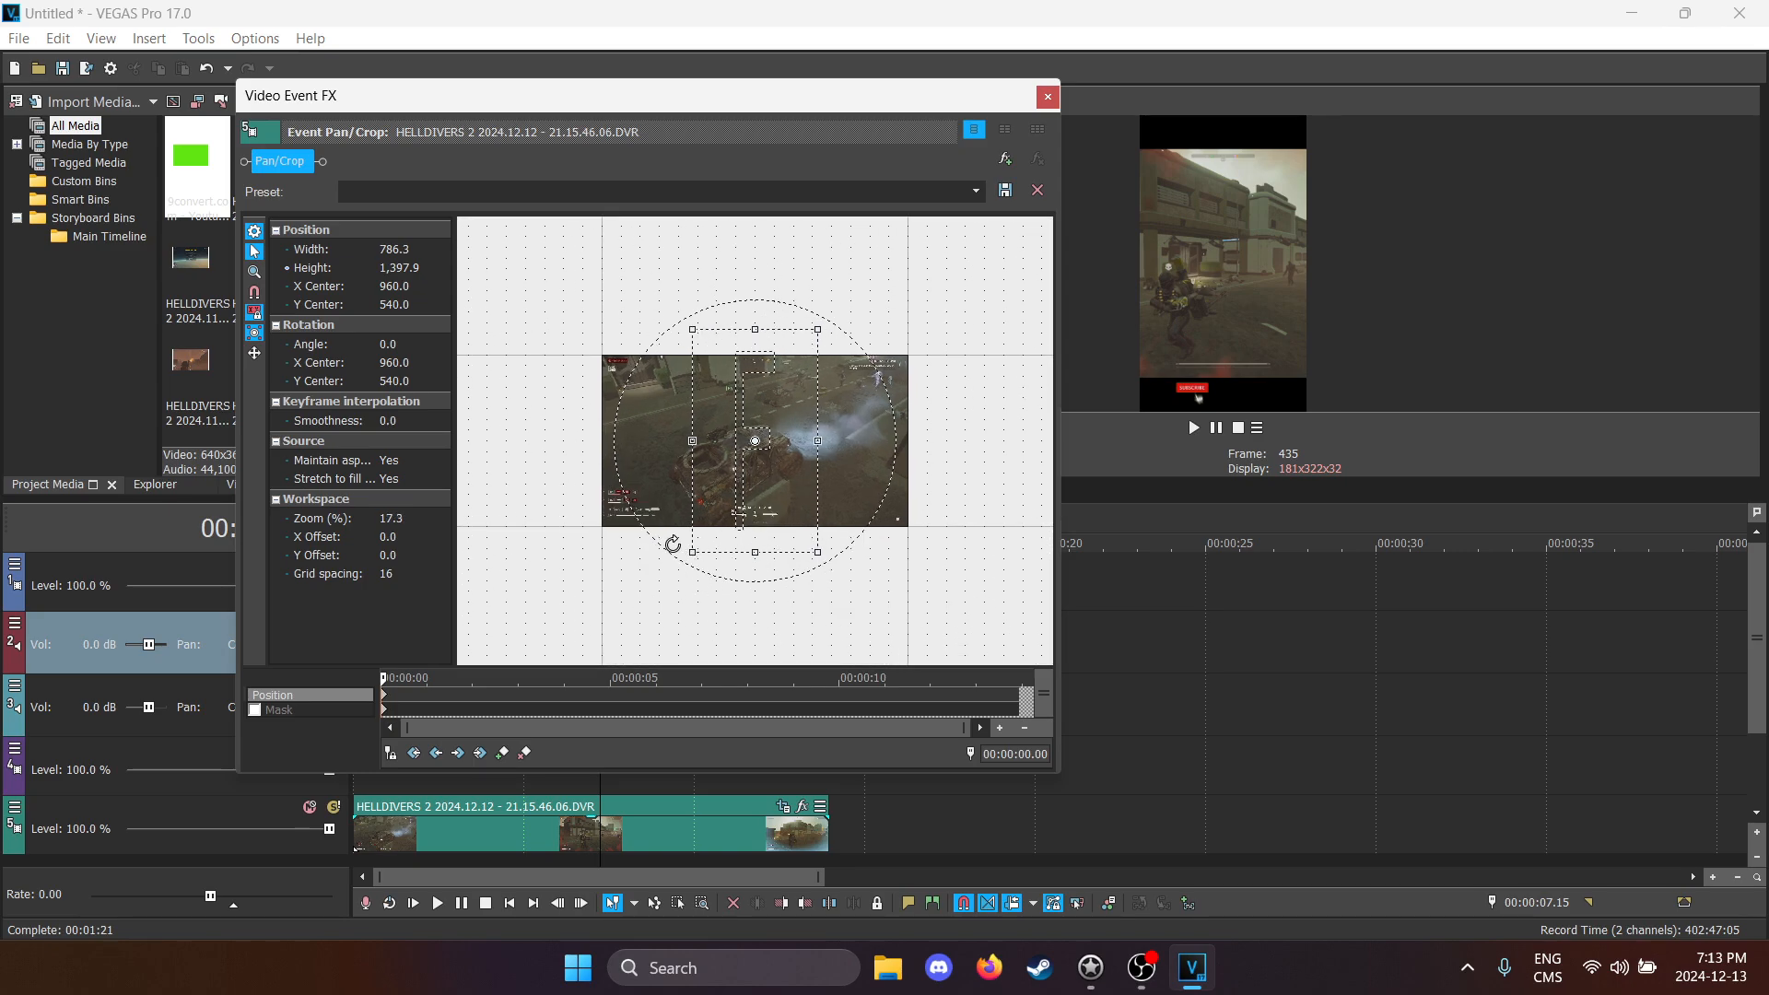
scroll(673, 543, up, 2)
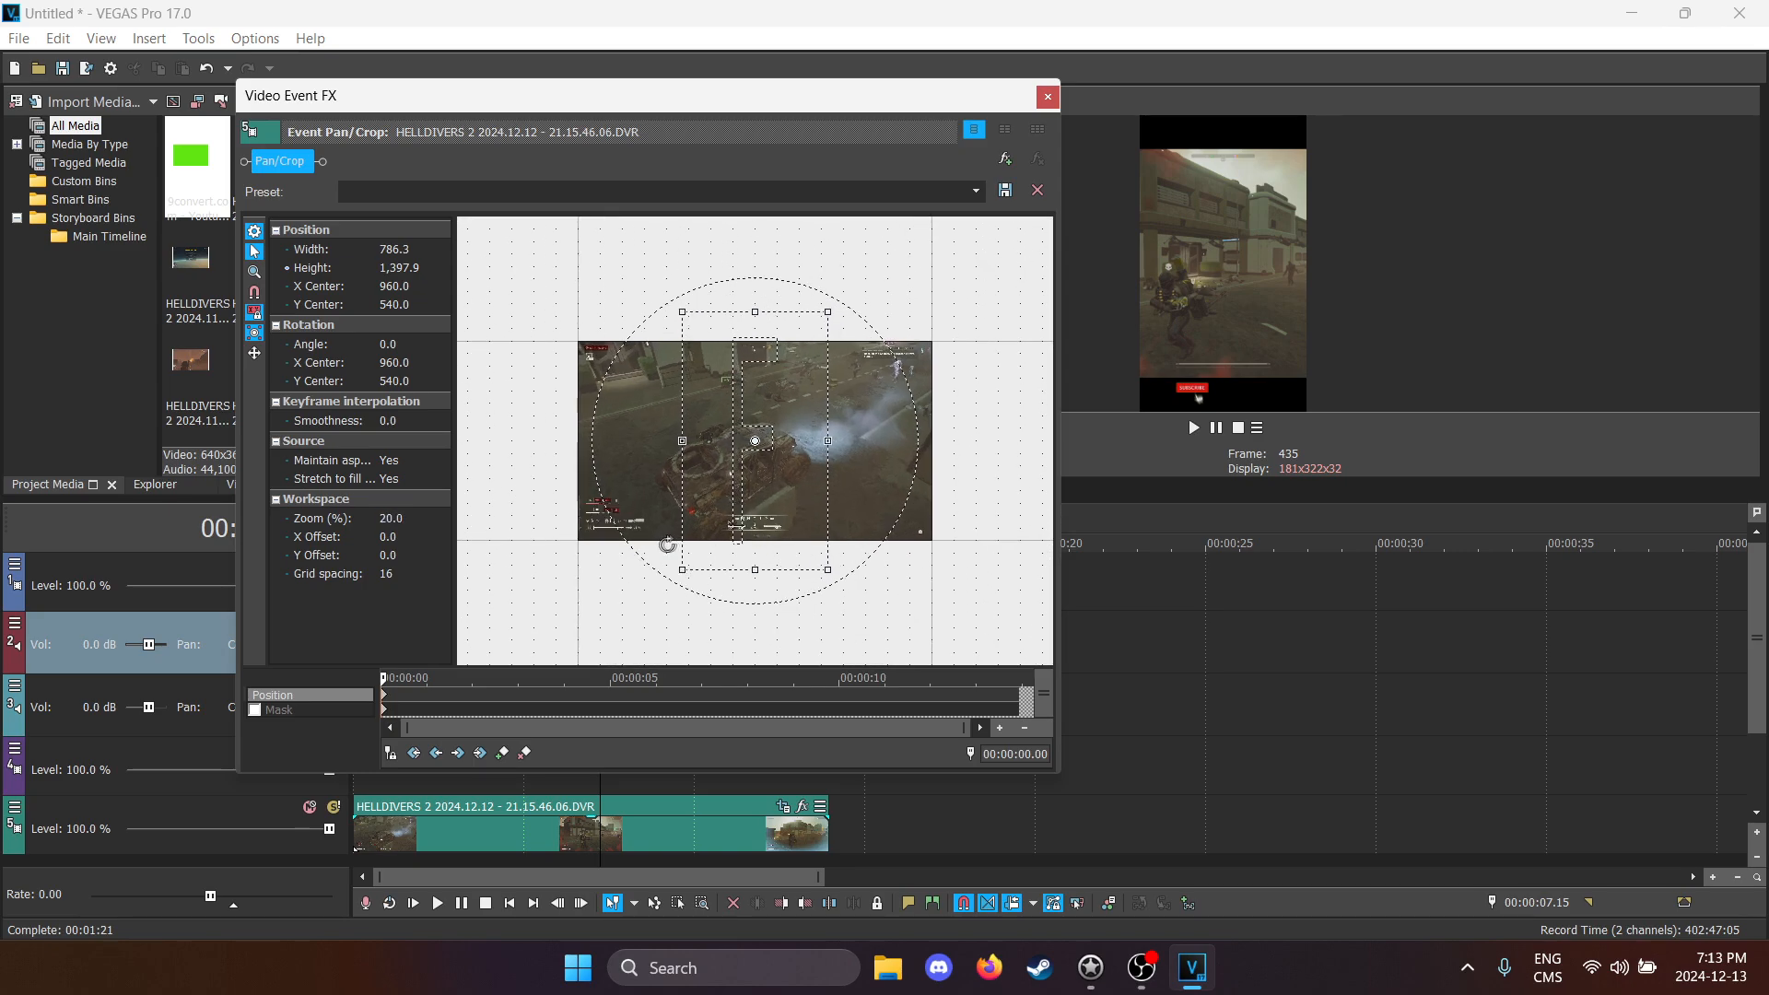
Step: Play the short from the start to check the overlay and crop, and place the cursor on the subscribe clip's audio at about 00:00:07.47
click(507, 905)
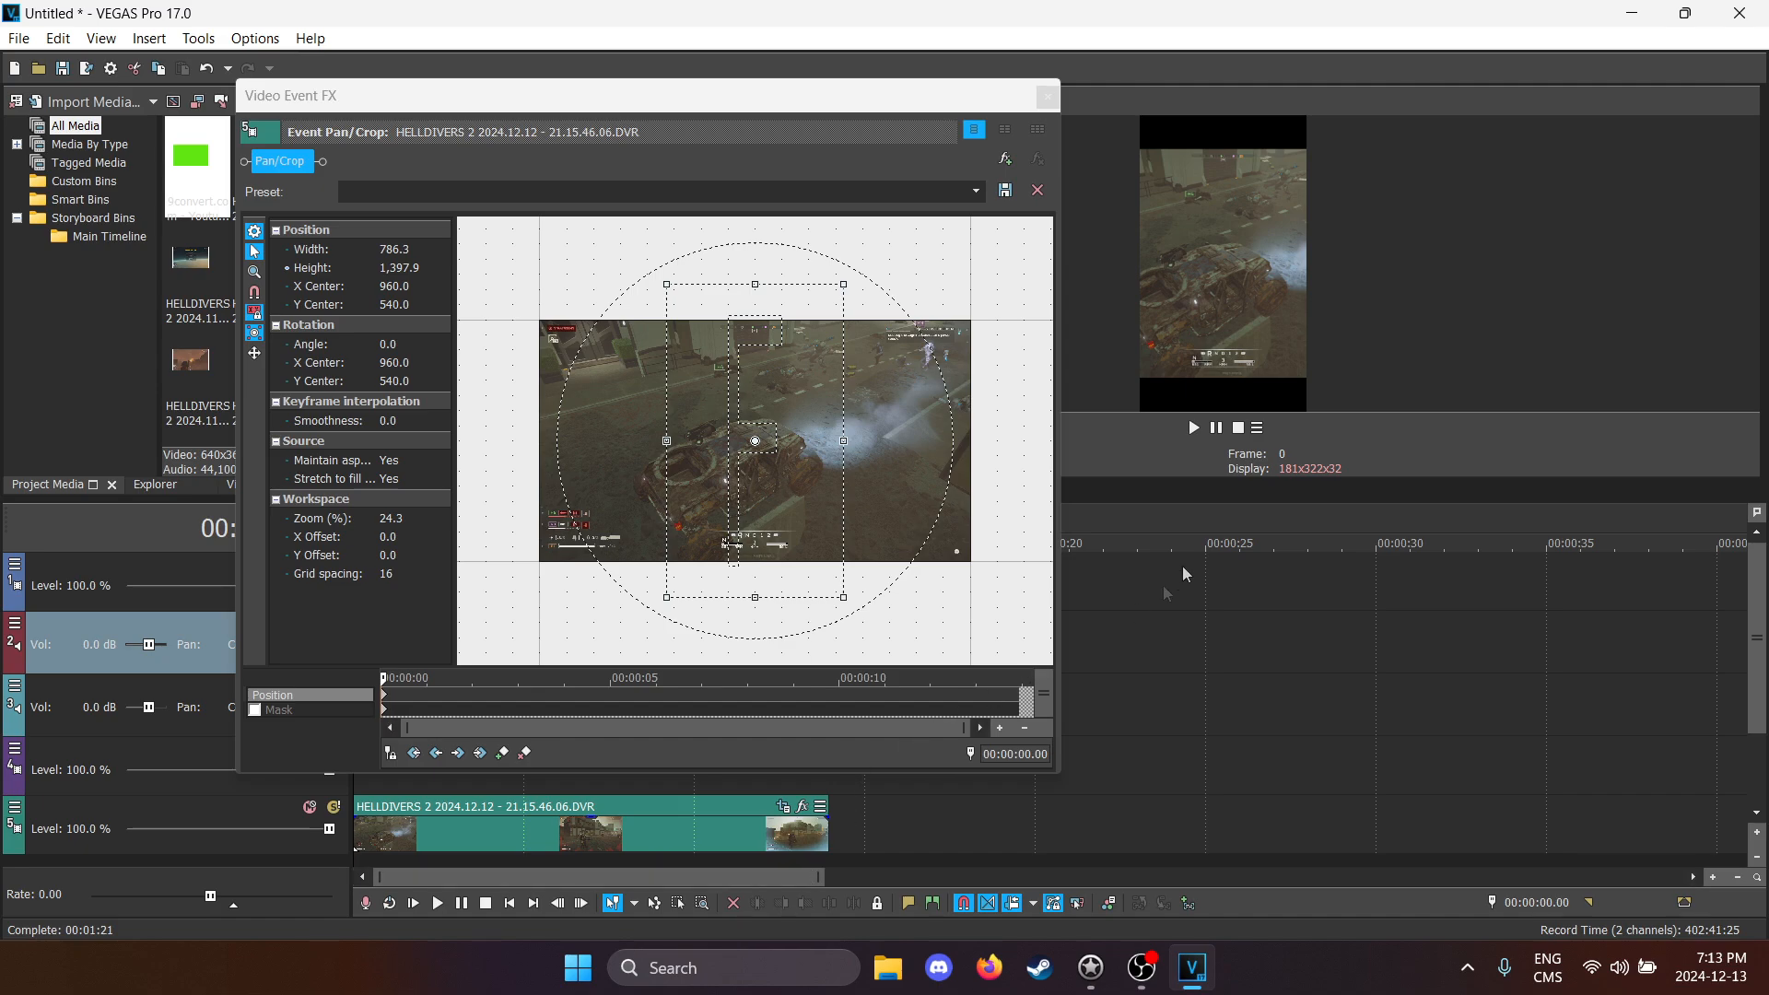
click(1193, 428)
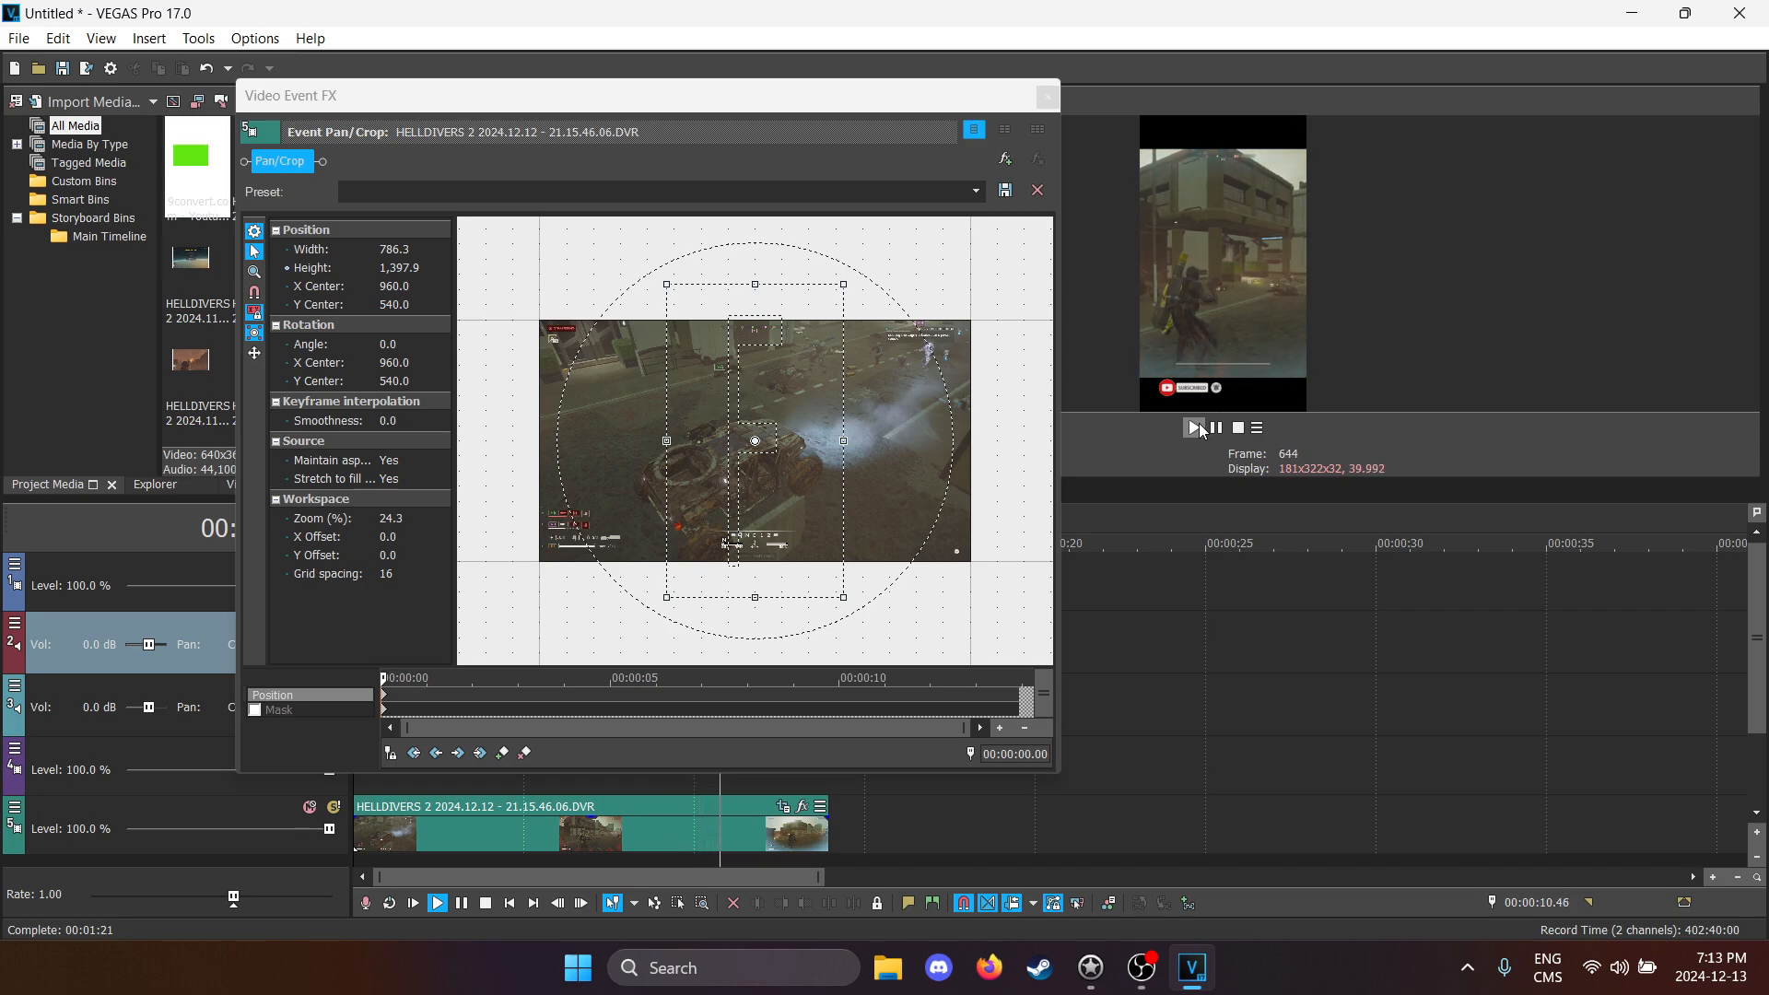
click(1223, 433)
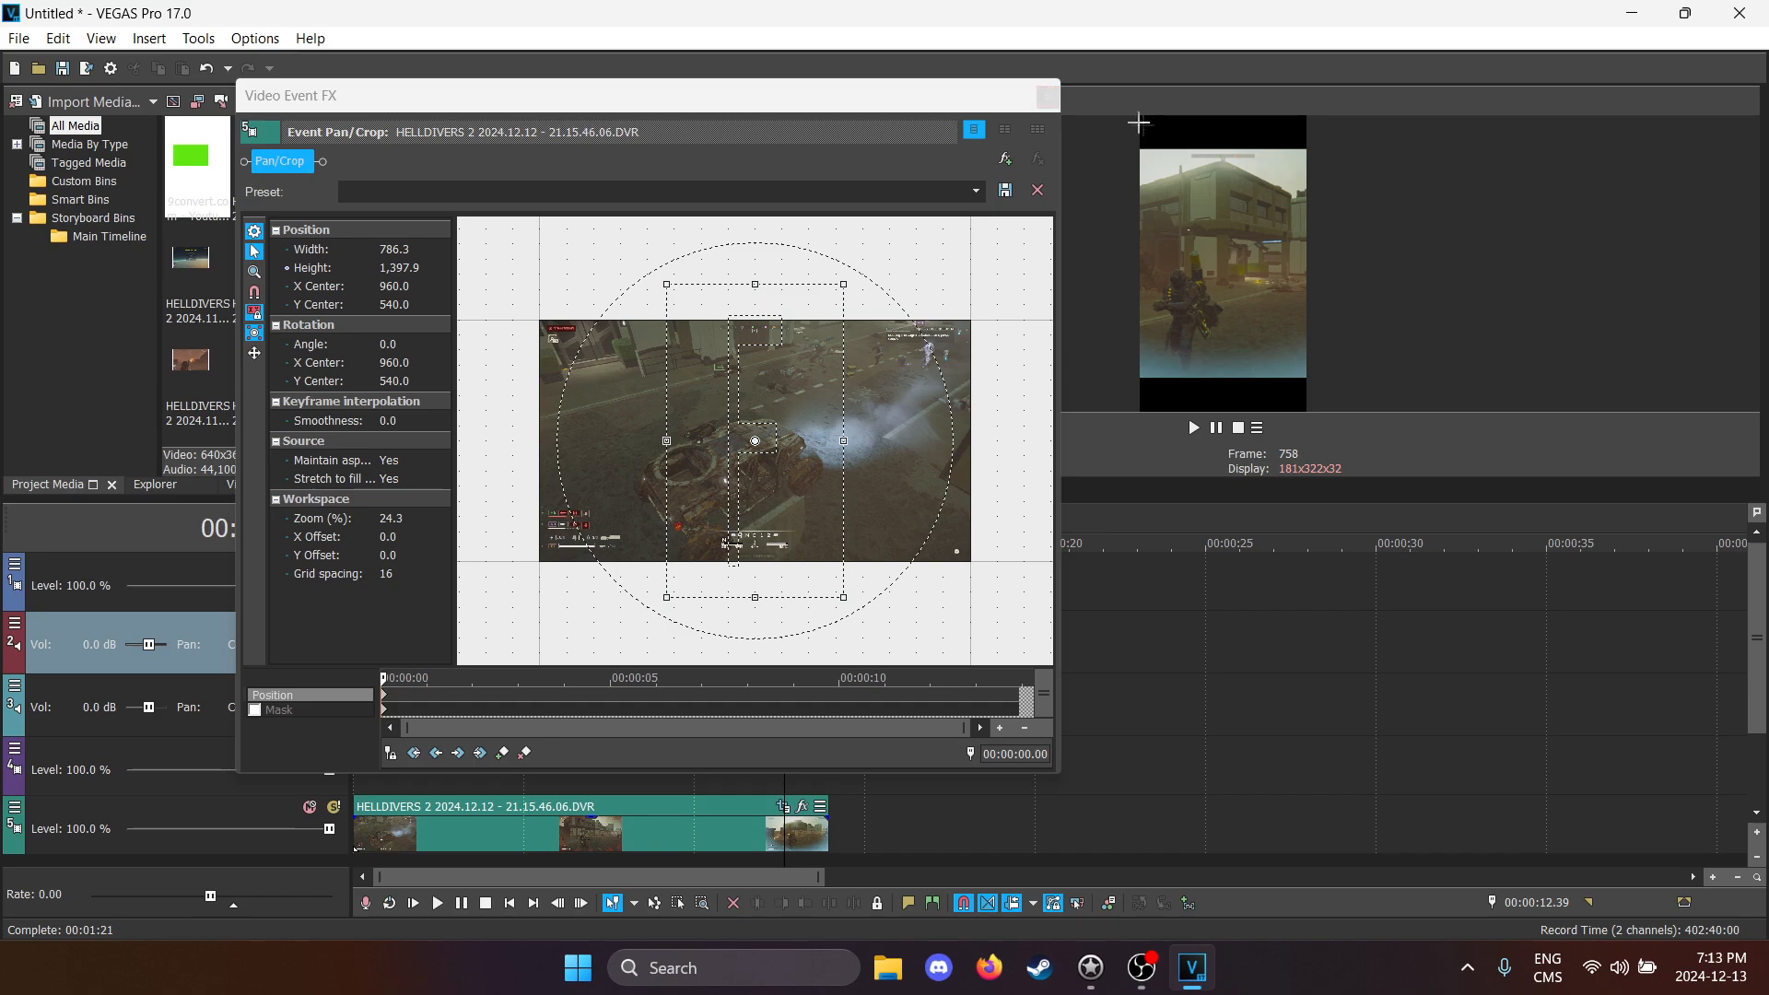
click(1046, 98)
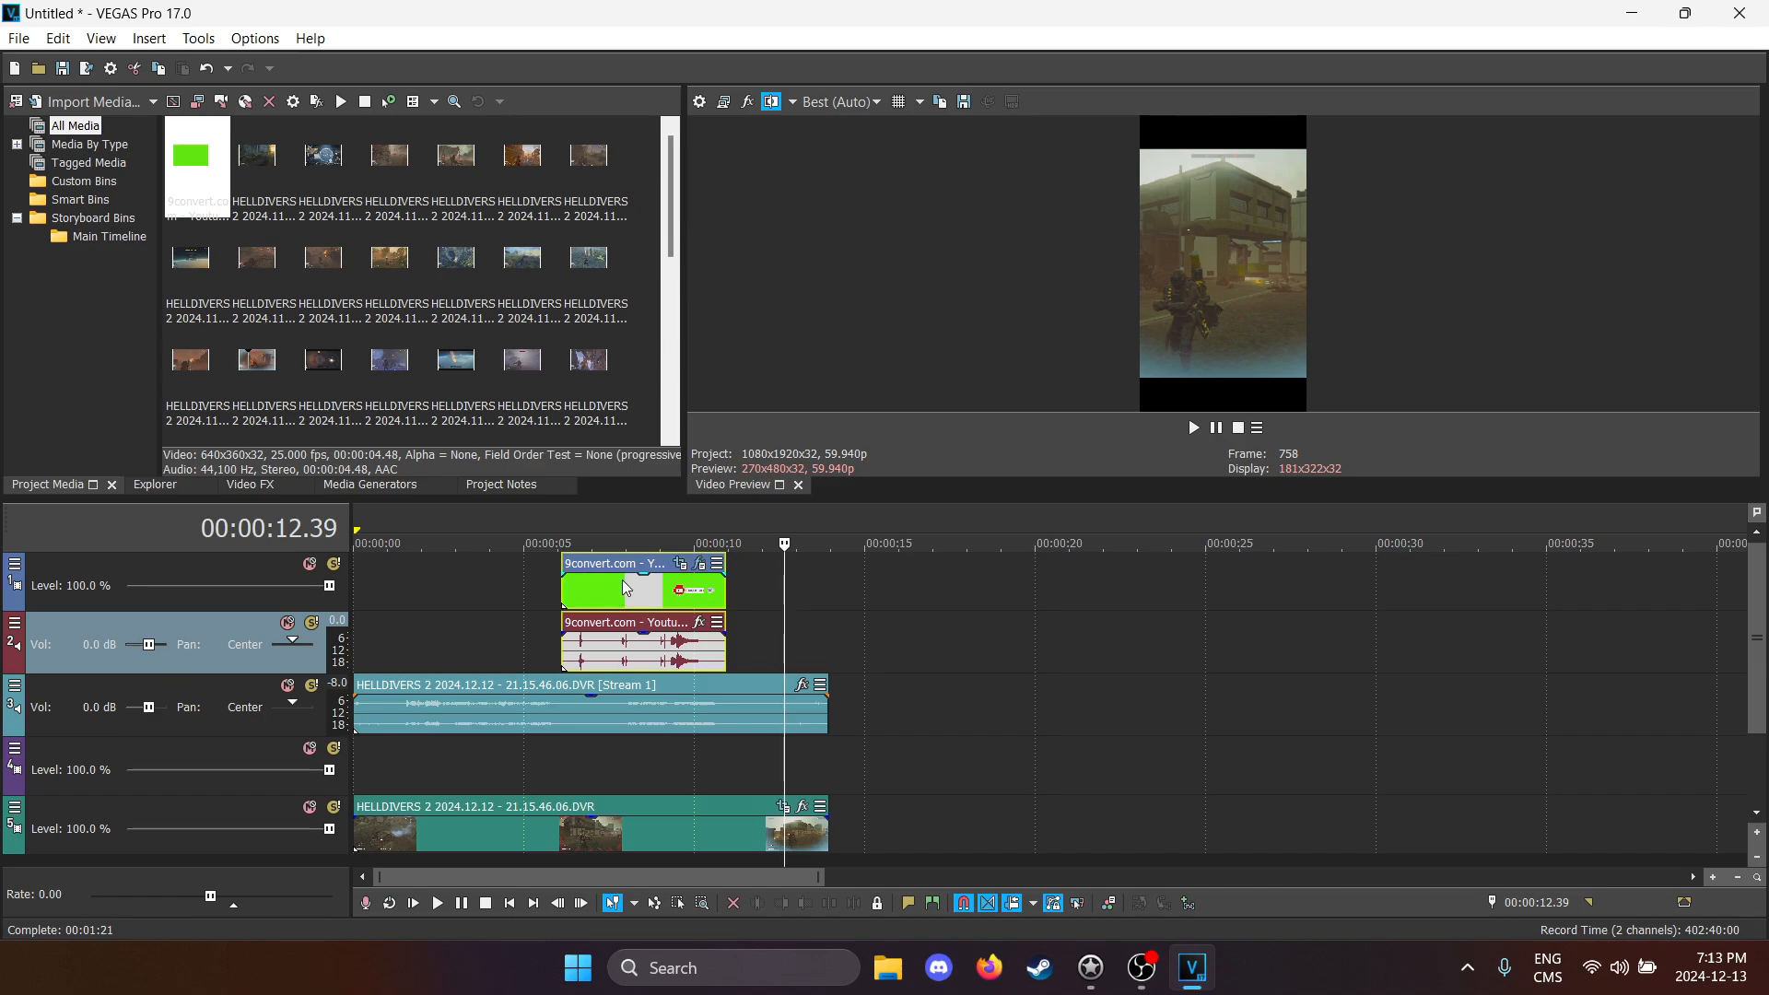
click(619, 625)
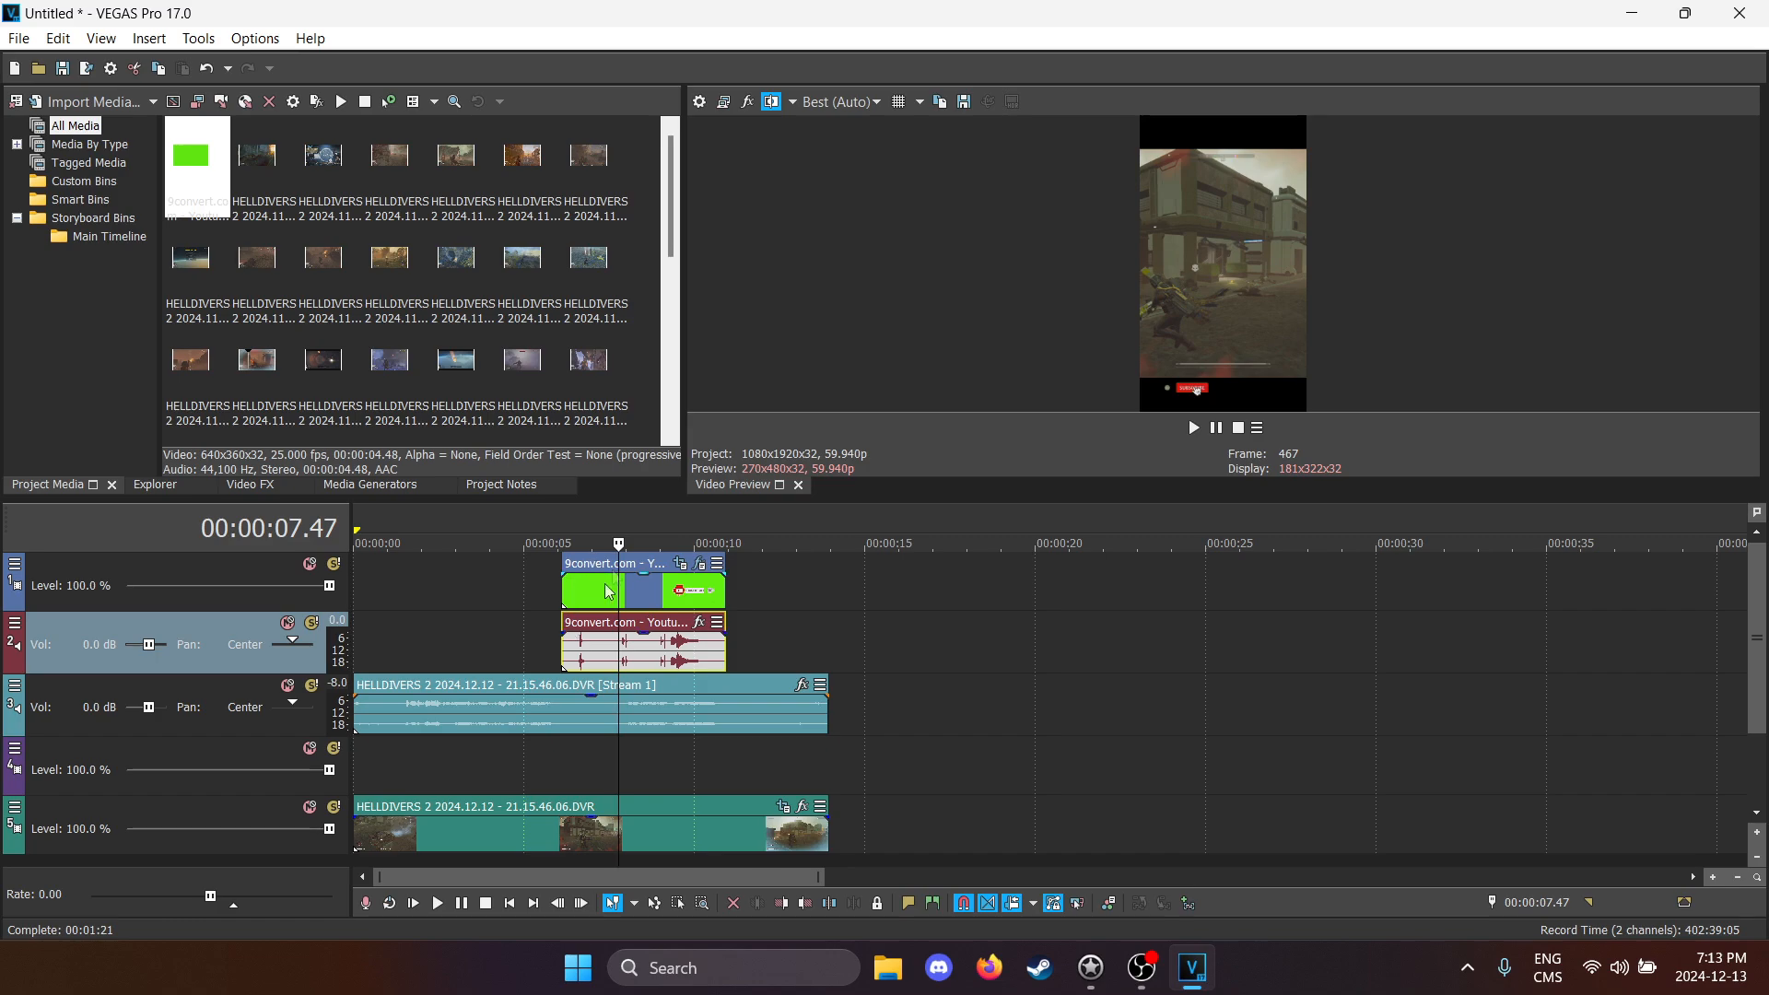
Step: Delete the subscribe clip's audio from track 2 and shift its video on track 1 to end together with the gameplay clip
drag(594, 626, 1076, 648)
key(Delete)
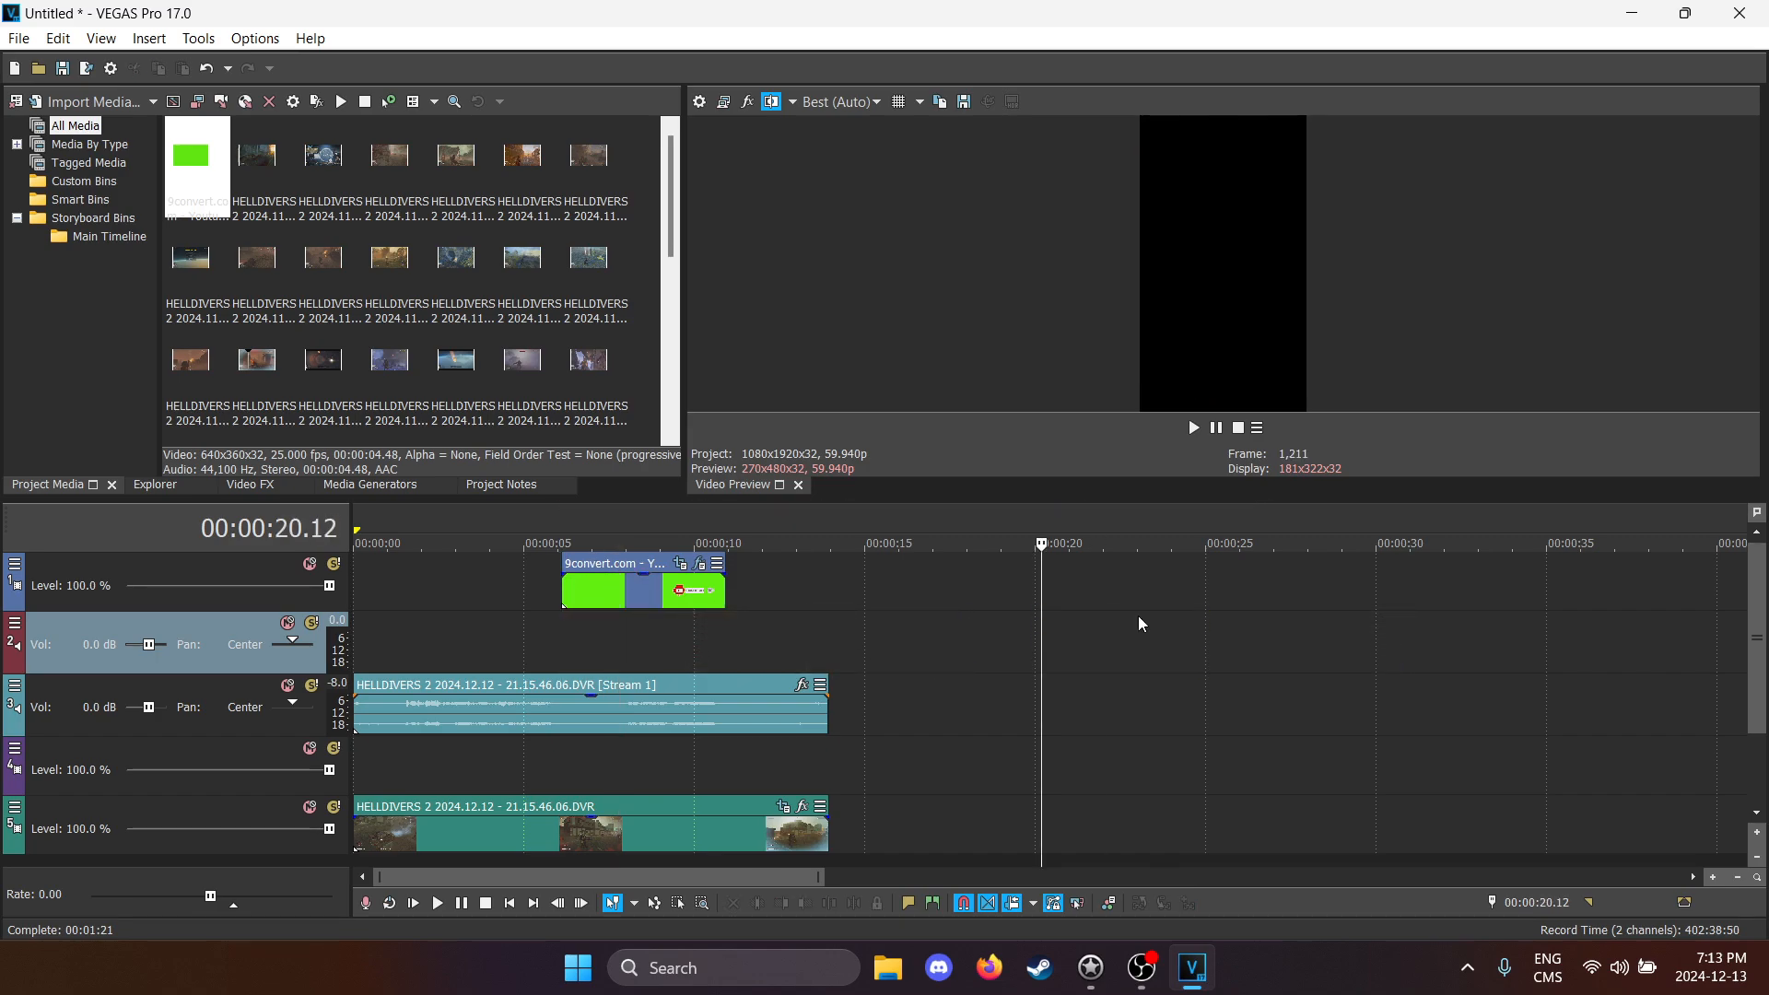
click(612, 645)
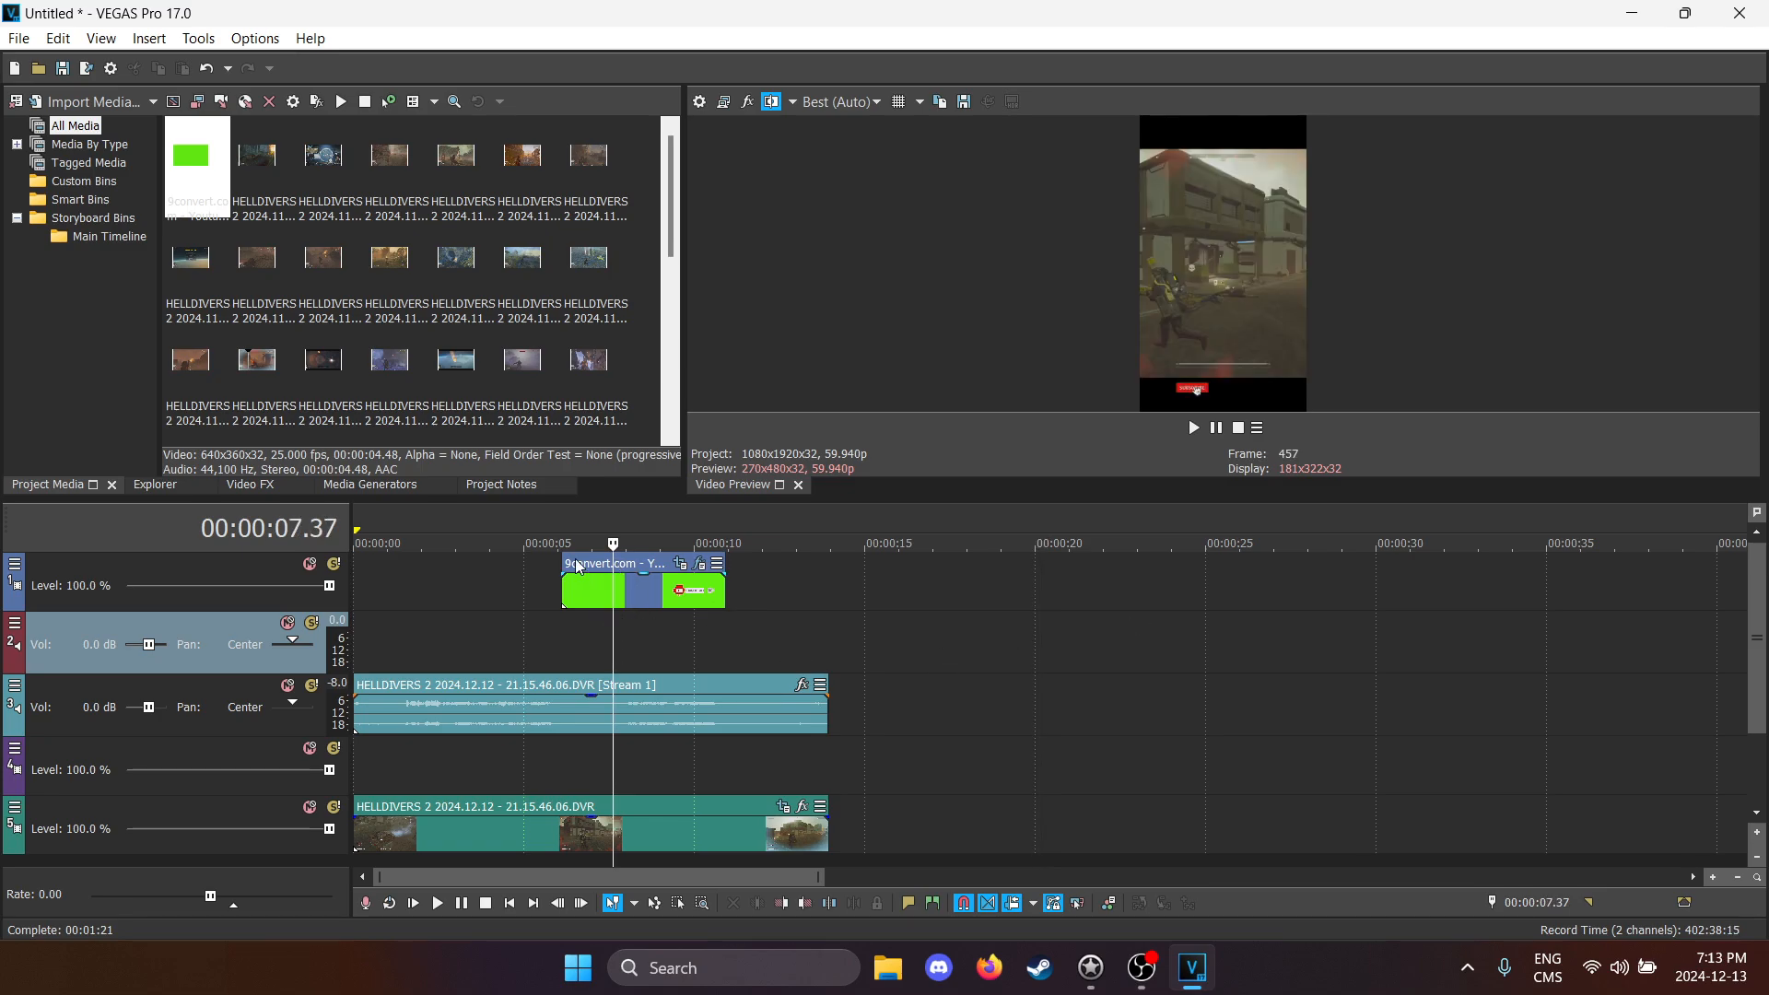
drag(578, 566, 684, 570)
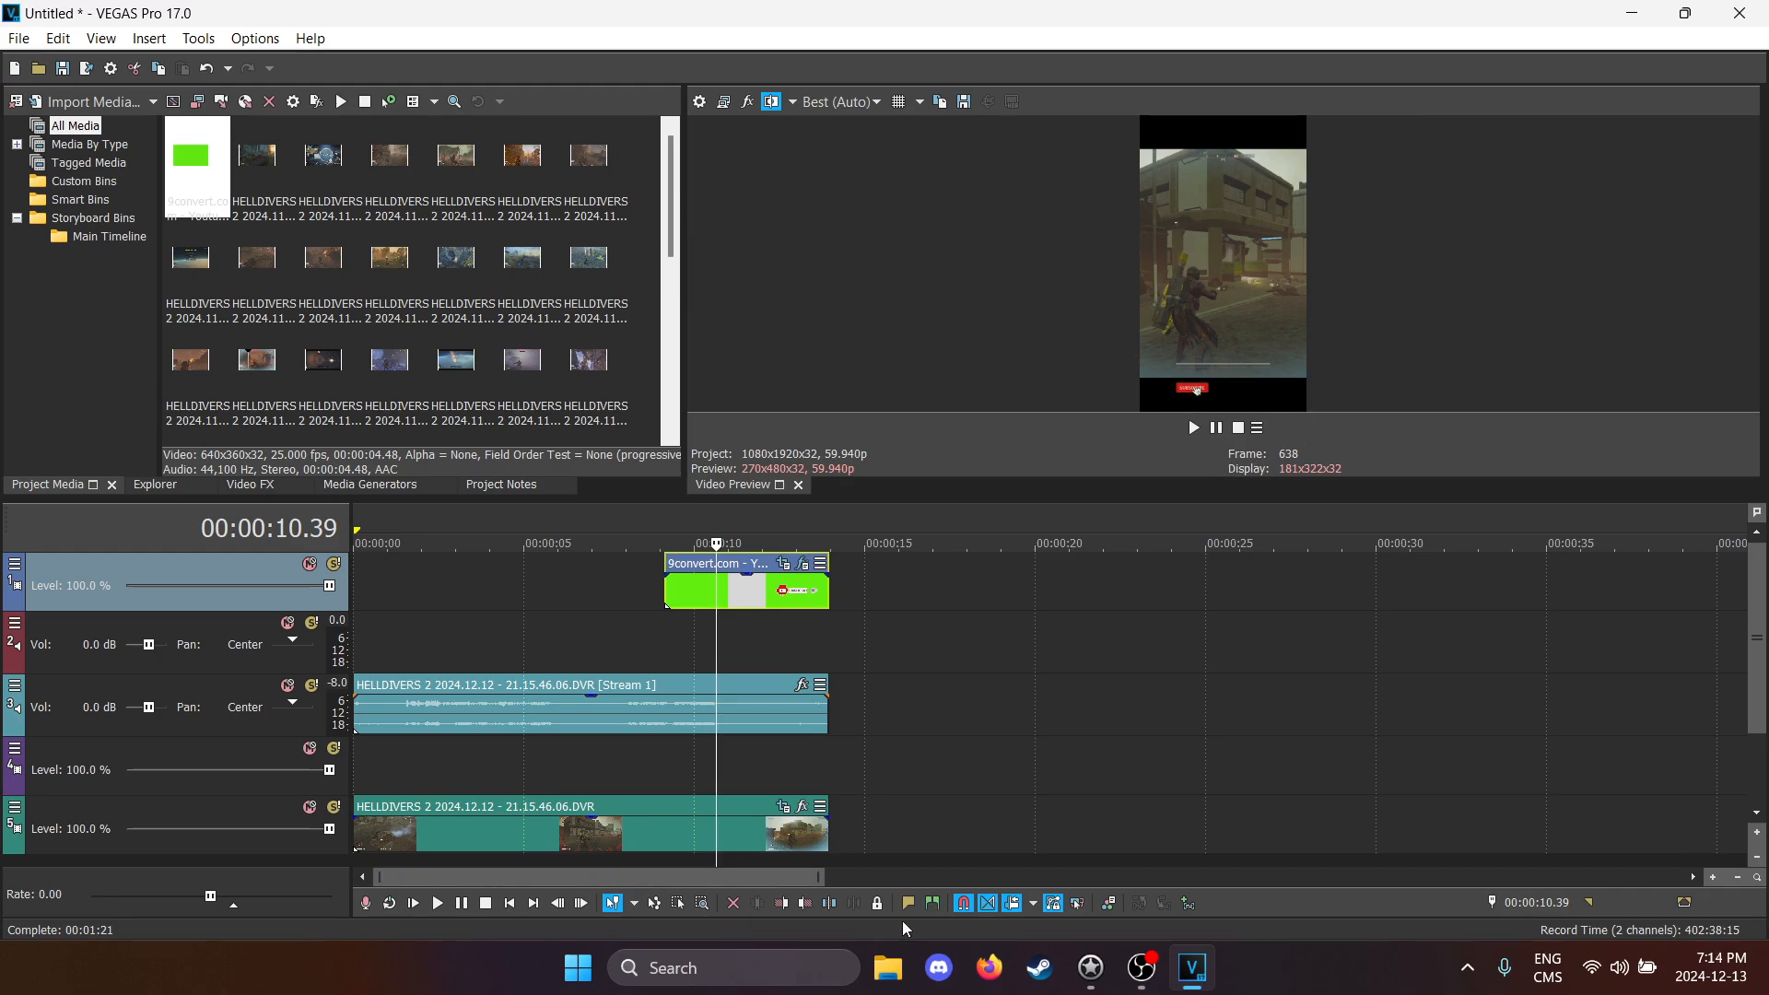
Step: Play the short from the start through its end to check the subscribe button's new timing
click(511, 905)
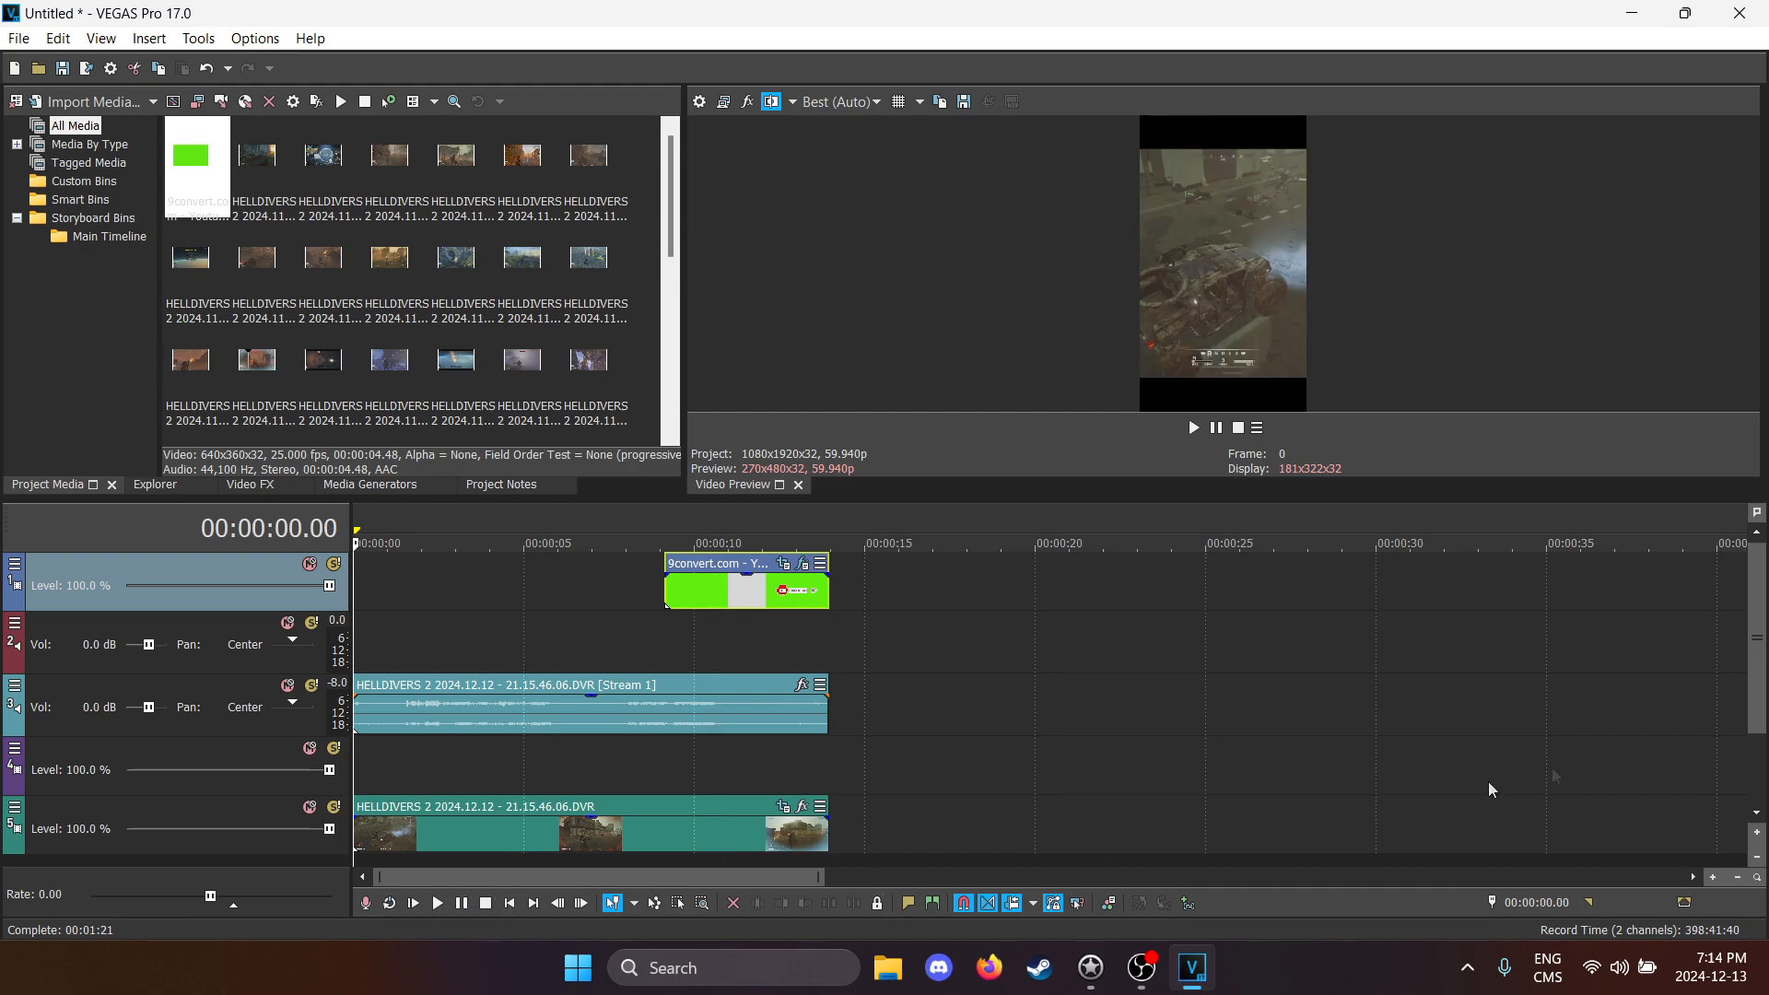
click(1191, 428)
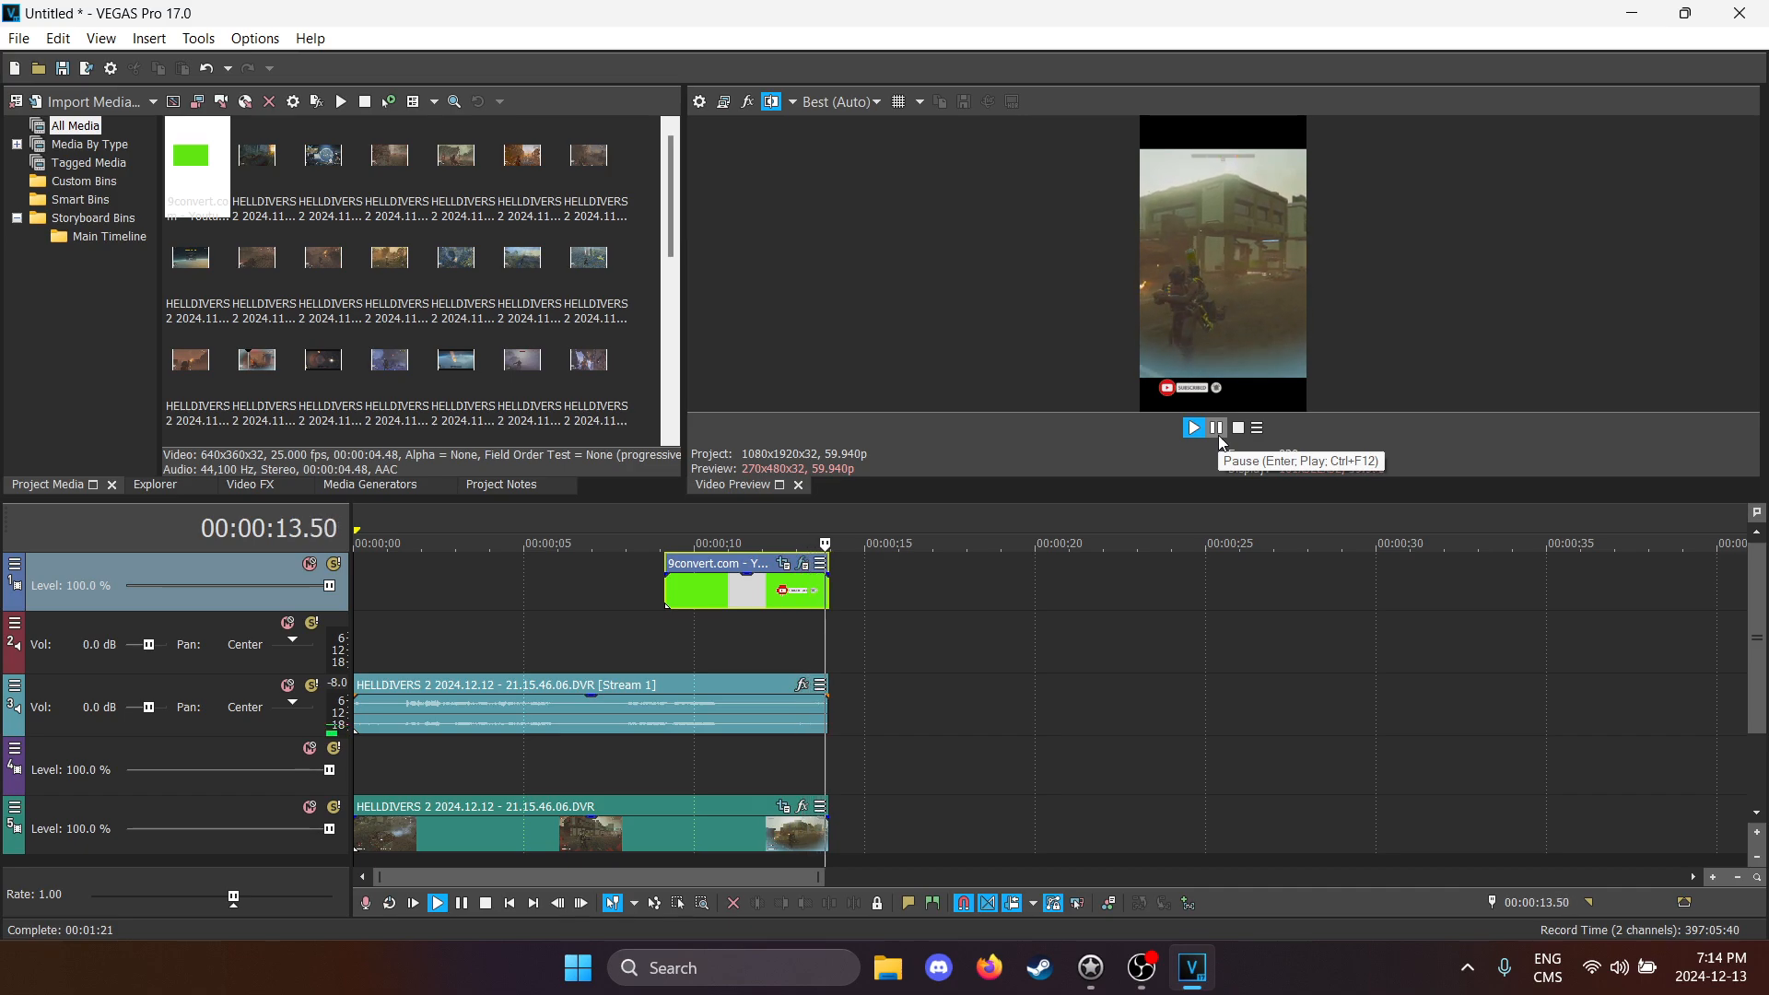
click(1218, 435)
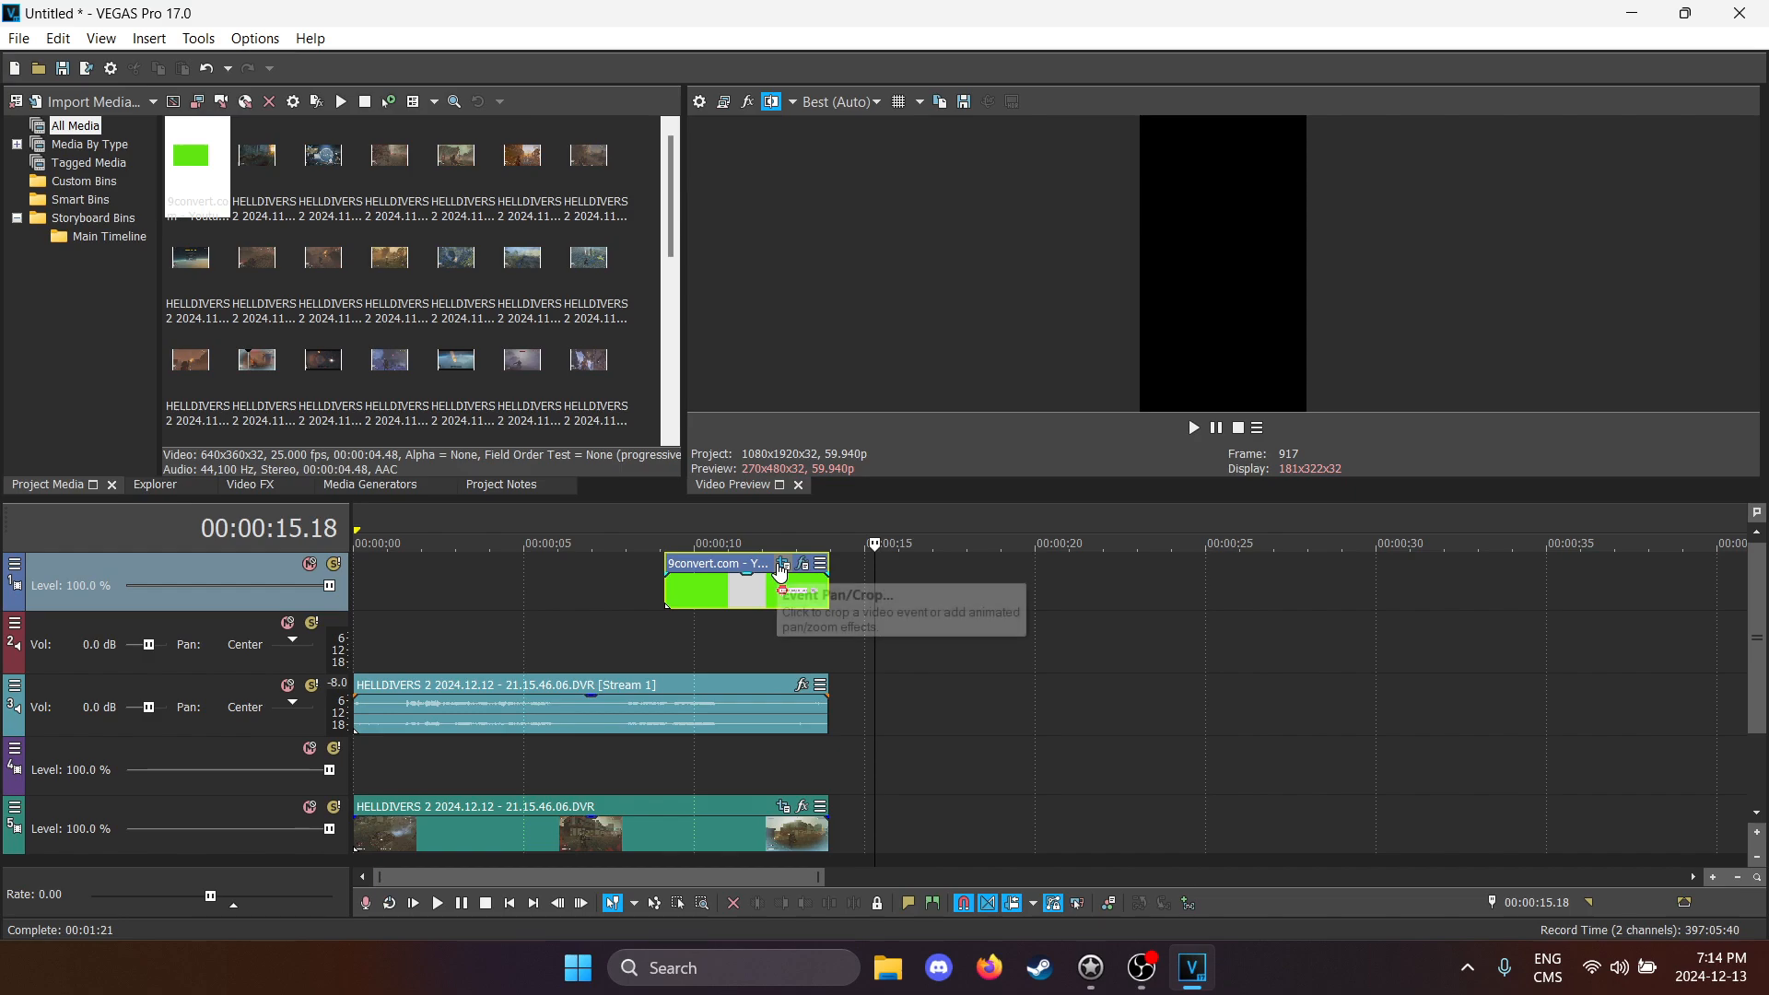
Step: Start rendering the project as a file and look through the MAGIX HEVC/AAC MP4 templates, keeping Yuotubeshortmode selected
click(17, 40)
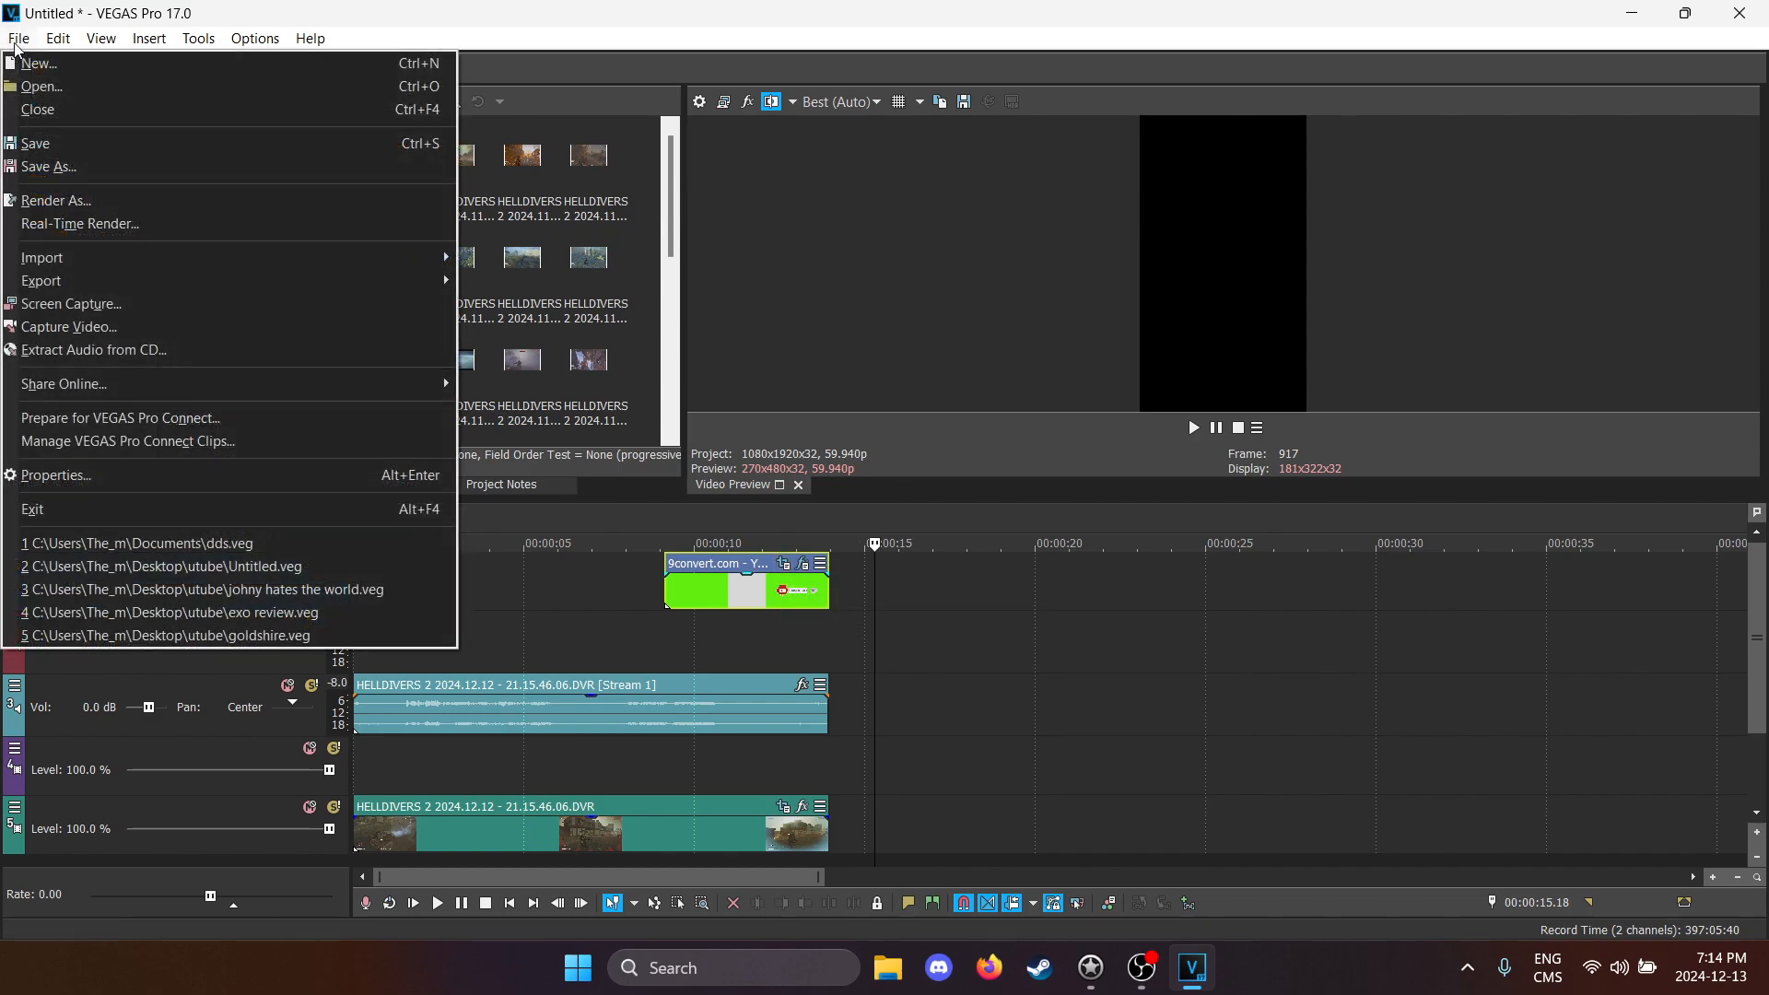
click(101, 199)
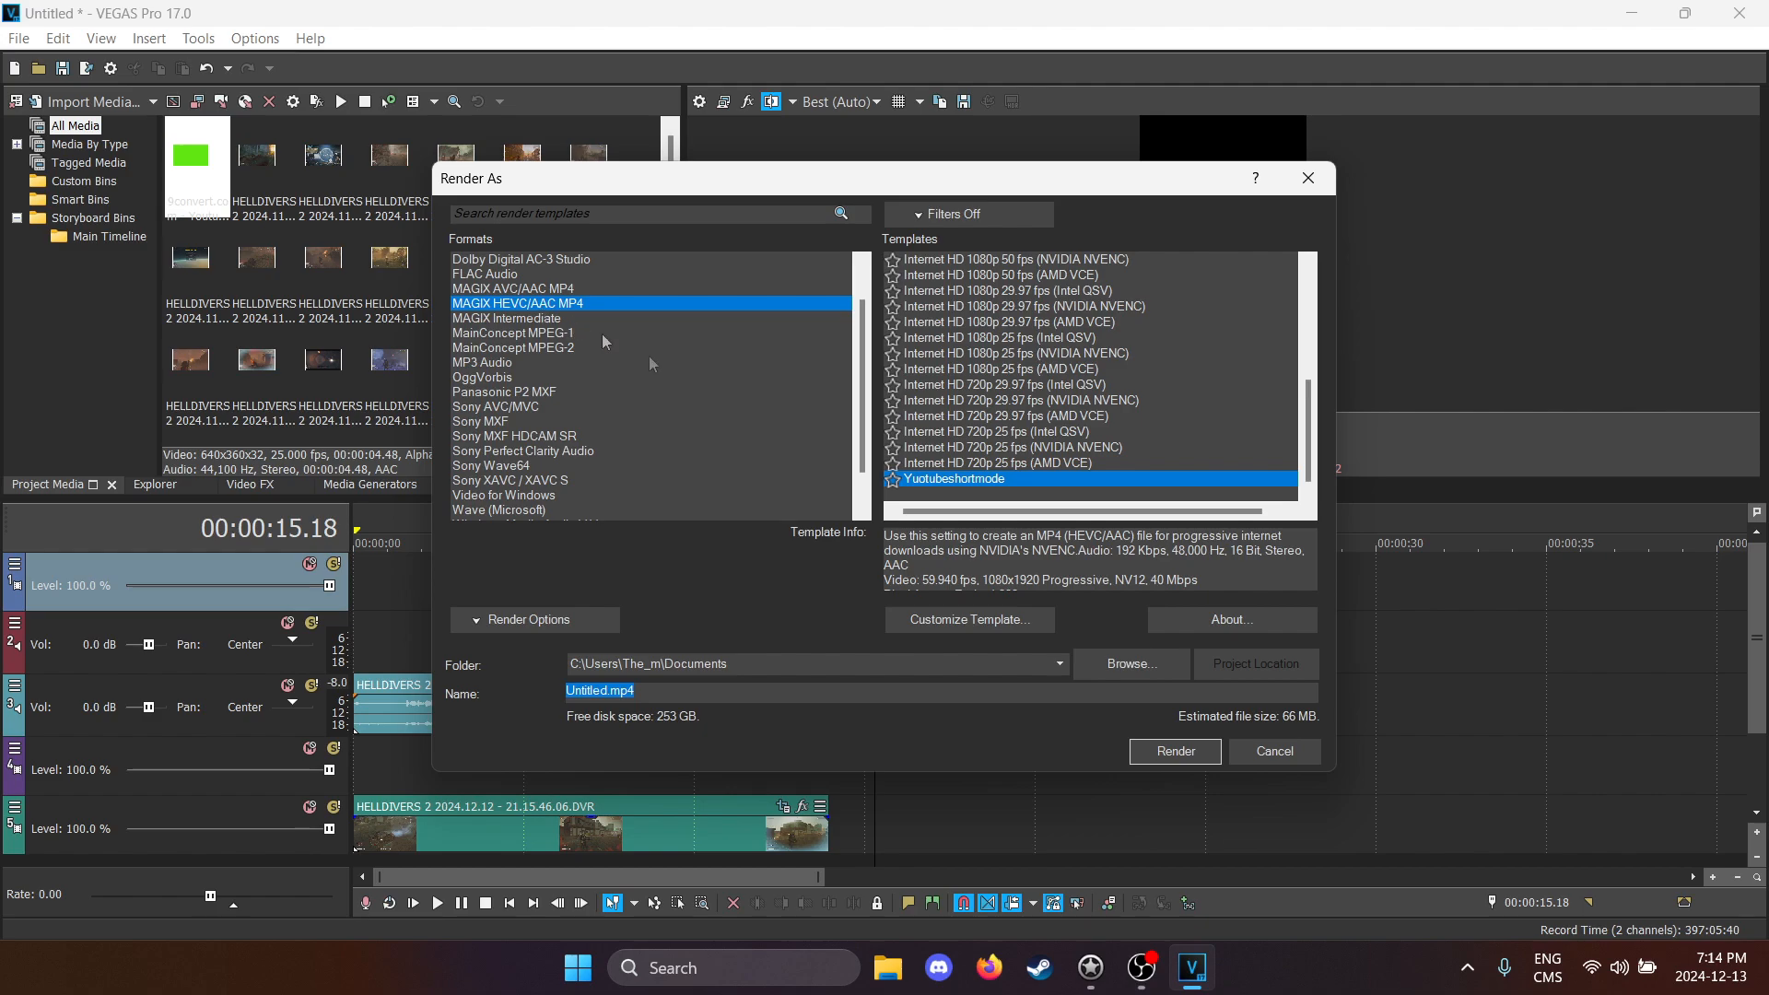
scroll(1048, 407, up, 6)
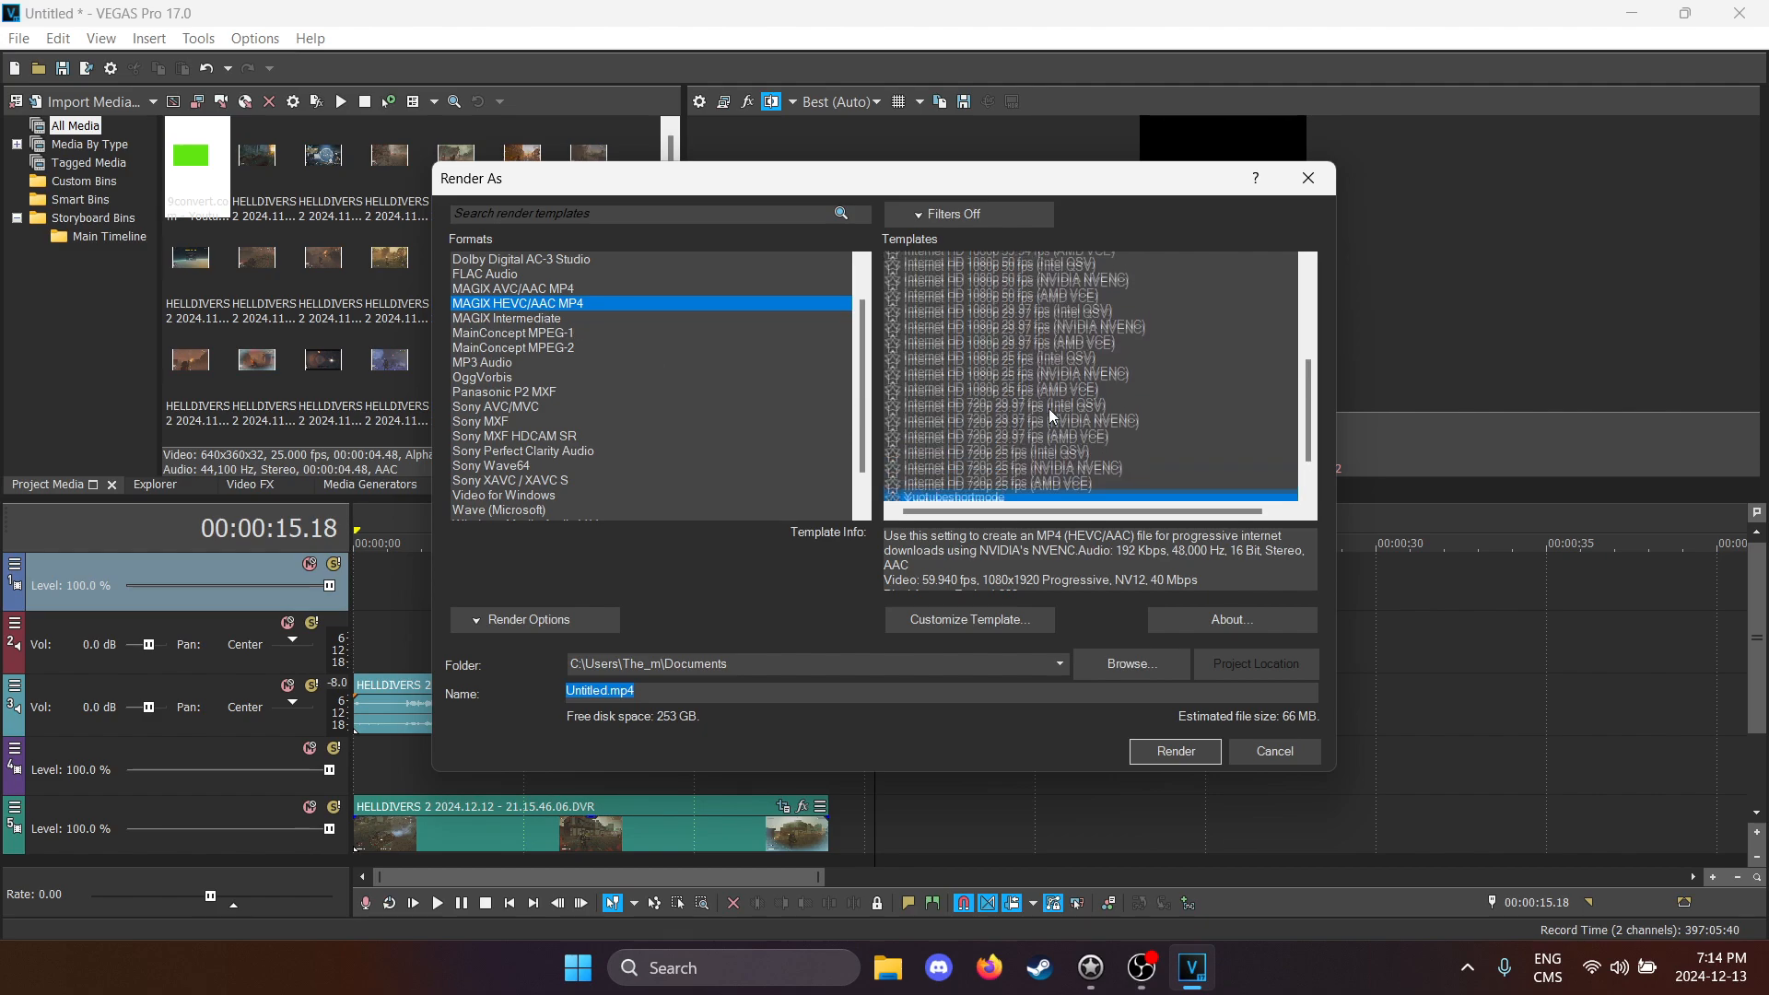
scroll(1049, 407, down, 6)
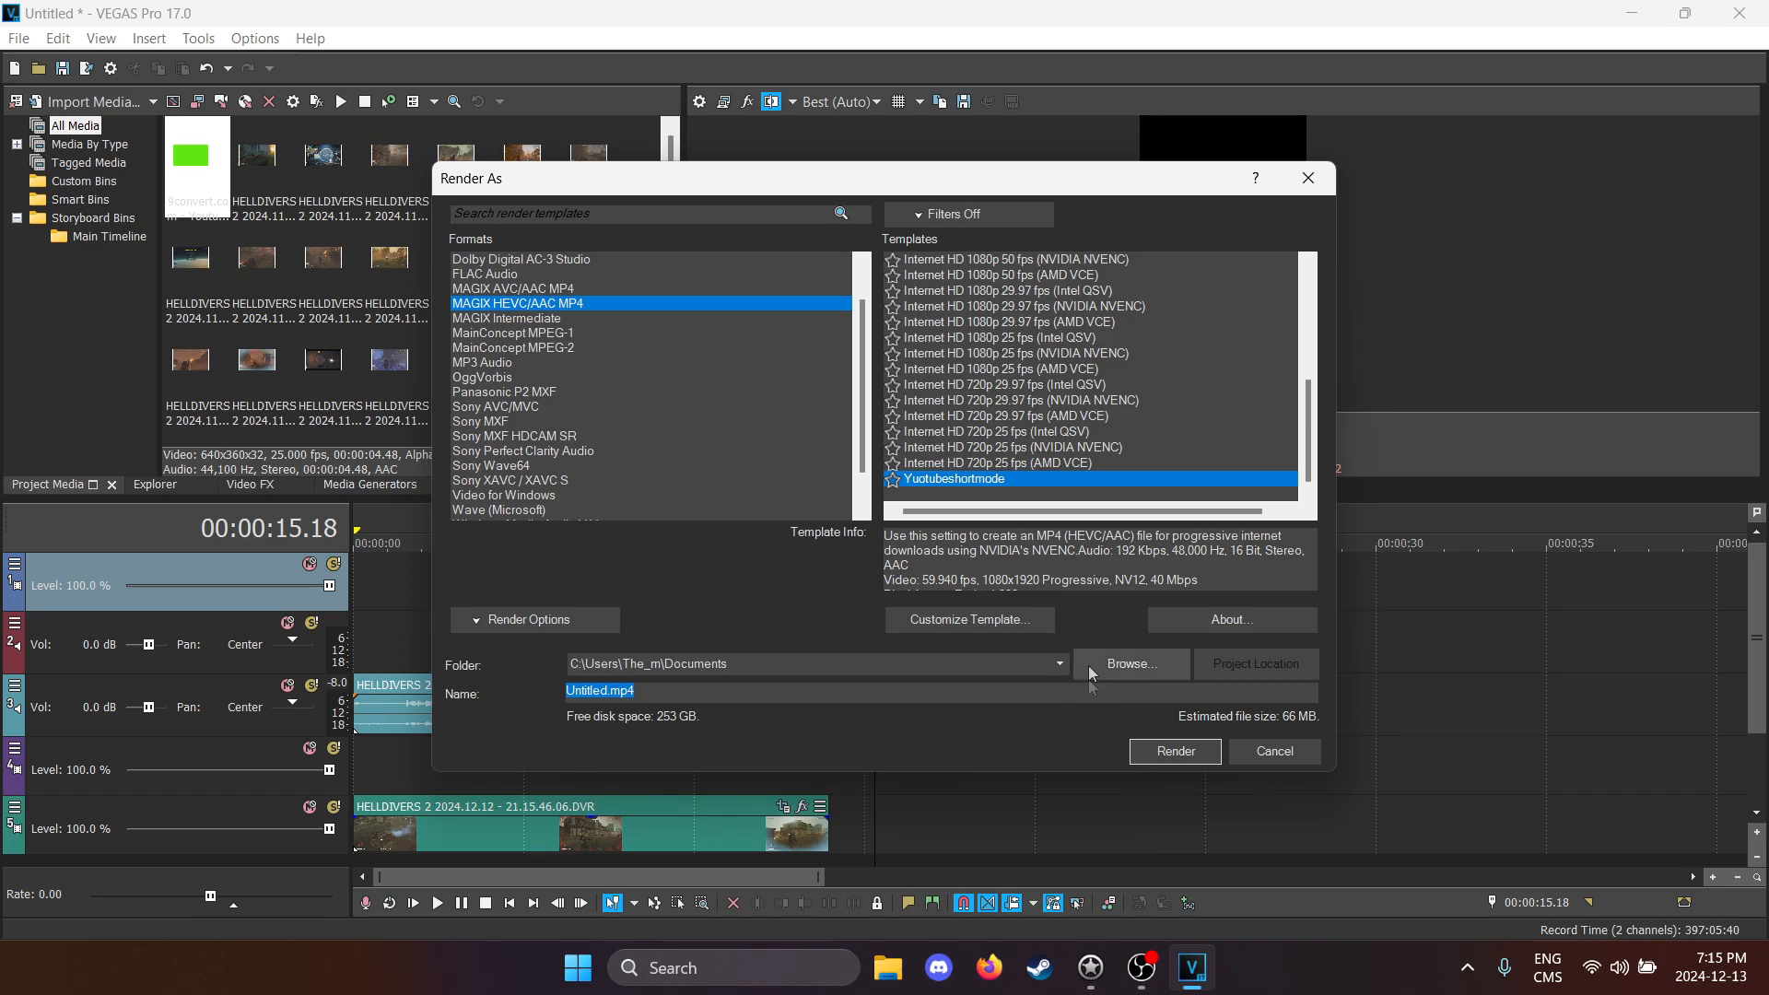
Step: Review the video, audio and system settings of the Yuotubeshortmode render template and accept them as they are
click(986, 620)
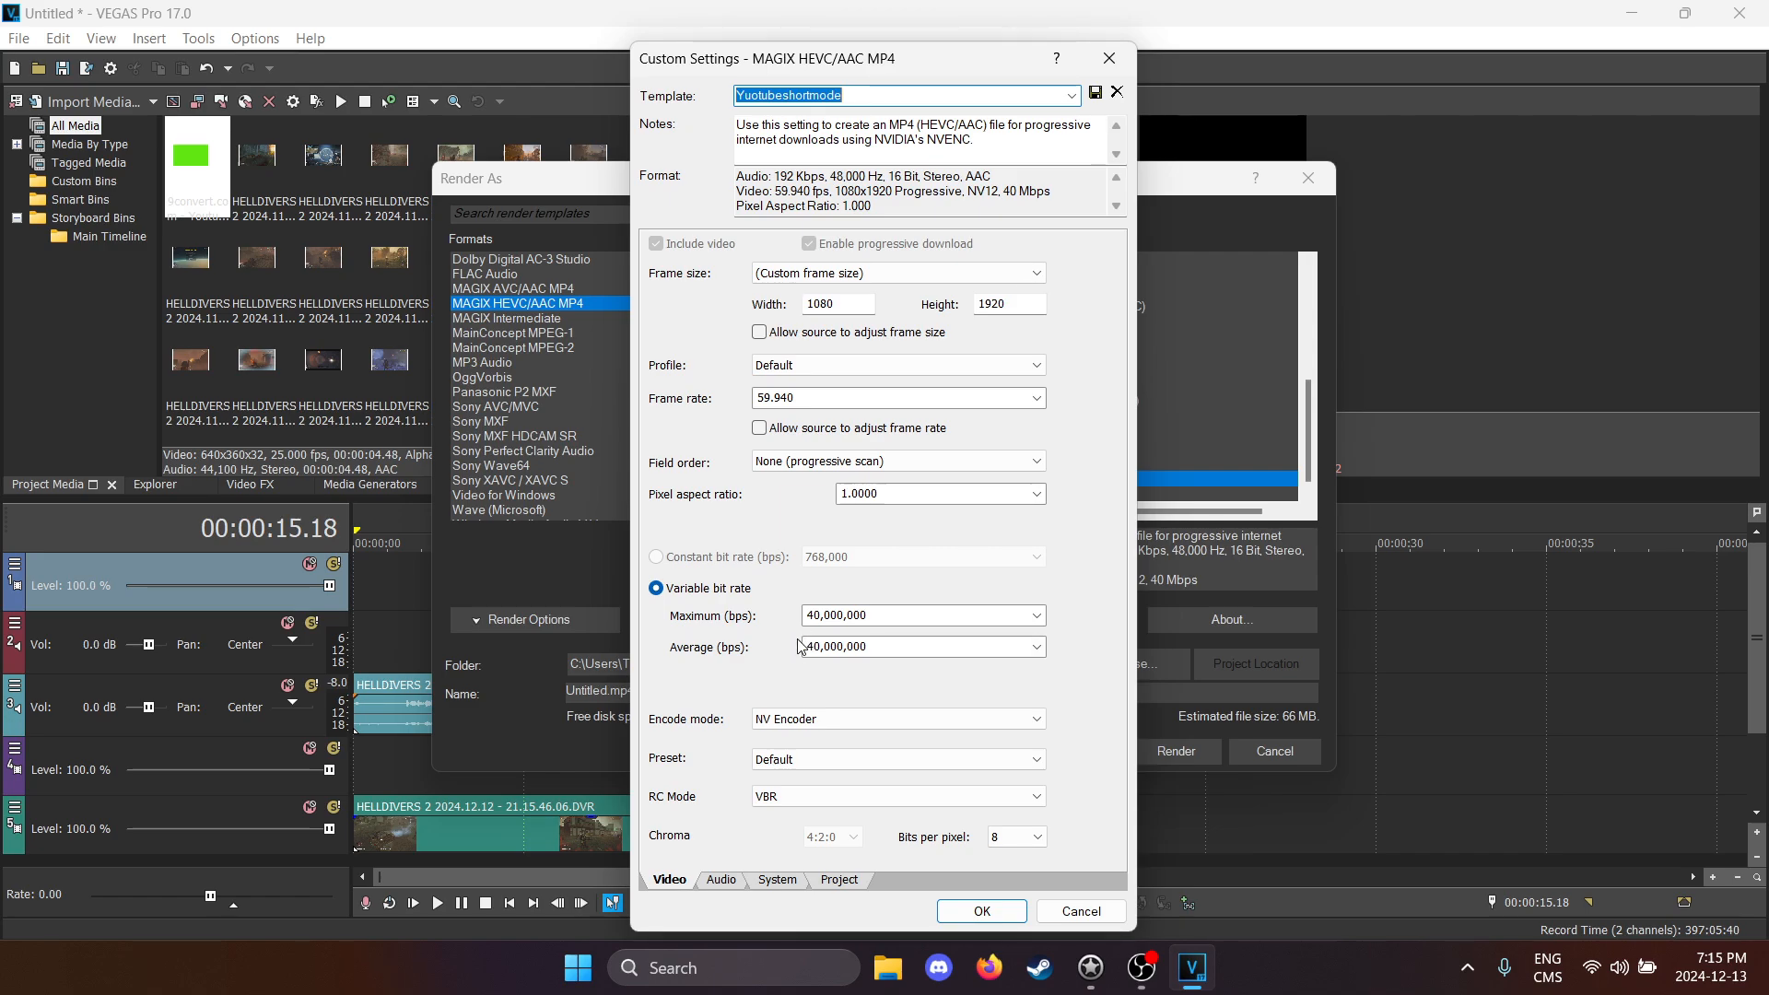
click(718, 881)
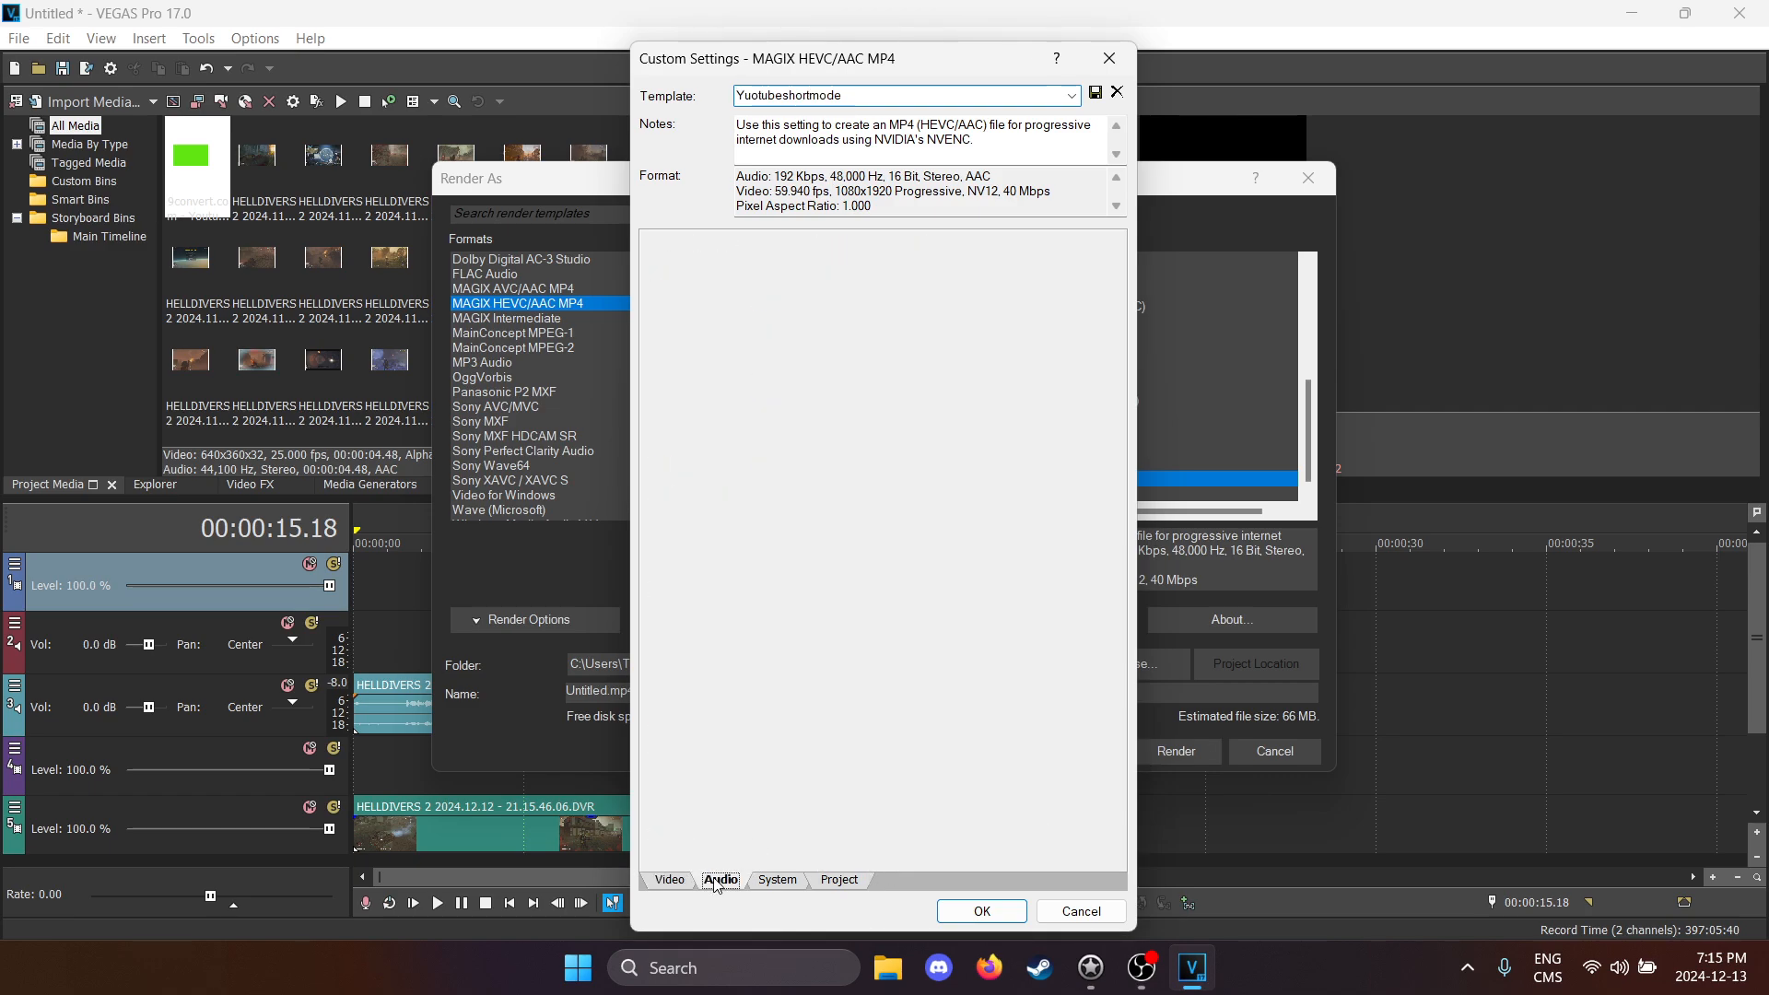
click(764, 880)
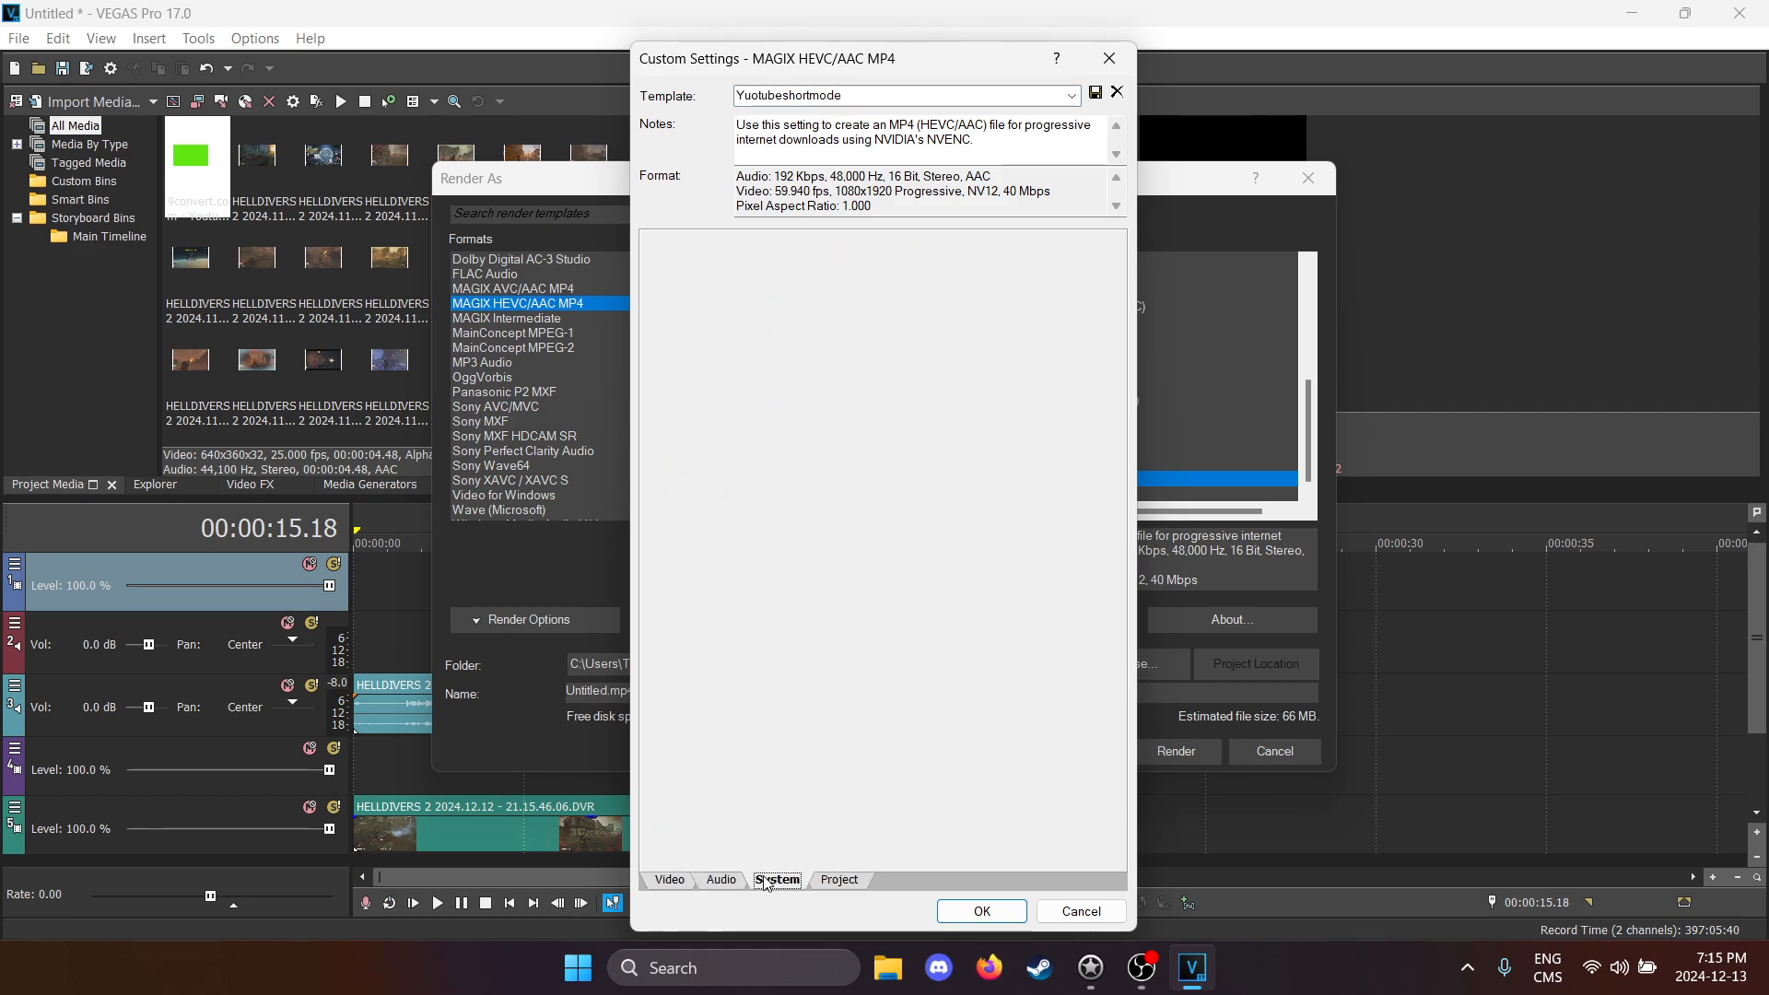
click(692, 881)
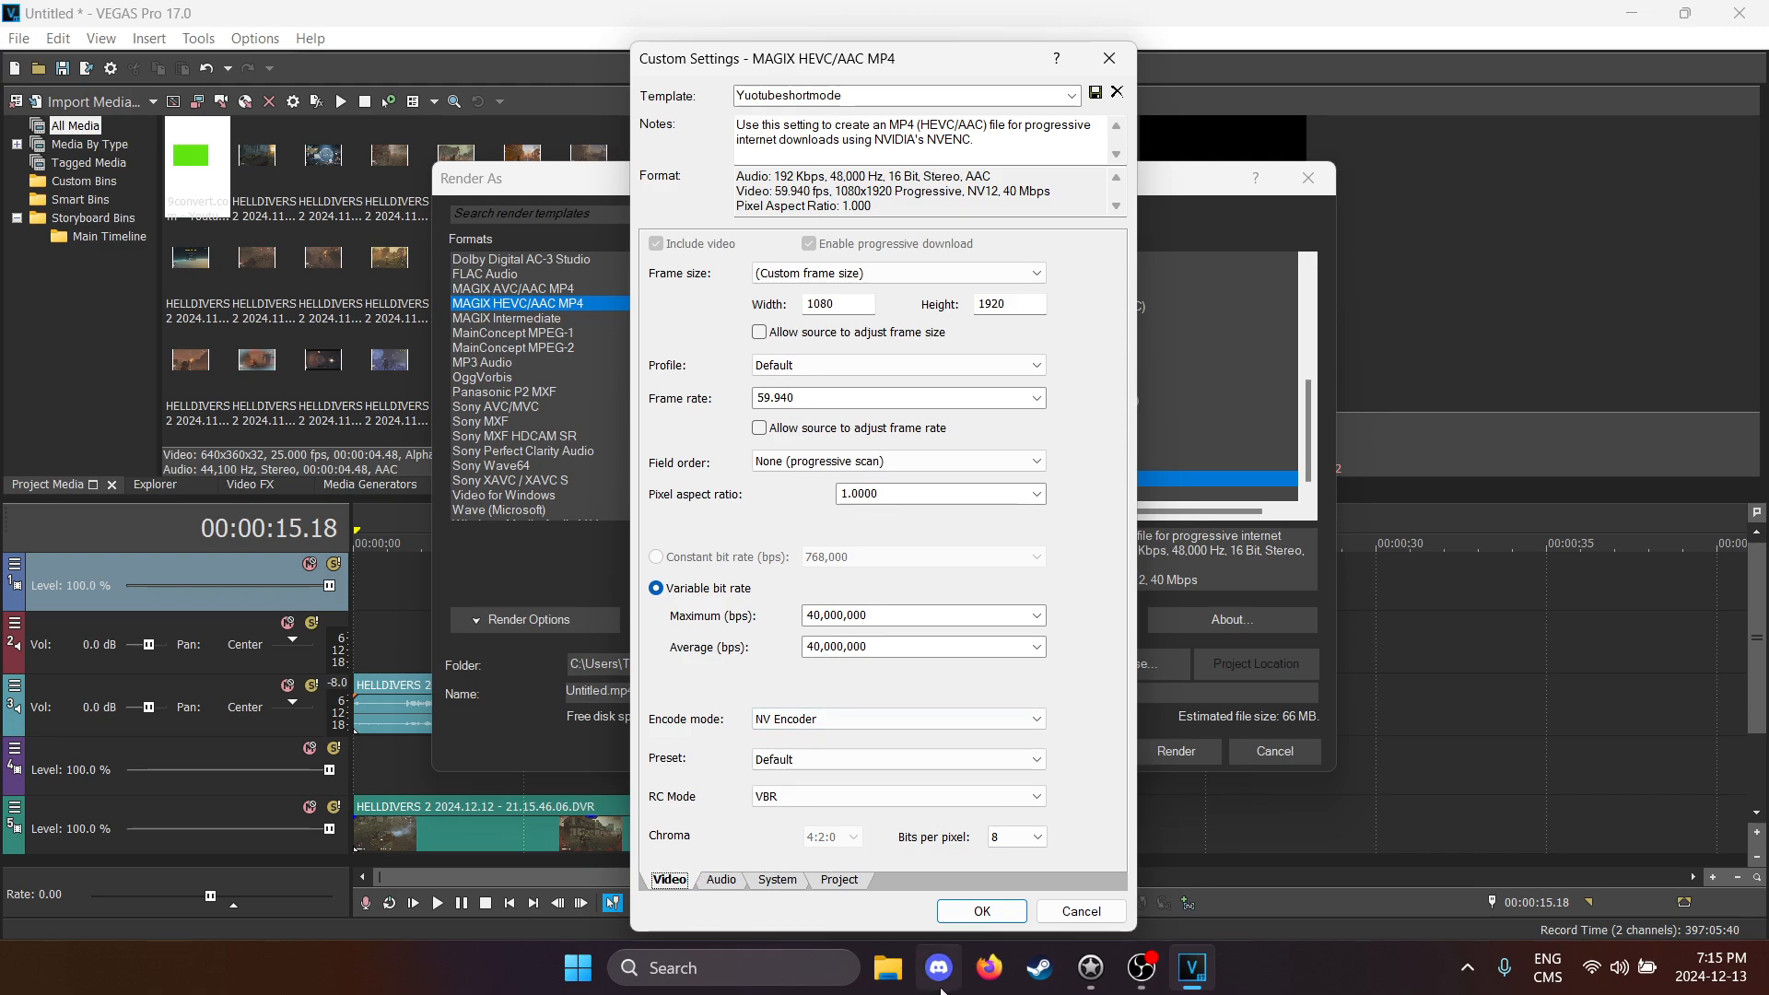
click(982, 911)
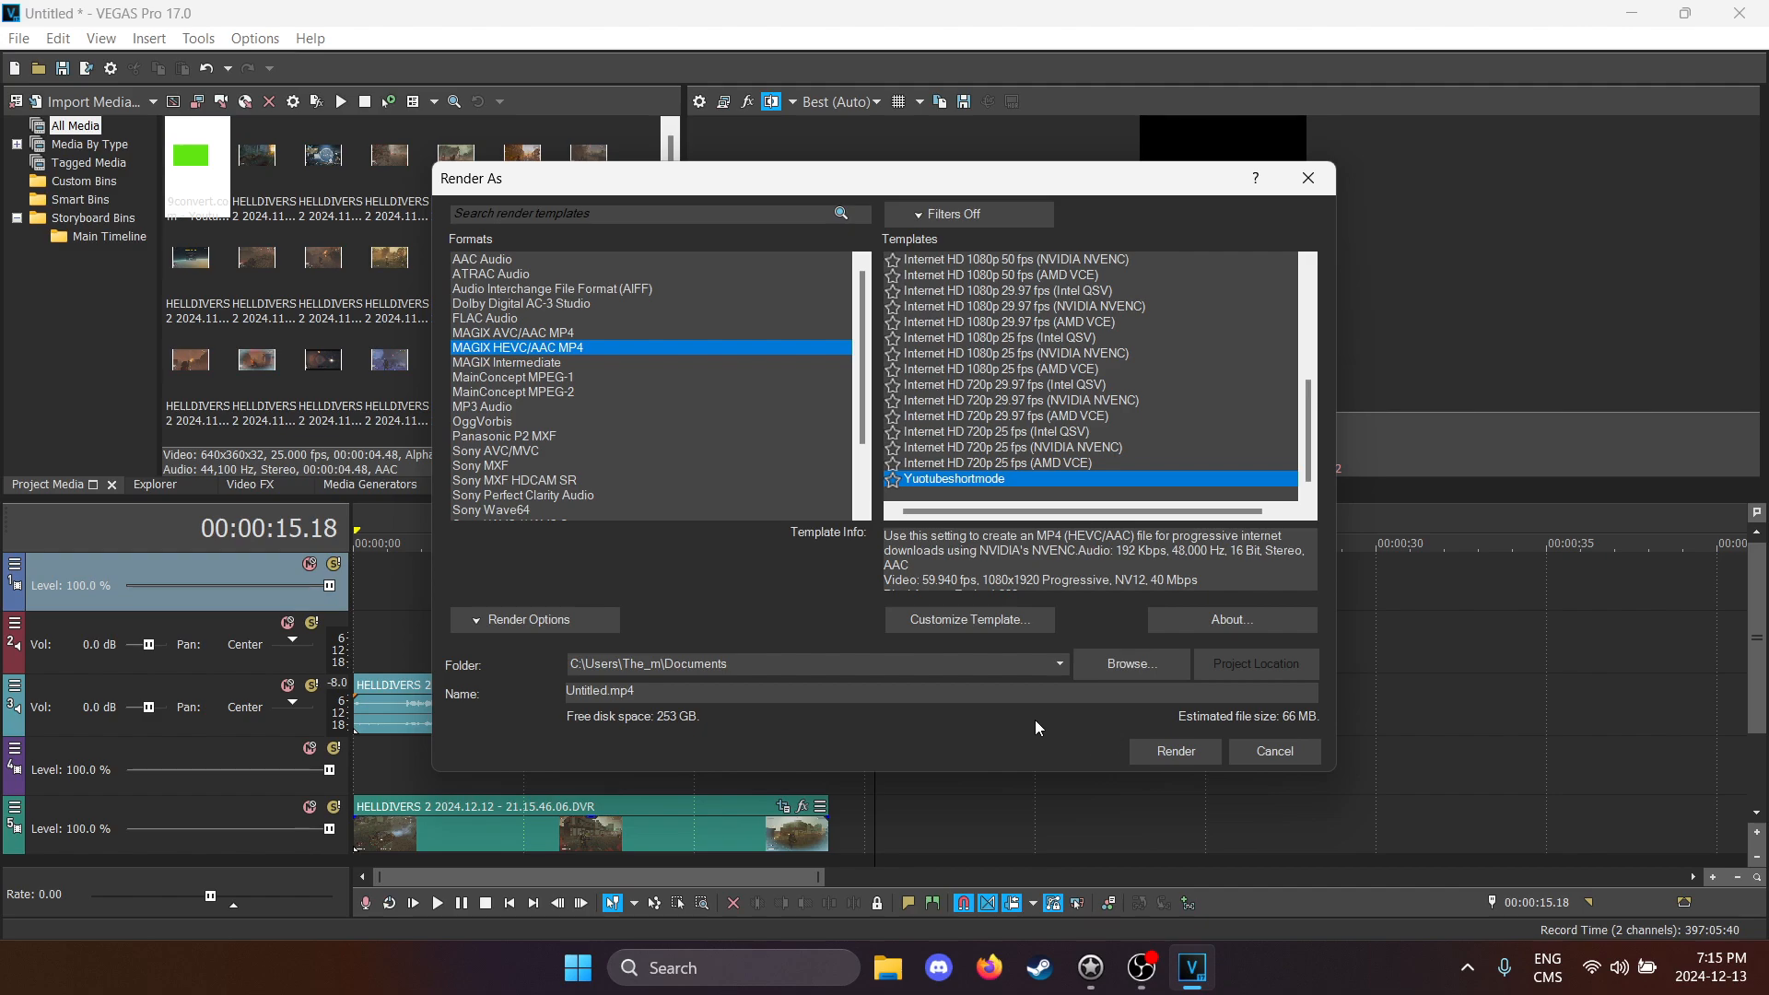
Step: Name the output file "Helldiver roadside help." and start the render to the Documents folder
drag(696, 688, 402, 652)
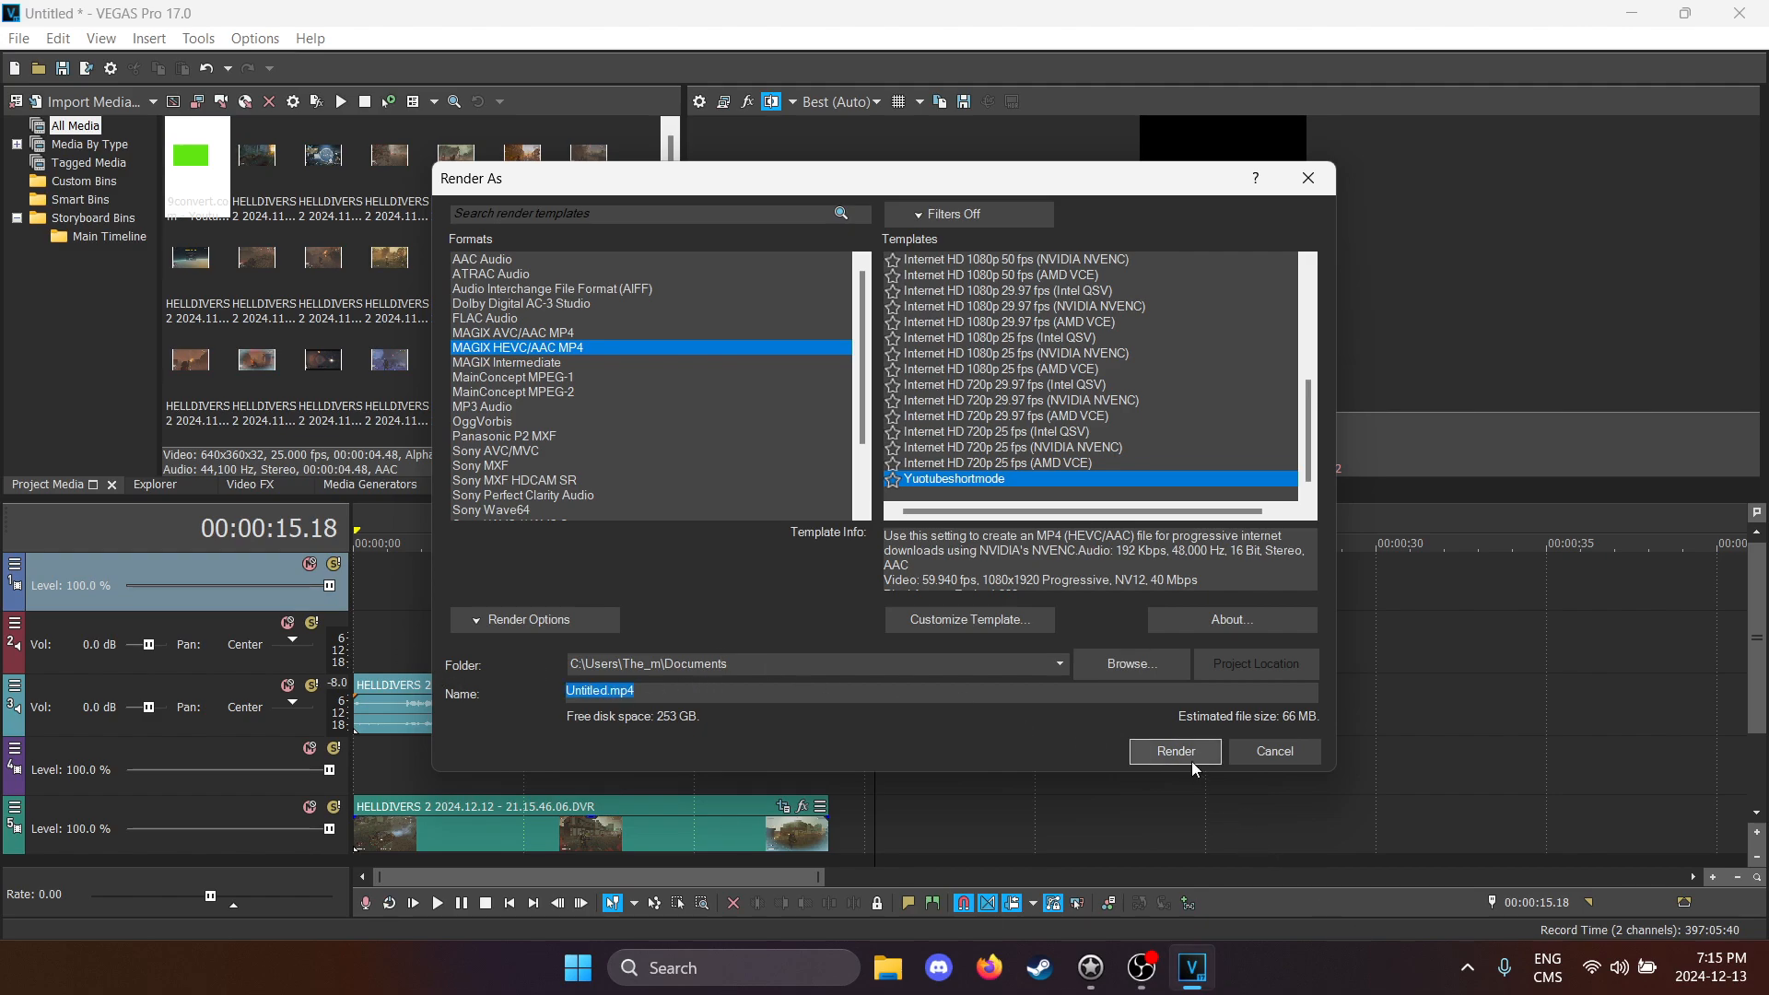
text(Helldiver roadside help.)
click(1176, 751)
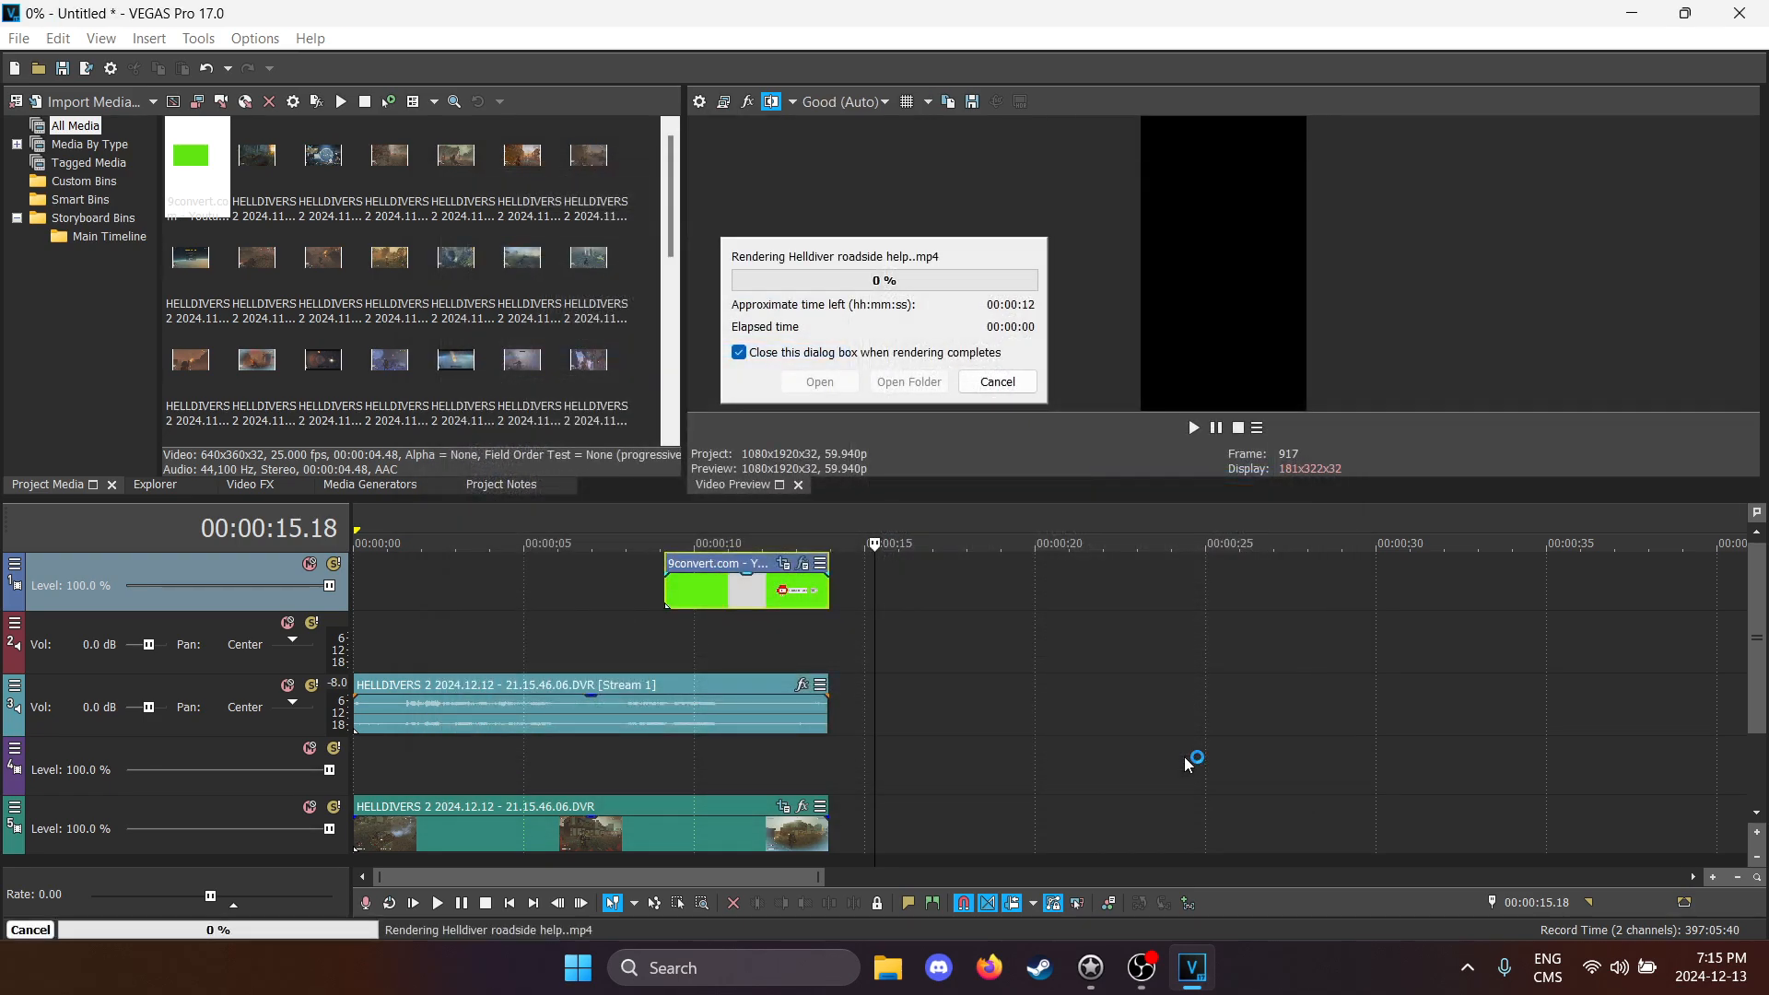